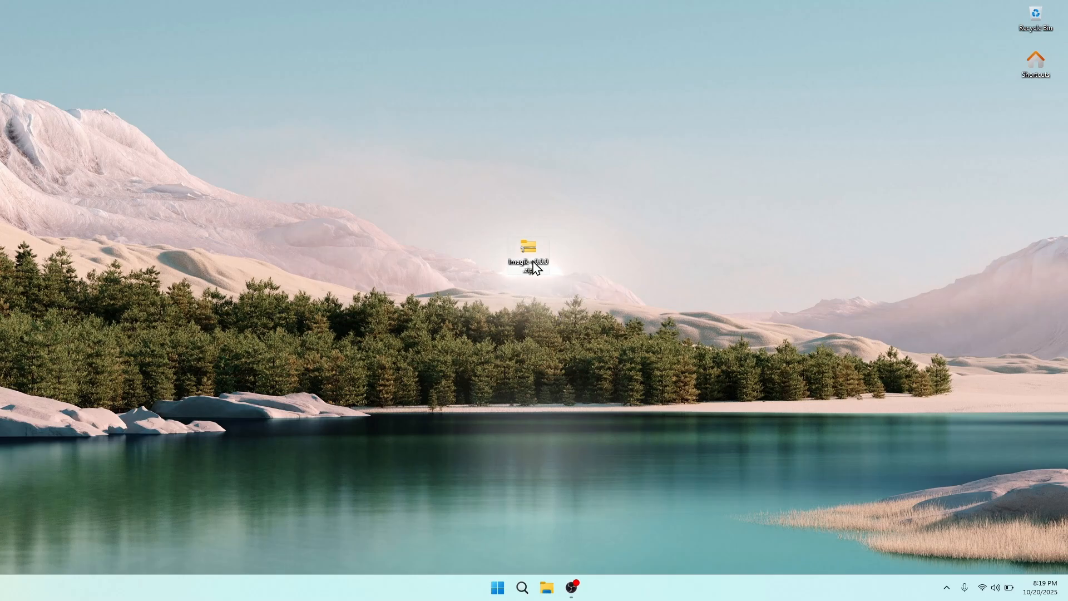
Extract the Imagik zip archive into the suggested Desktop folder and close the zip window
double_click(534, 268)
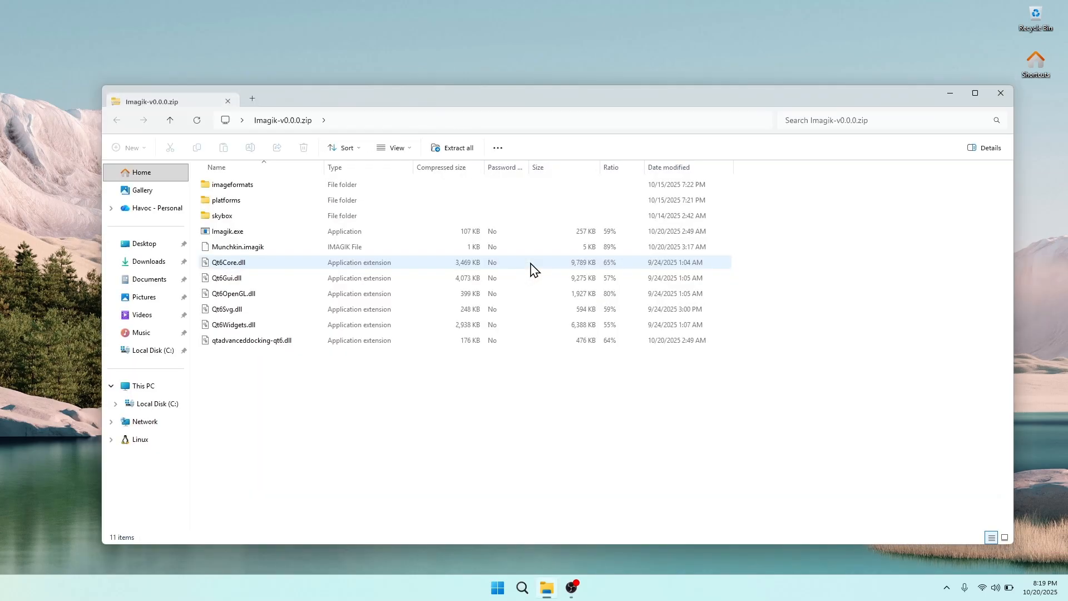
left_click_drag(299, 107, 288, 63)
left_click(449, 103)
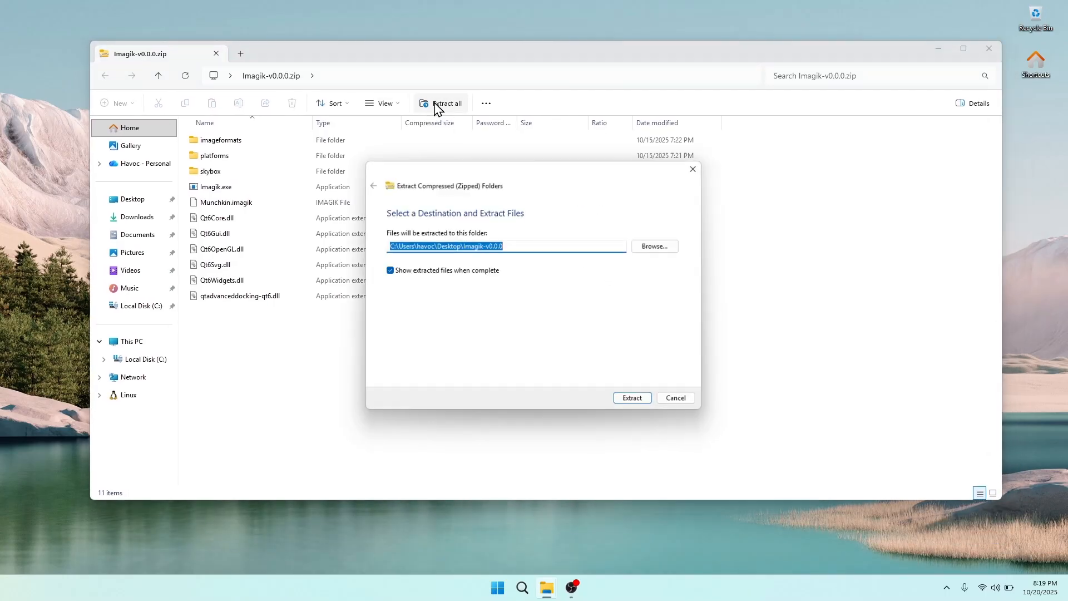
left_click(631, 400)
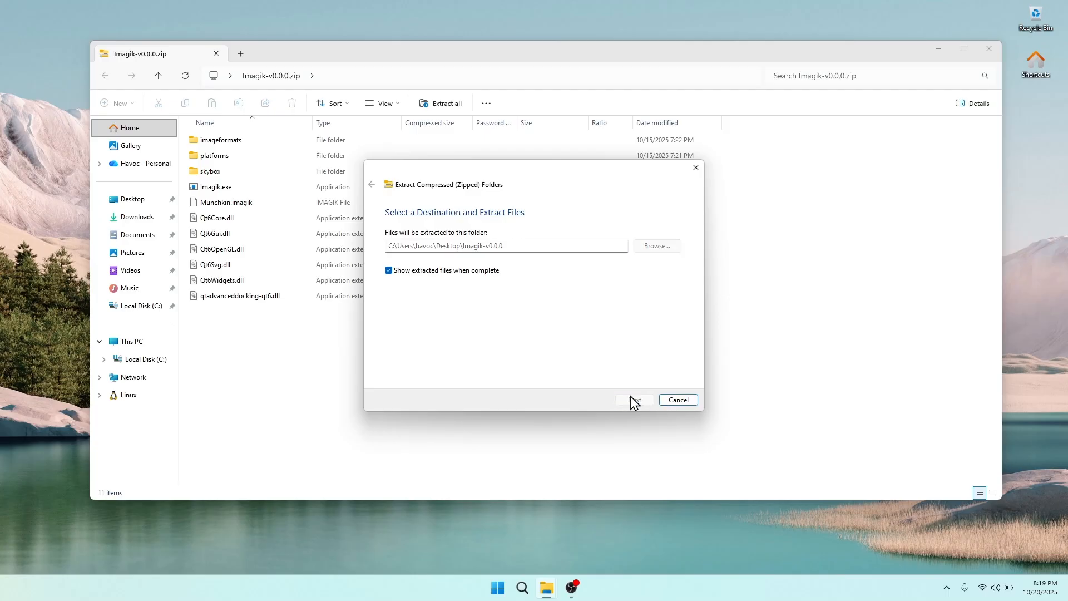
left_click(995, 51)
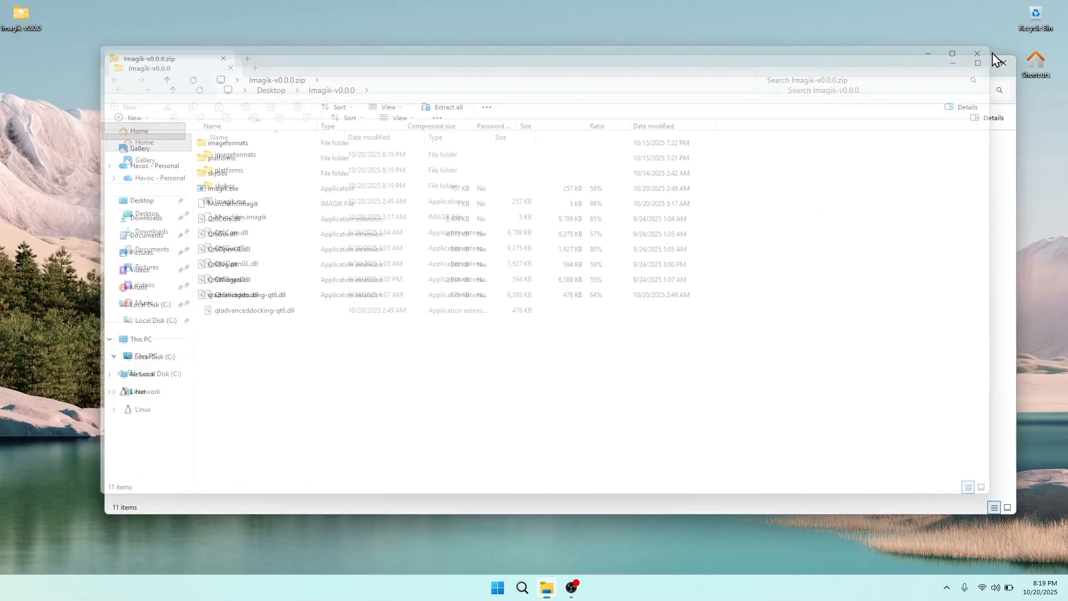
Arrange the extracted Imagik-v0.0.0 folder window and select Imagik.exe among its 11 files
mouse_move(880, 71)
left_mouse_down()
mouse_move(877, 56)
mouse_move(875, 65)
left_mouse_up()
left_click_drag(522, 414, 225, 150)
left_click(336, 332)
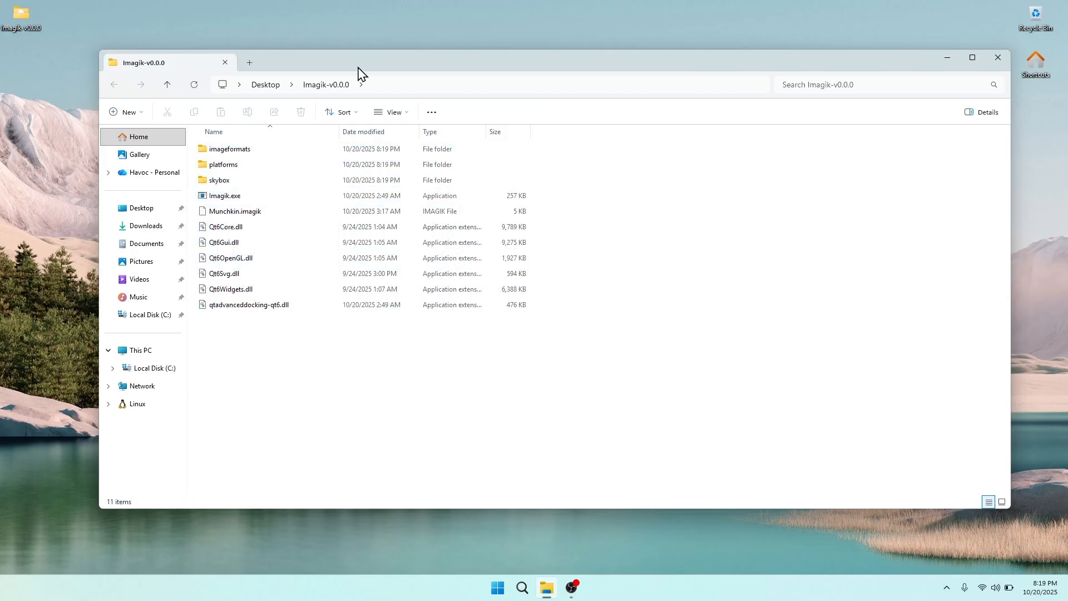
left_click_drag(362, 61, 388, 67)
left_click_drag(548, 351, 378, 129)
left_click(424, 334)
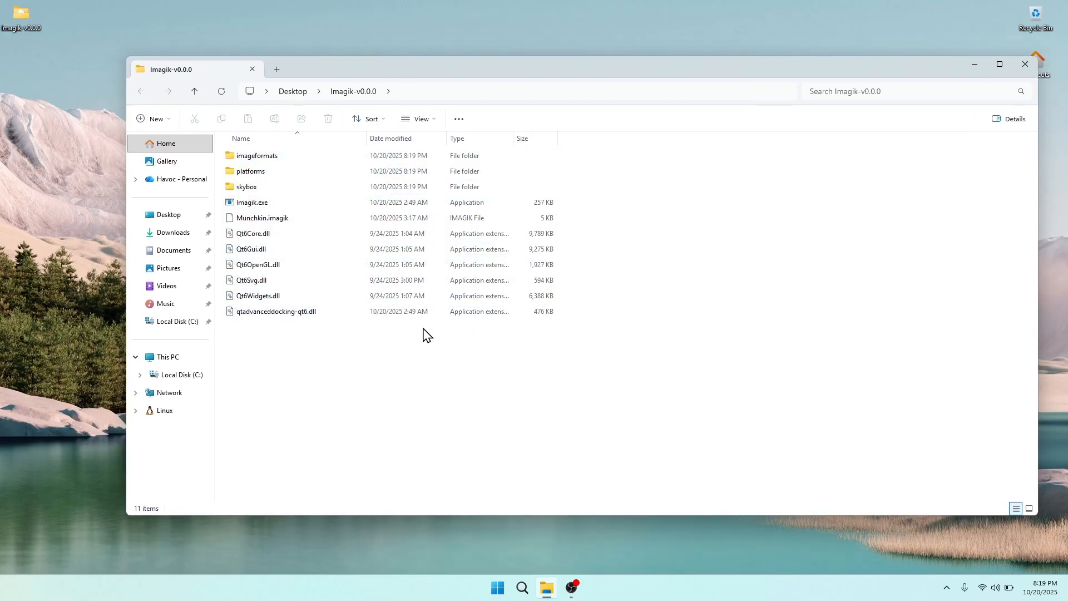
left_click_drag(555, 411, 341, 161)
left_click(432, 359)
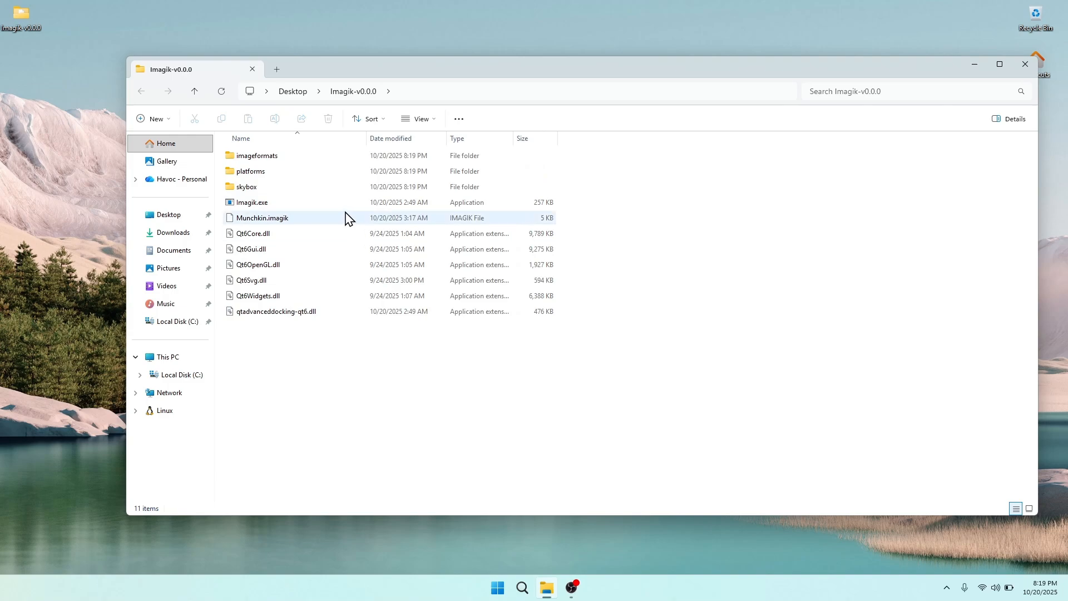
left_click(268, 207)
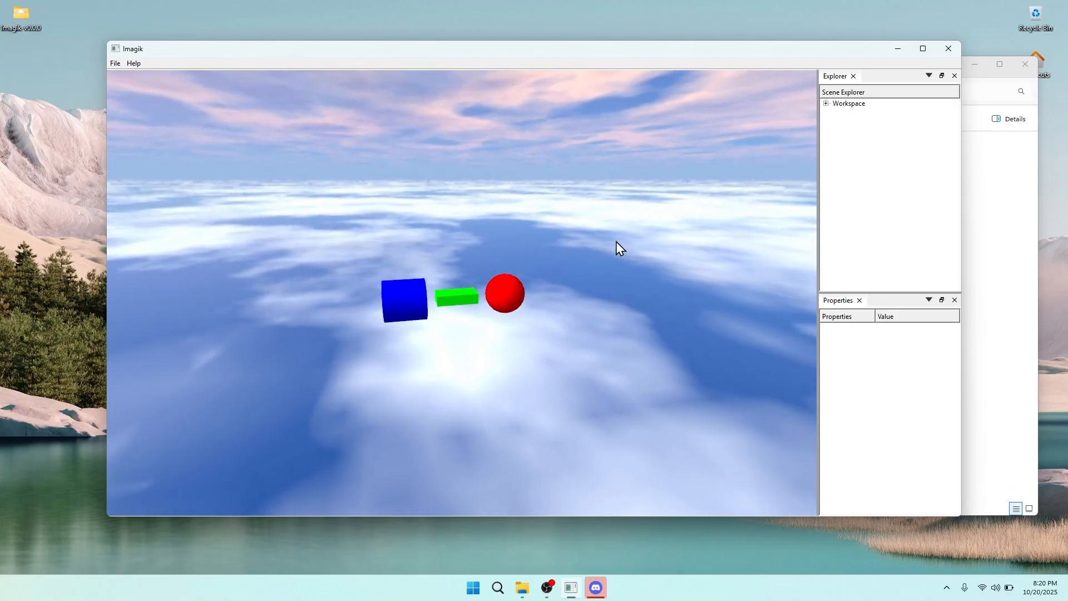
Expand the Workspace in the Scene Explorer and select the Brick part
left_click(826, 103)
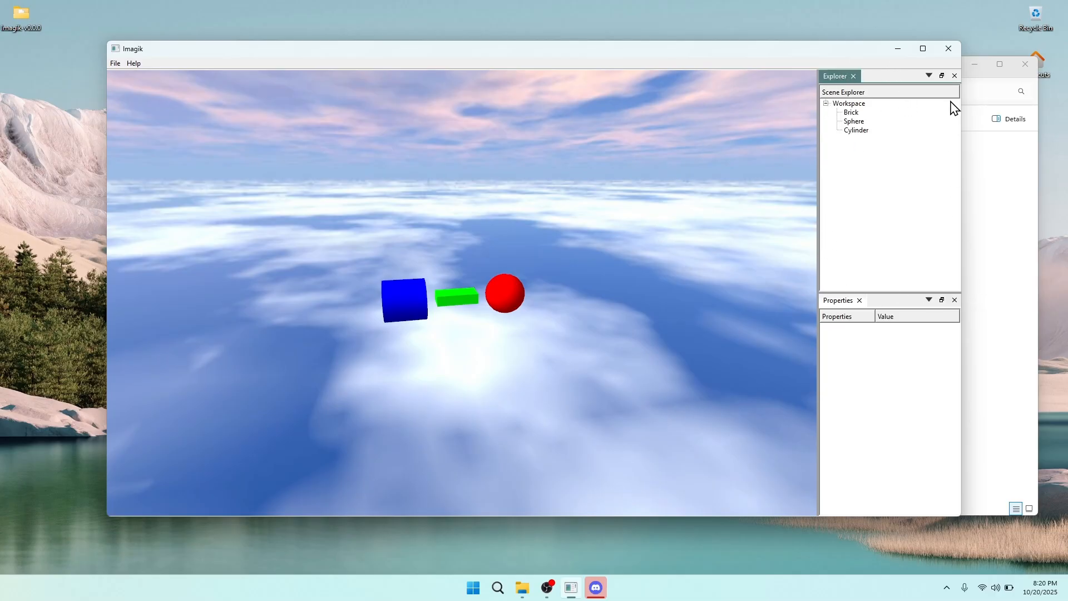
left_click(851, 112)
key("w")
right_click_drag(644, 207, 564, 180)
key("s")
Select the Sphere and Cylinder parts, then reselect Brick to show its properties
left_click(860, 122)
key("d")
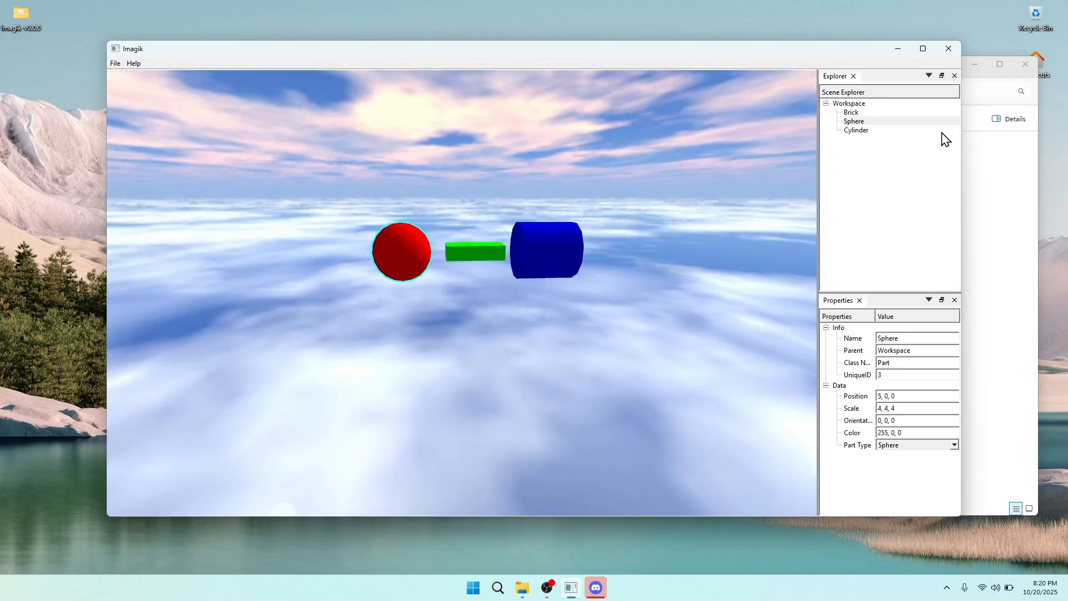
left_click(911, 131)
right_click_drag(717, 177, 641, 158)
left_click(877, 114)
scroll(642, 133, "up", 5)
scroll(642, 158, "down", 5)
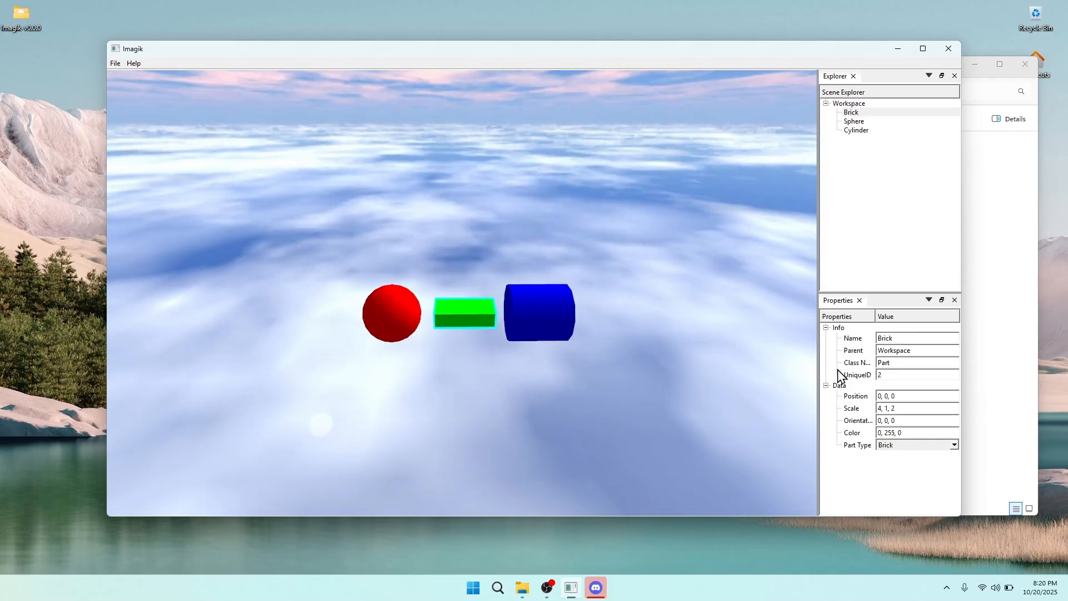
left_click(891, 339)
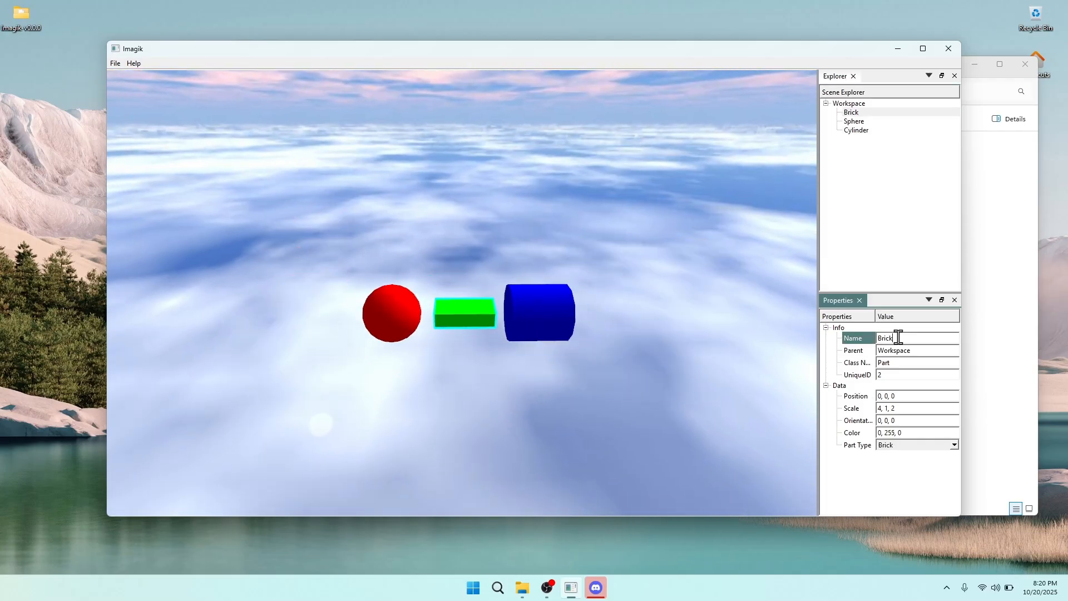
left_click(869, 351)
left_click(891, 352)
mouse_move(879, 352)
left_mouse_down()
mouse_move(913, 350)
mouse_move(860, 353)
left_mouse_up()
left_click(914, 350)
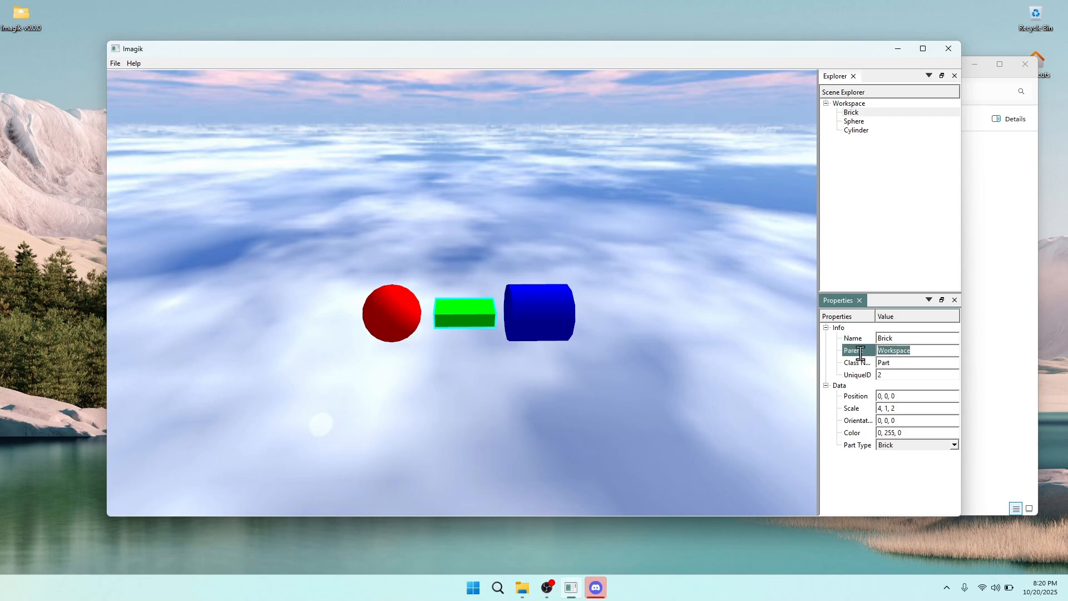
left_click(849, 104)
left_click(826, 103)
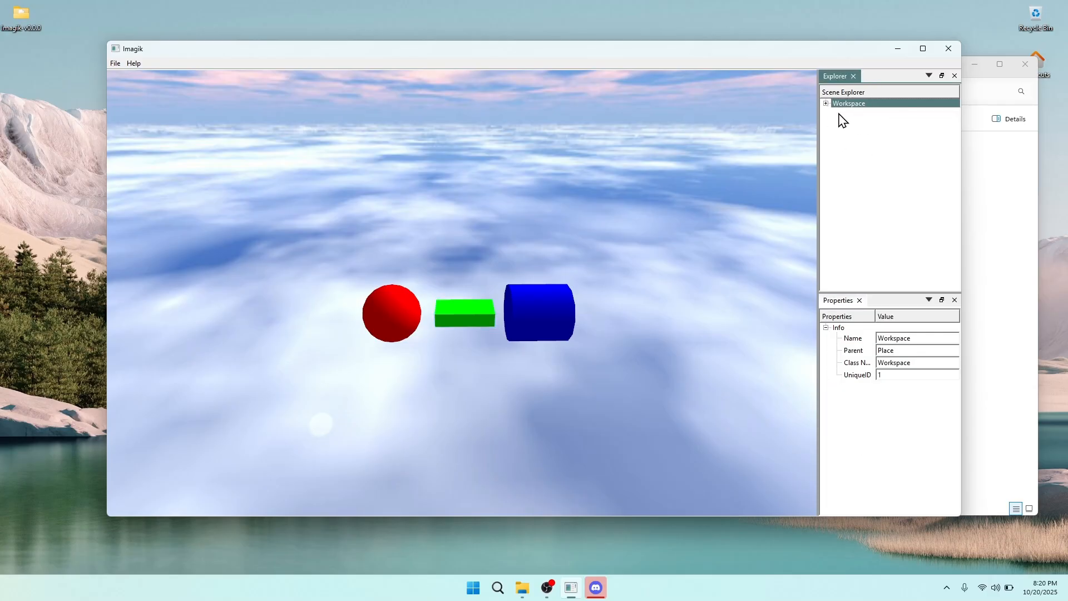
left_click(826, 103)
left_click(850, 113)
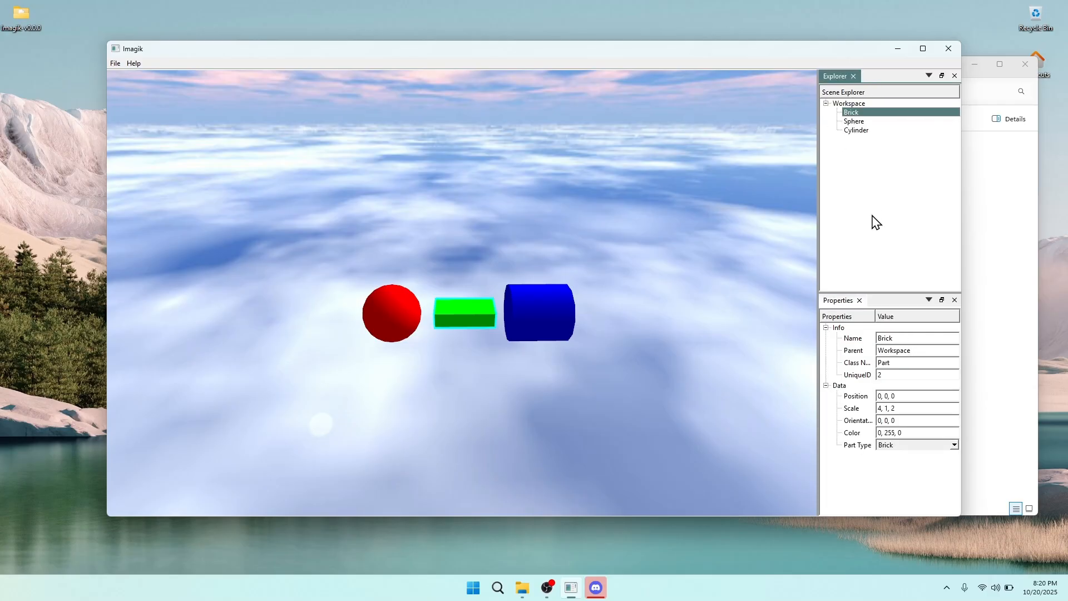
left_click(867, 365)
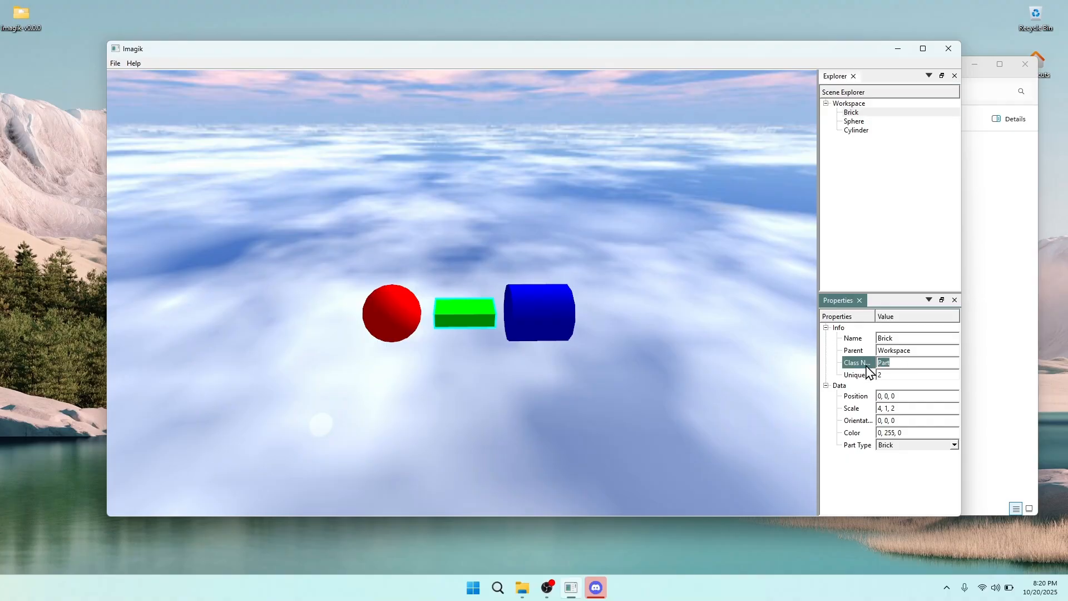
left_click(857, 377)
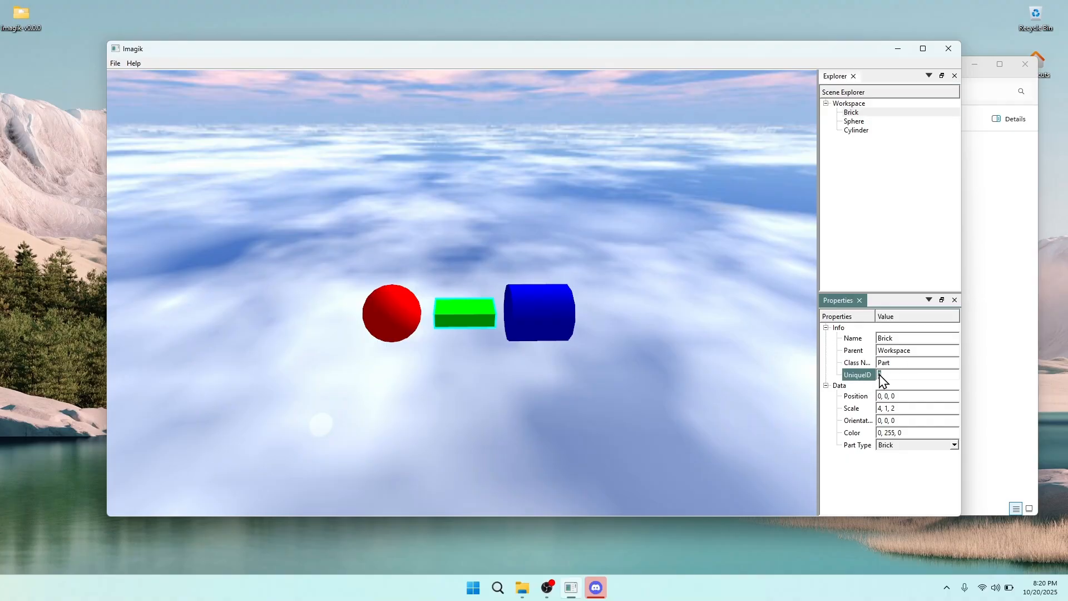
right_click_drag(801, 267, 841, 148)
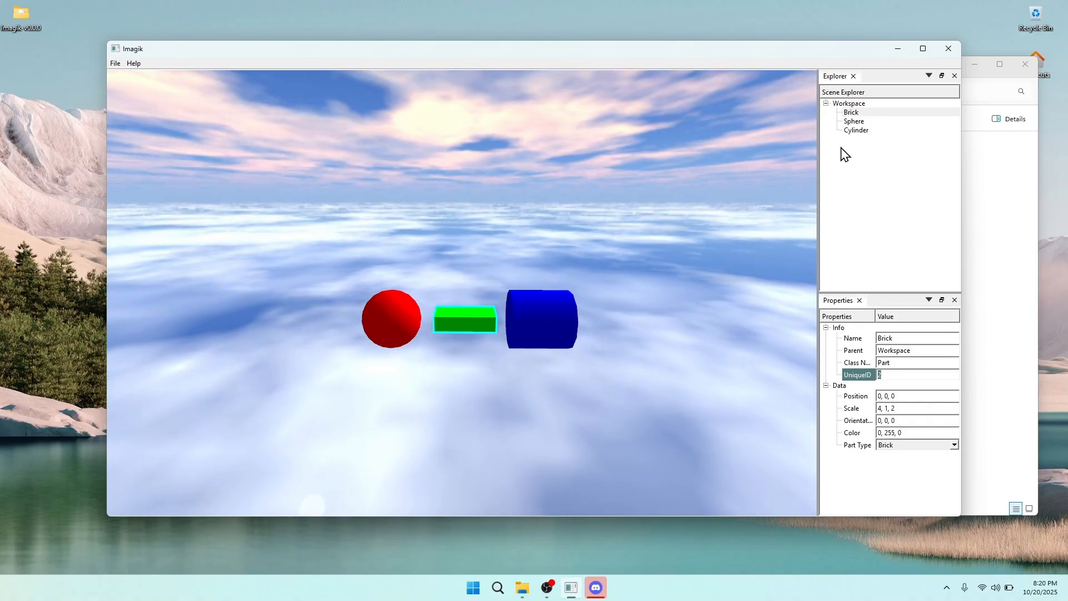
left_click(857, 122)
left_click(901, 374)
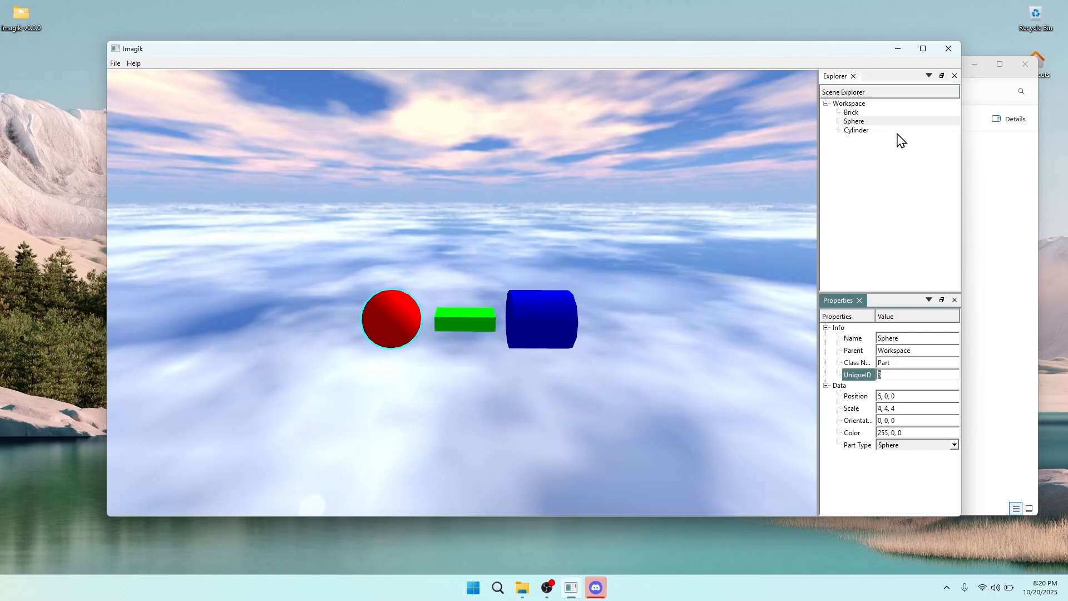
left_click(883, 131)
left_click(915, 376)
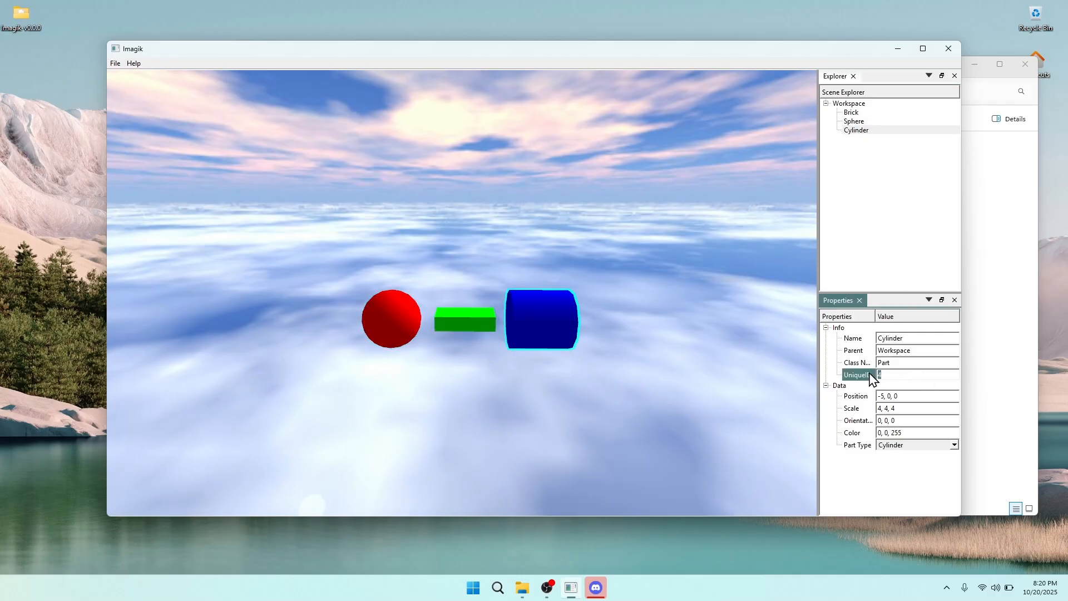
left_click(870, 113)
mouse_move(795, 241)
right_mouse_down()
mouse_move(795, 262)
mouse_move(796, 242)
right_mouse_up()
key("w")
left_click(866, 398)
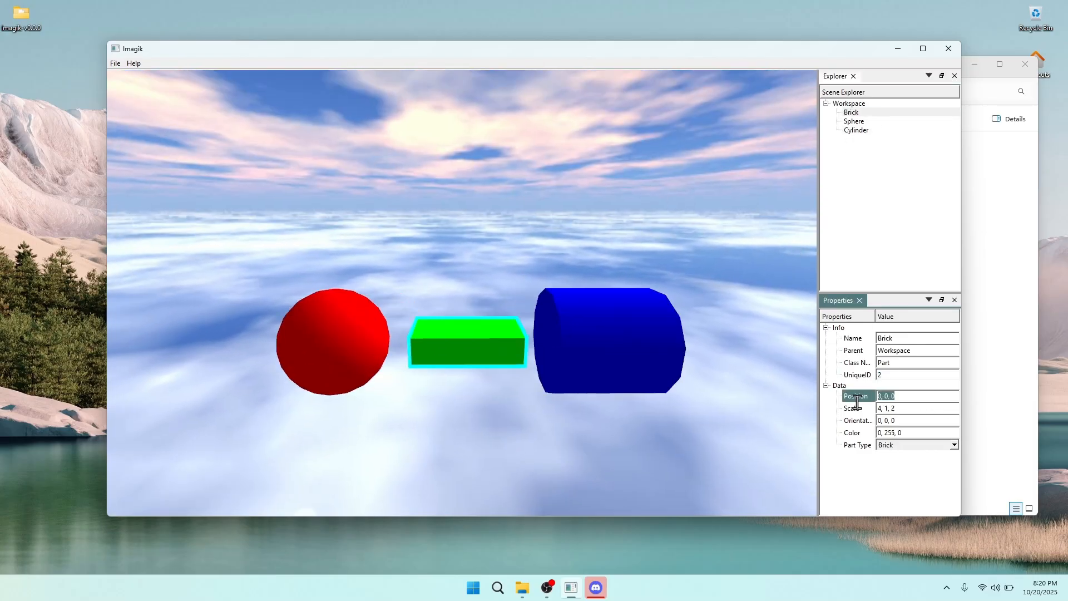
Start editing the brick's Position, entering 5 for its last coordinate
left_click(877, 394)
mouse_move(761, 337)
right_mouse_down()
mouse_move(761, 317)
mouse_move(761, 337)
right_mouse_up()
key("s")
left_click(901, 393)
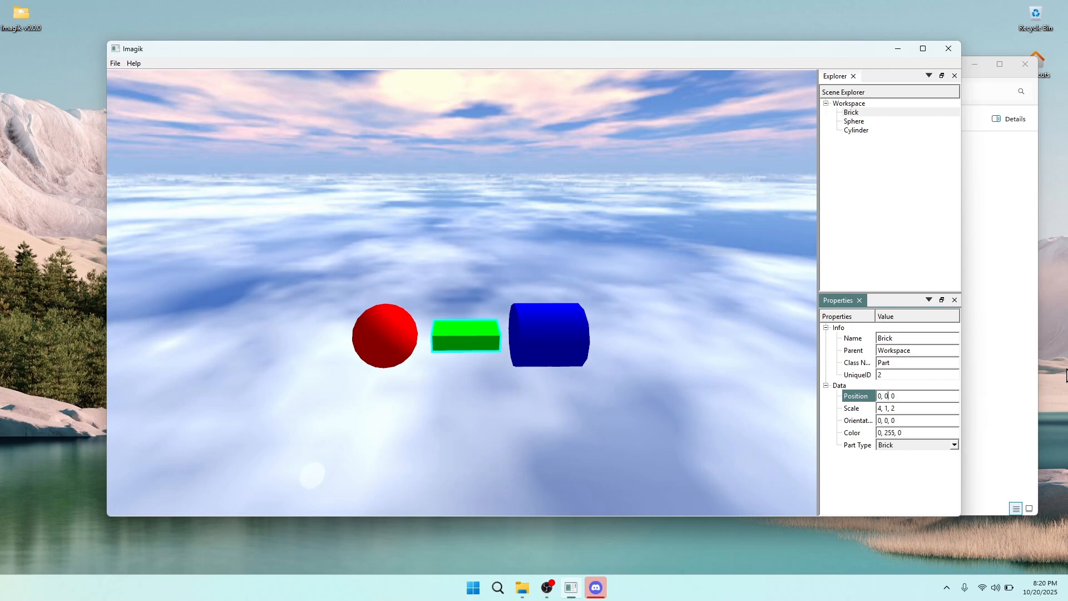
left_click_drag(904, 397, 871, 397)
left_click(897, 397)
type("5")
right_click_drag(480, 383, 479, 333)
scroll(479, 383, "up", 5)
scroll(480, 383, "down", 5)
right_click_drag(480, 383, 479, 412)
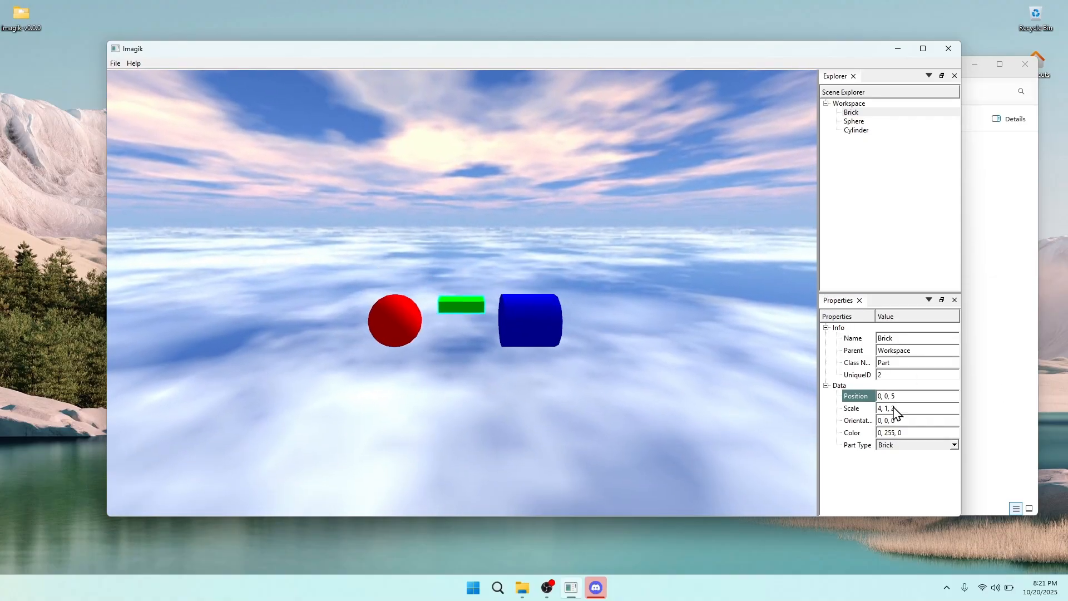
Make the Position's last coordinate -5 and enter 5 for the middle coordinate
left_click(891, 396)
type("-")
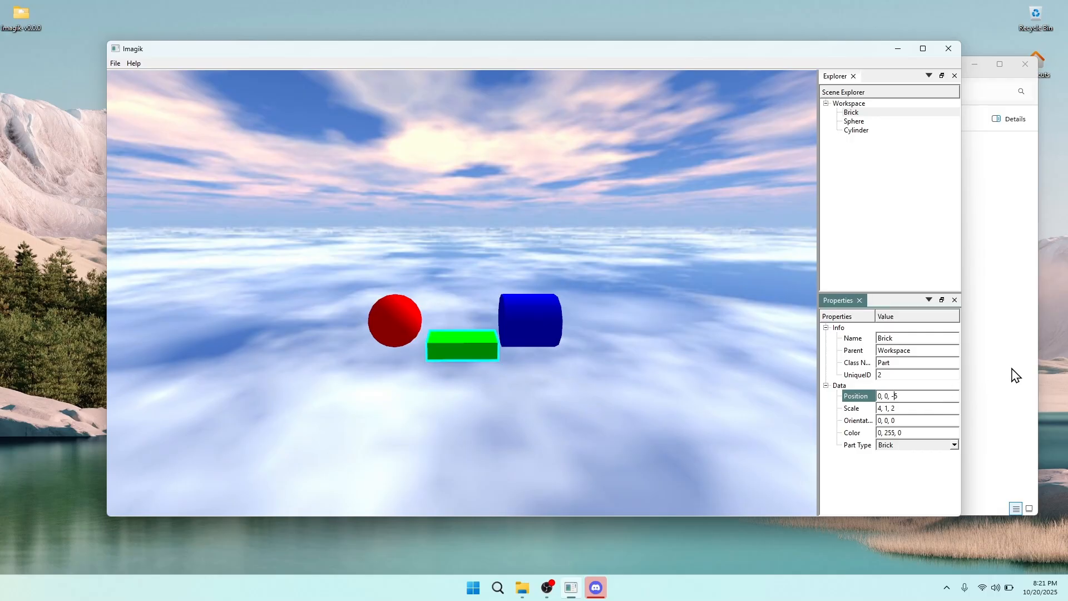
mouse_move(604, 298)
right_mouse_down()
mouse_move(604, 267)
mouse_move(600, 298)
right_mouse_up()
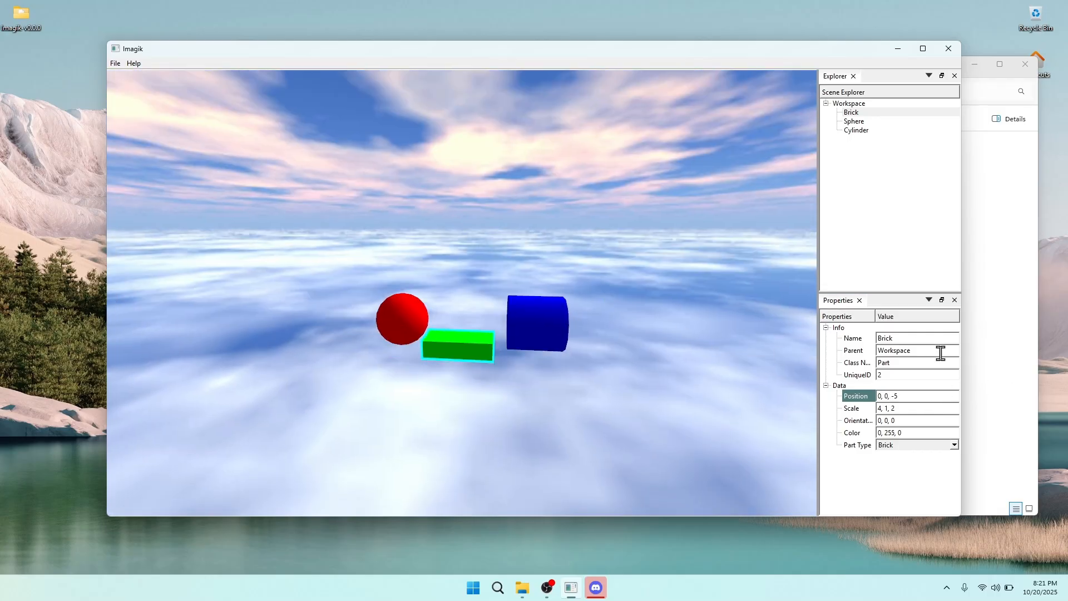
double_click(888, 396)
right_click_drag(735, 394, 733, 361)
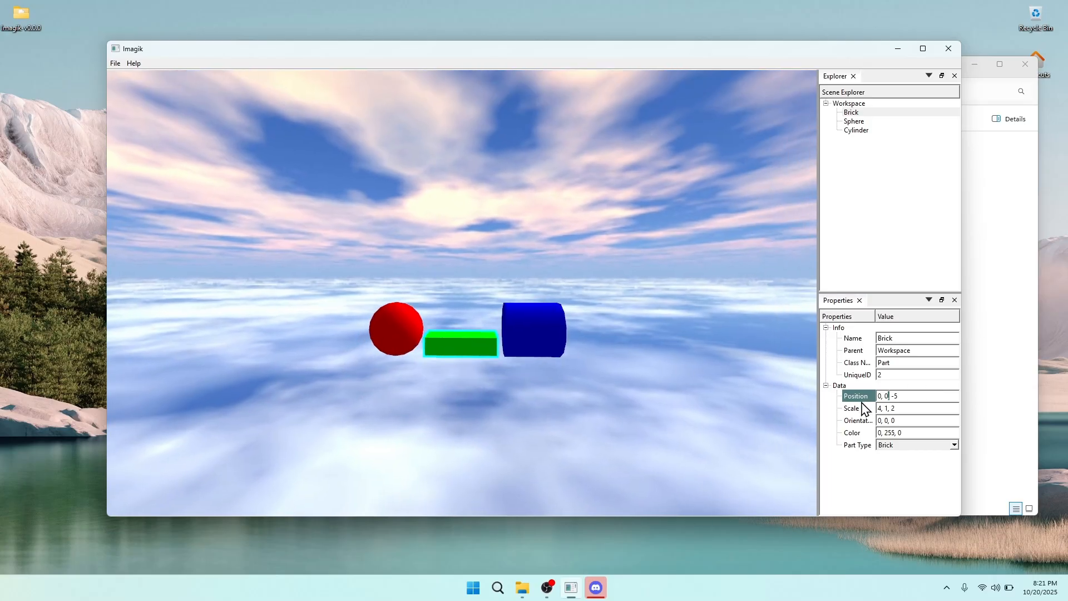
left_click(889, 397)
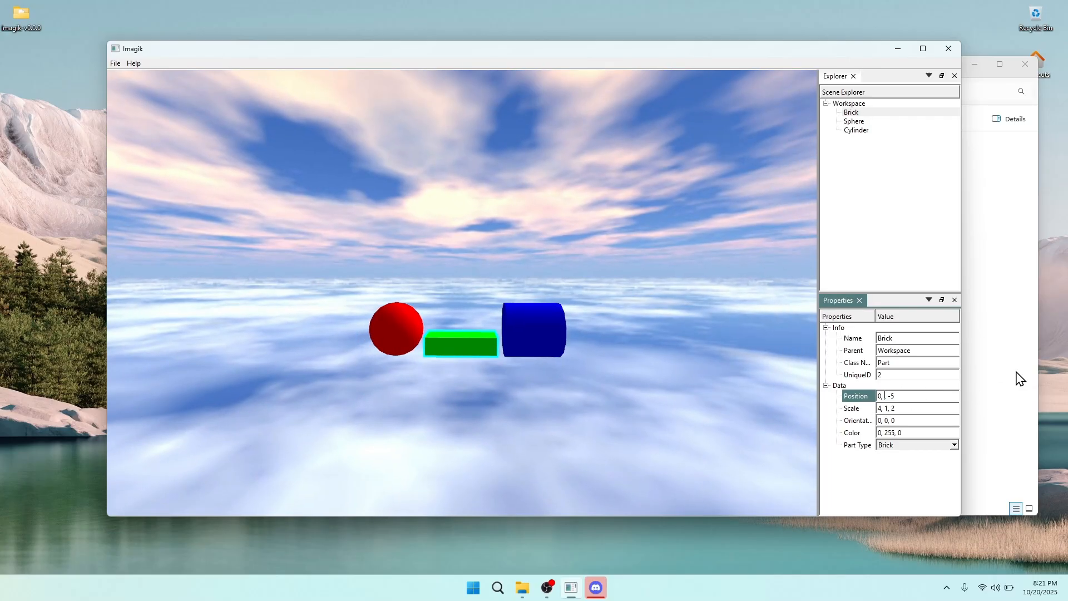
type("5")
right_click_drag(652, 385, 594, 396)
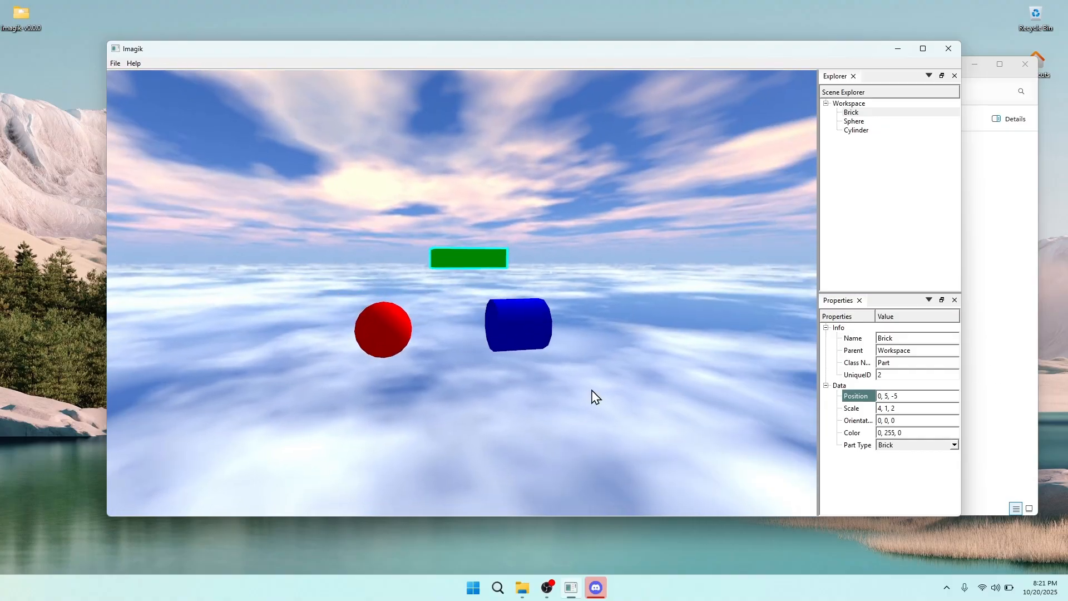
Finish the brick's Position as -5, -5, -5 and view the lowered brick
left_click(884, 396)
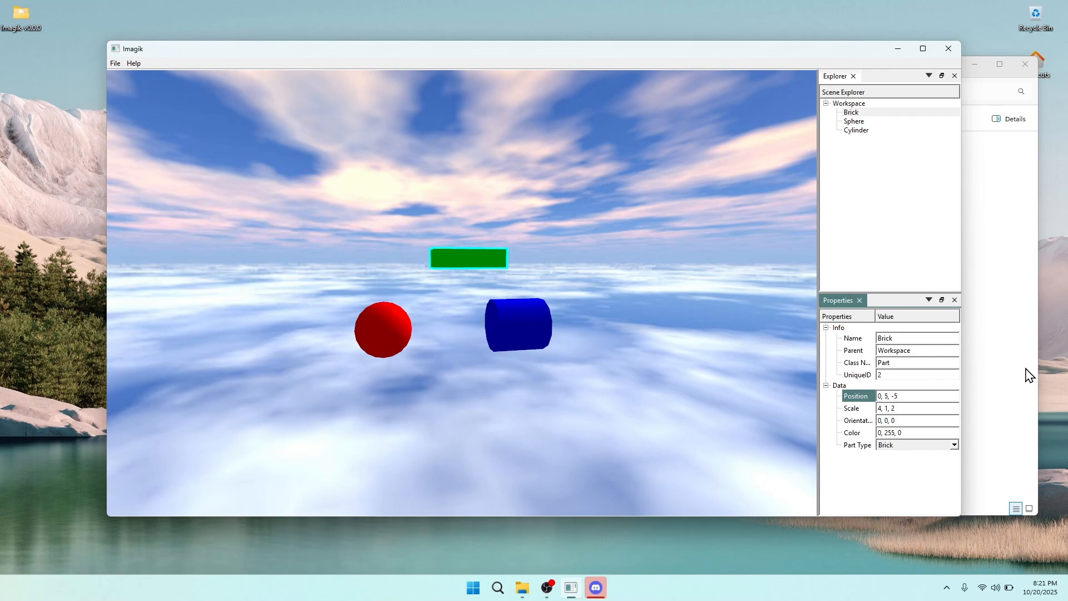
type("-")
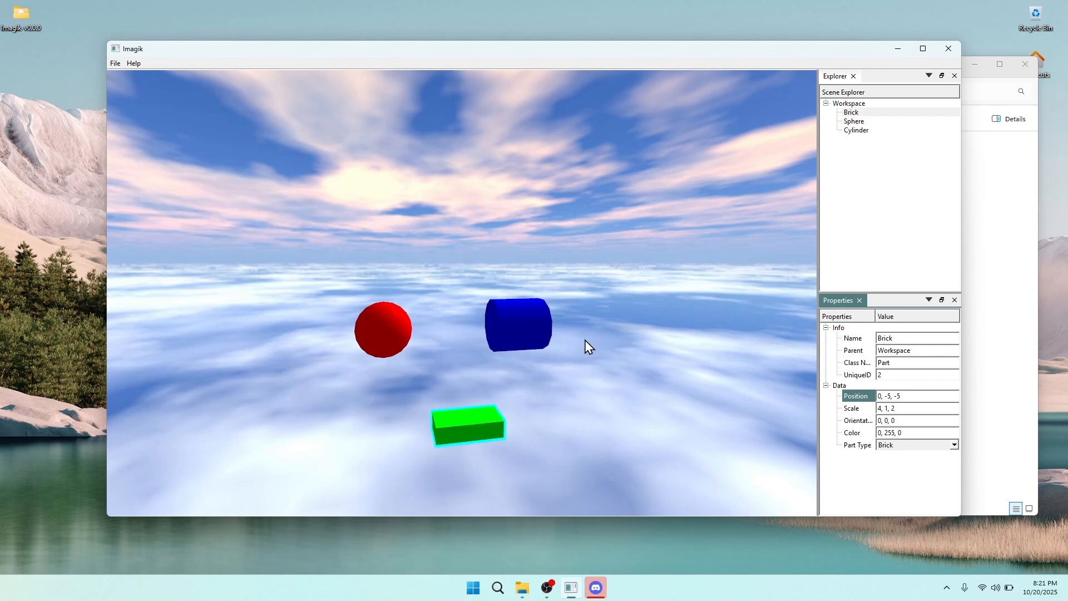
right_click_drag(585, 341, 782, 361)
left_click(882, 397)
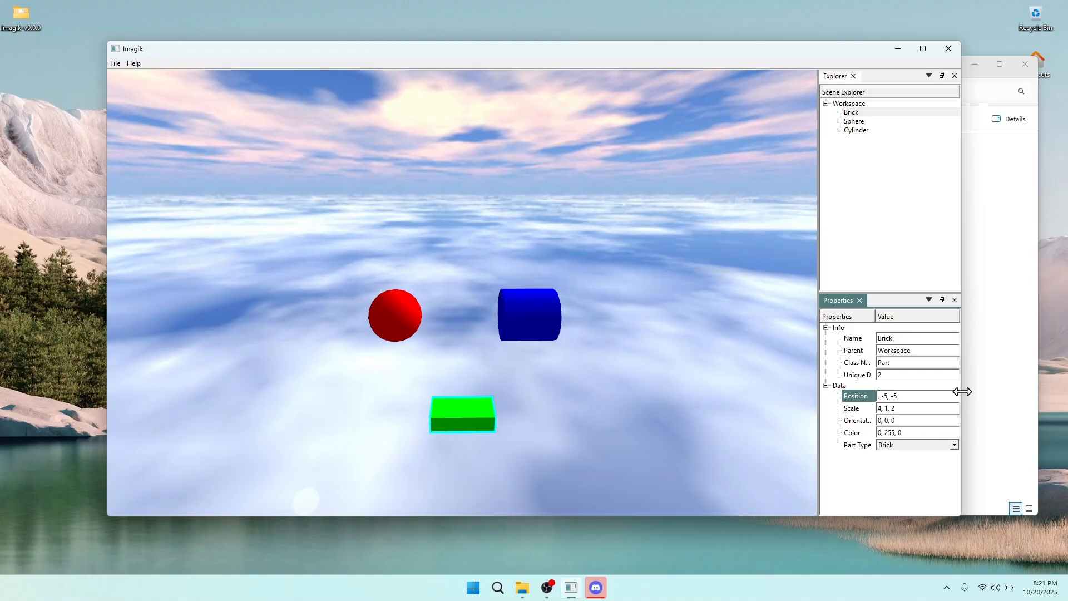
type("5")
key("BackSpace")
type("-5")
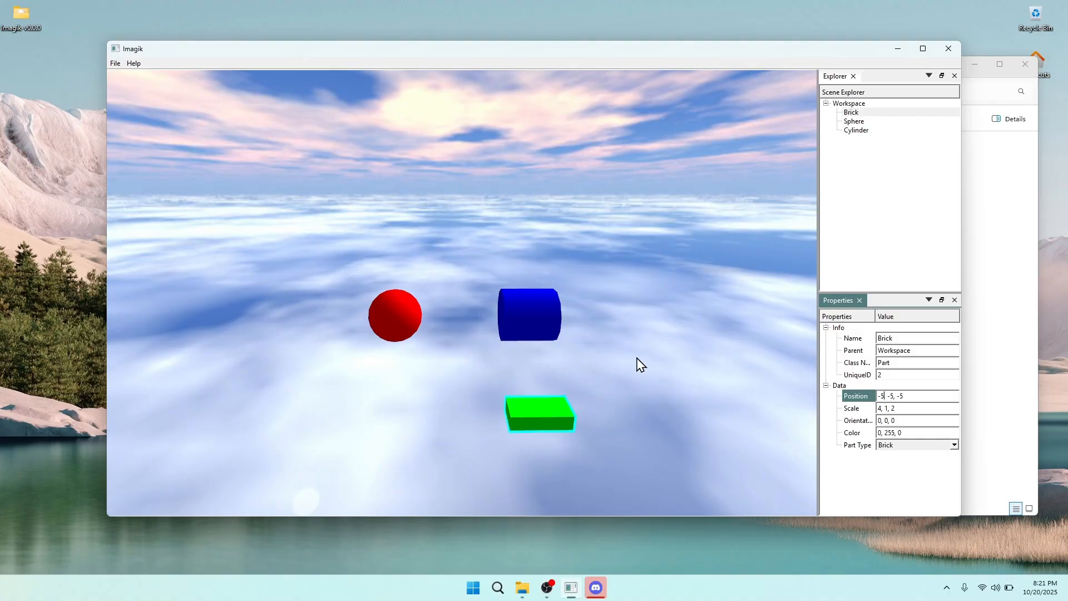
right_click_drag(637, 359, 636, 334)
key("s")
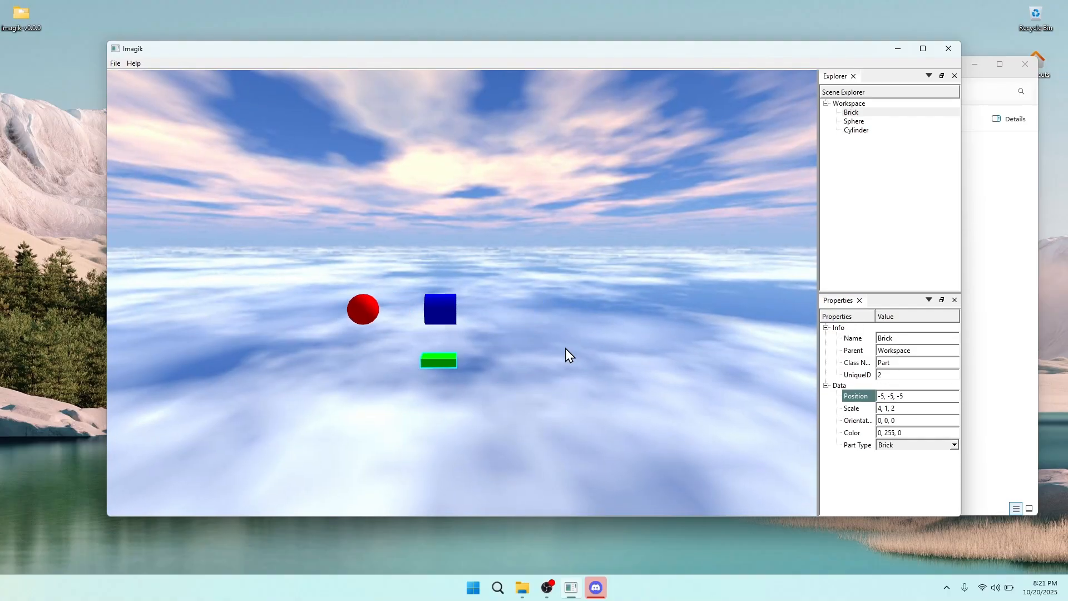
key("w")
right_click_drag(566, 349, 561, 344)
Change the width in the brick's Scale from 4 to 80
key("a")
left_click(881, 410)
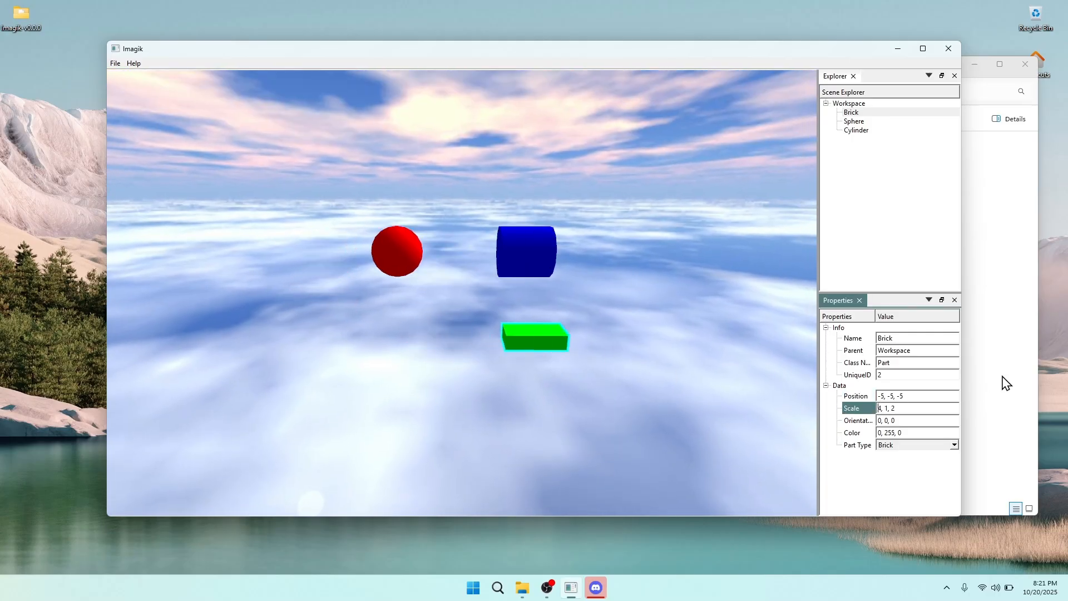
key("BackSpace")
type("8")
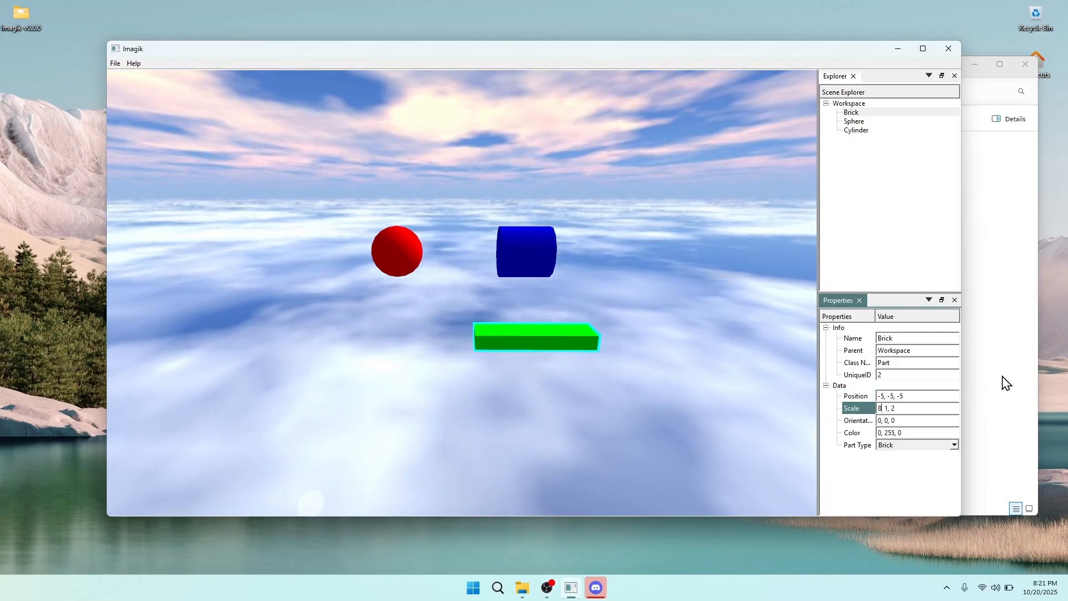
right_click_drag(589, 374, 590, 395)
key("w")
key("d")
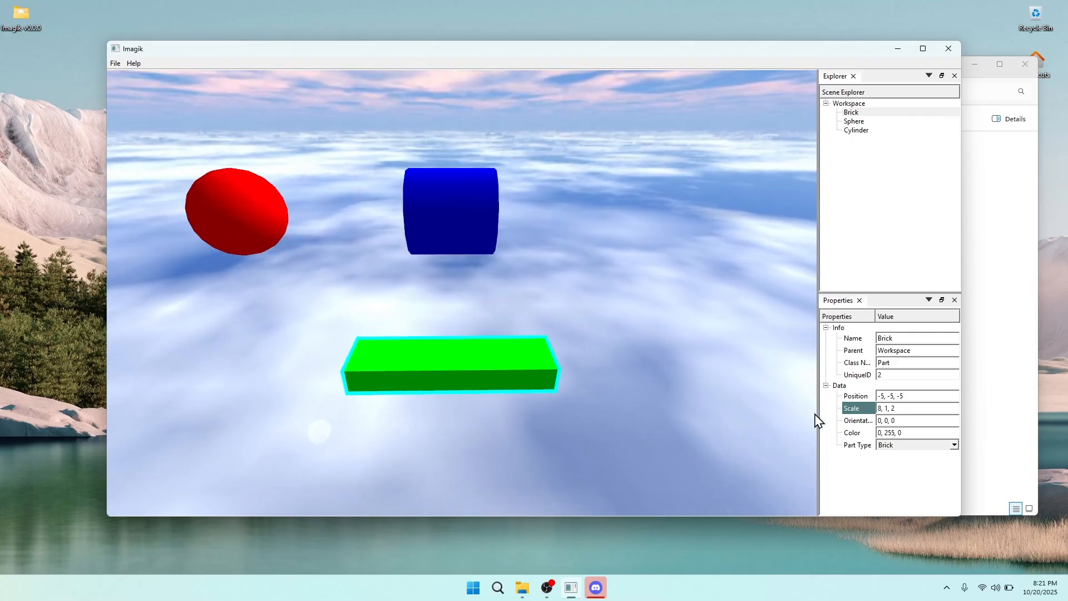
left_click(882, 408)
type("0")
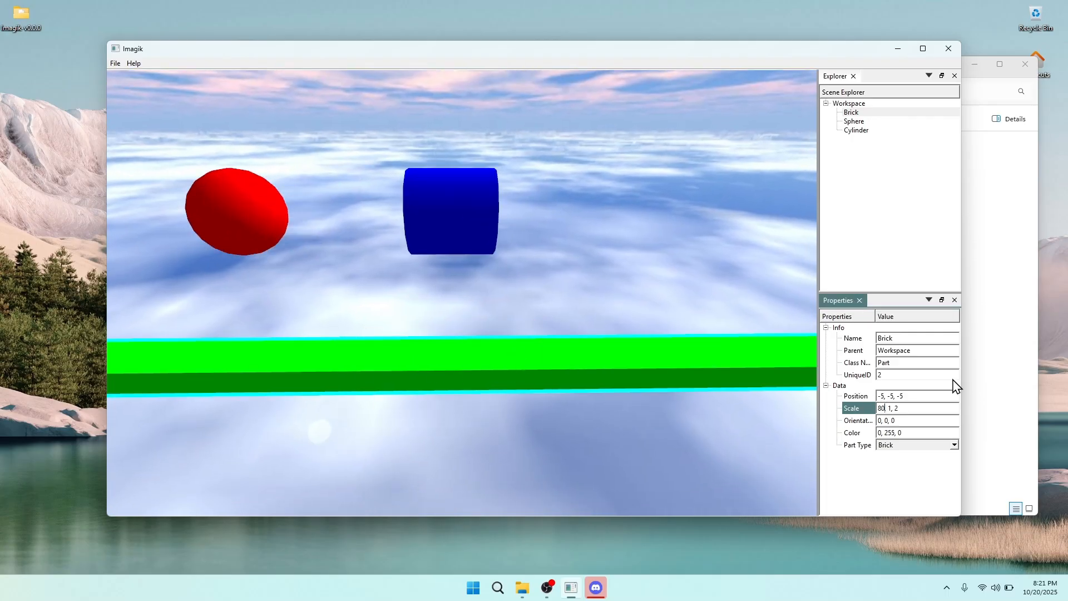
key("d")
right_click_drag(706, 356, 630, 422)
key("w")
key("s")
key("a")
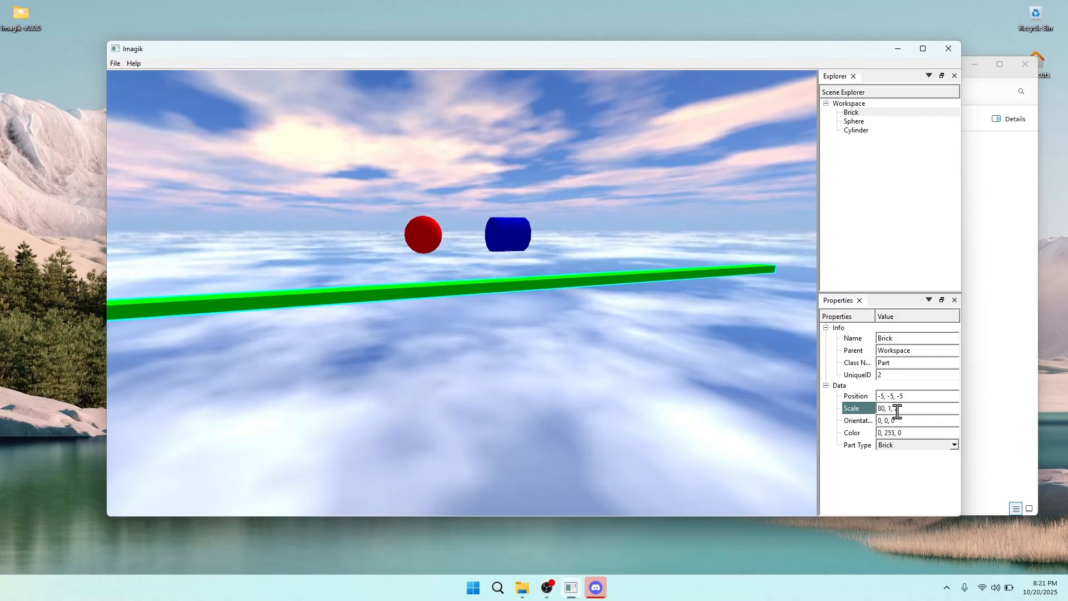
Set the height in the brick's Scale to 10
left_click(891, 408)
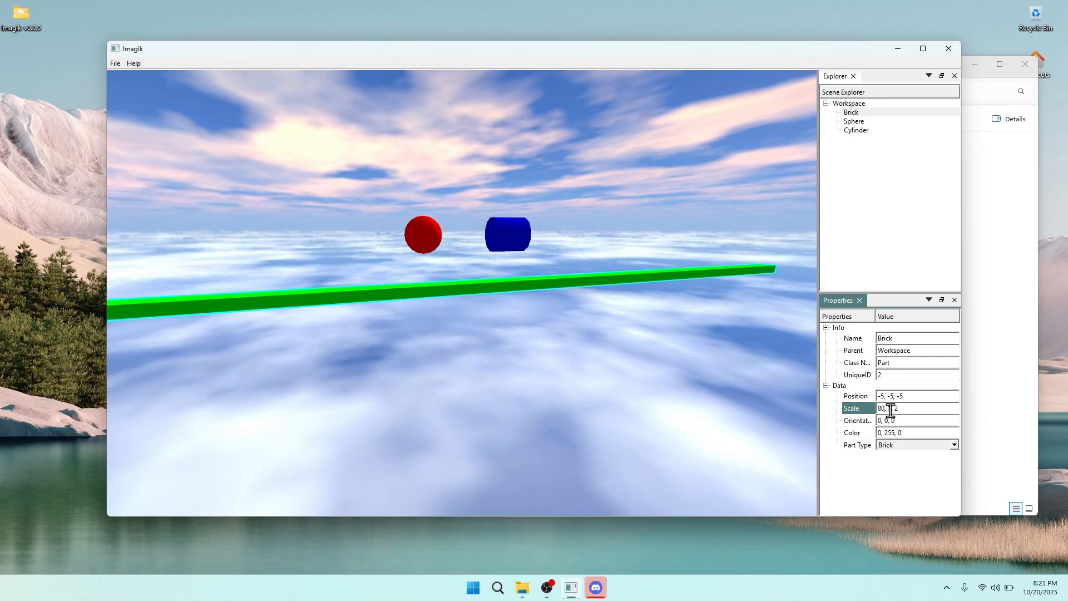
type(", 10")
right_click_drag(665, 380, 995, 412)
left_click(898, 405)
right_click_drag(692, 312, 652, 347)
key("s")
key("d")
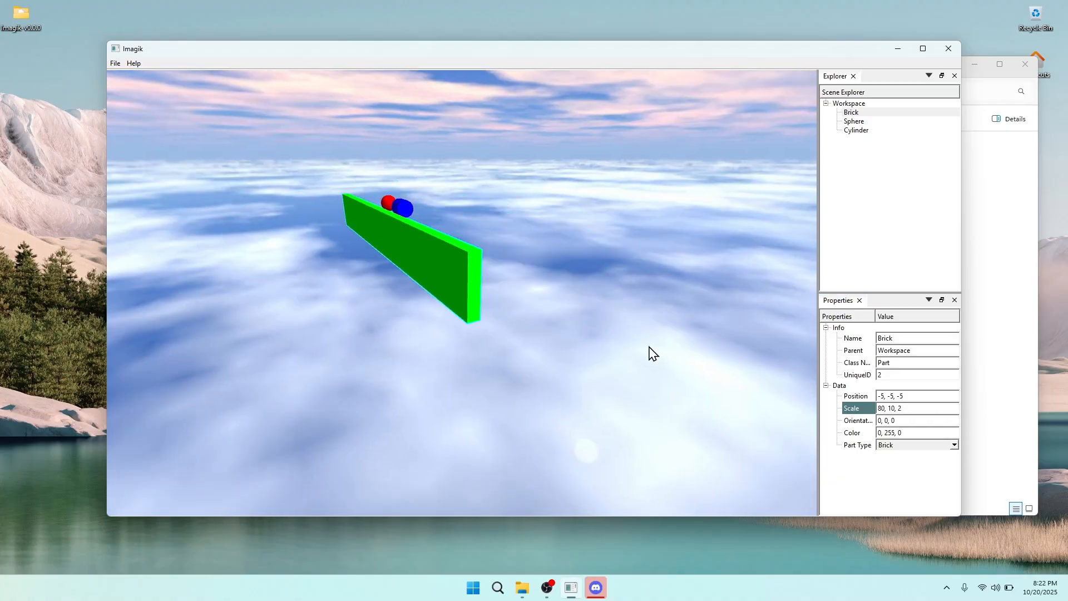
left_click(949, 412)
type("-")
key("d")
right_click_drag(544, 281, 500, 266)
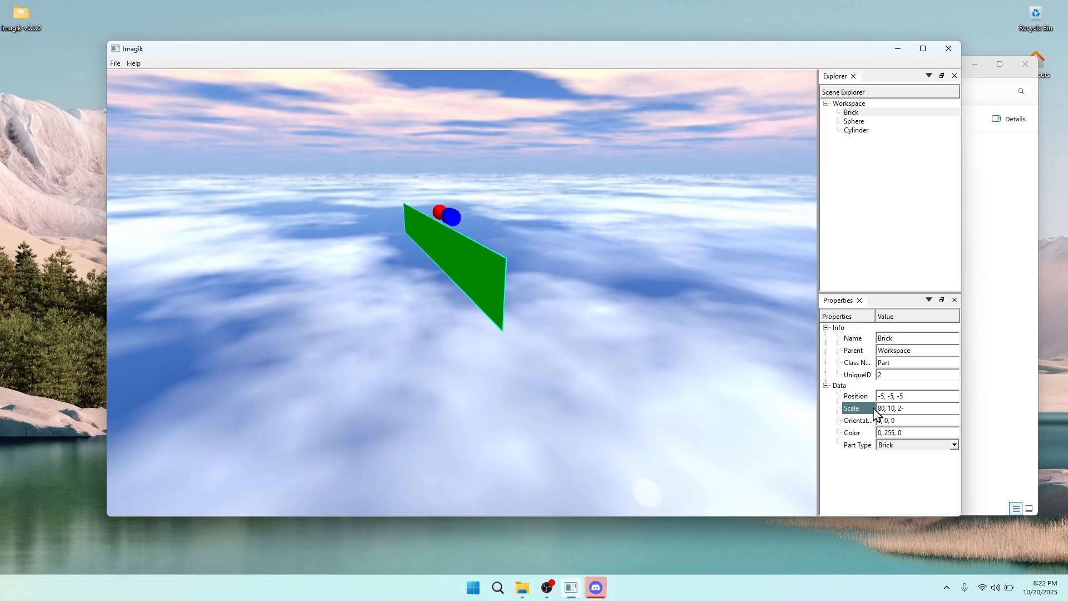
Make the depth 20, giving Scale 80, 10, 20, and fly around the slab
left_click(932, 407)
key("BackSpace")
type("0")
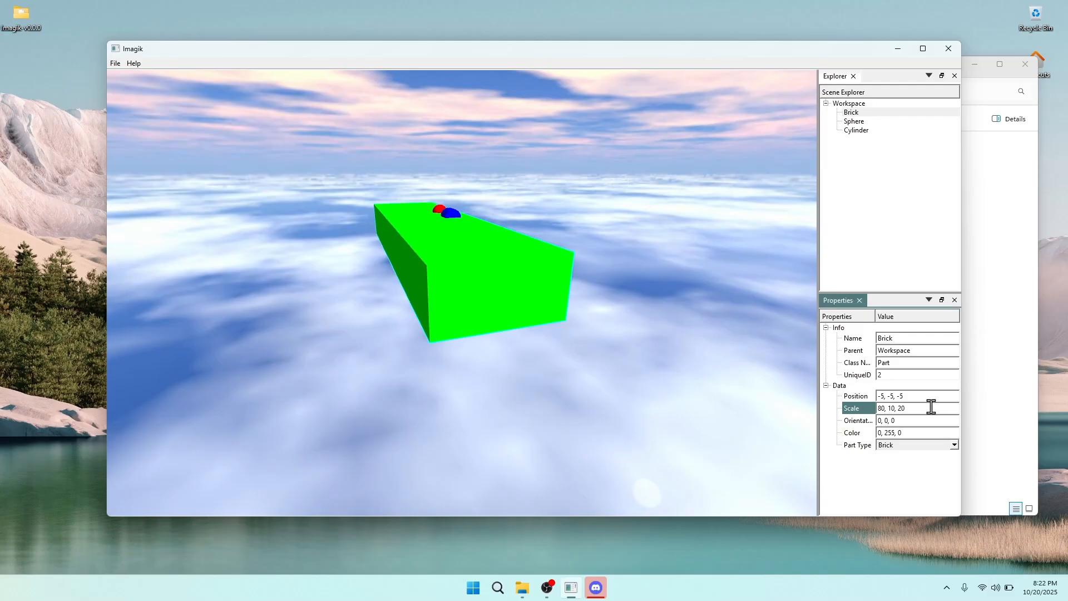
right_click_drag(624, 279, 331, 318)
key("d")
key("w")
key("a")
right_click_drag(605, 311, 826, 124)
key("s")
key("d")
Remove the oversized green Brick from the scene
right_click(851, 113)
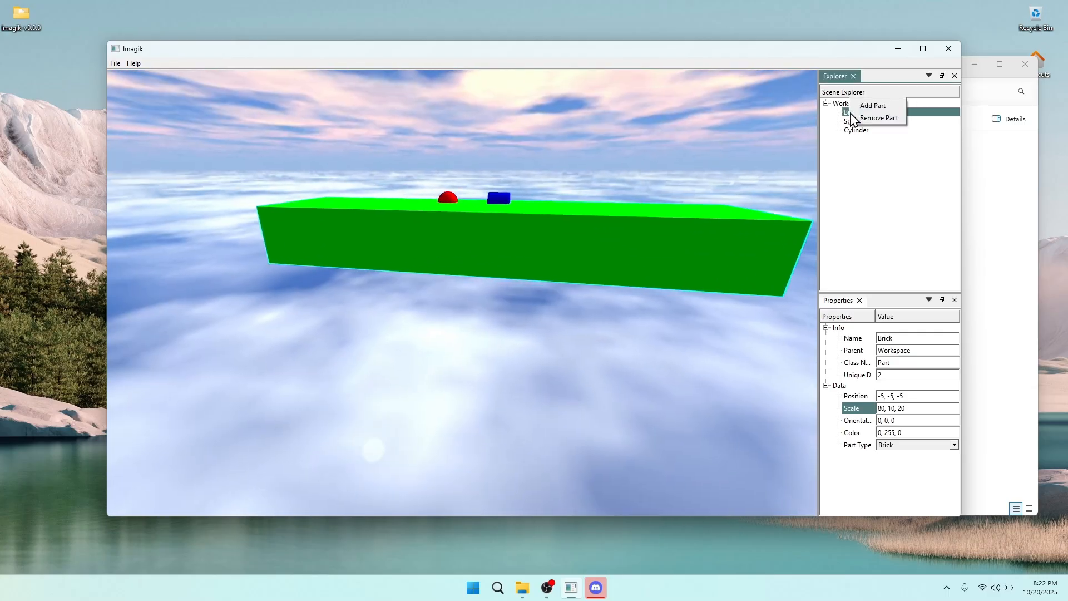
left_click(876, 120)
mouse_move(685, 207)
right_mouse_down()
mouse_move(696, 142)
mouse_move(701, 202)
right_mouse_up()
key("w")
key("a")
Add a new grey Brick part and select it to see its properties
right_click(890, 134)
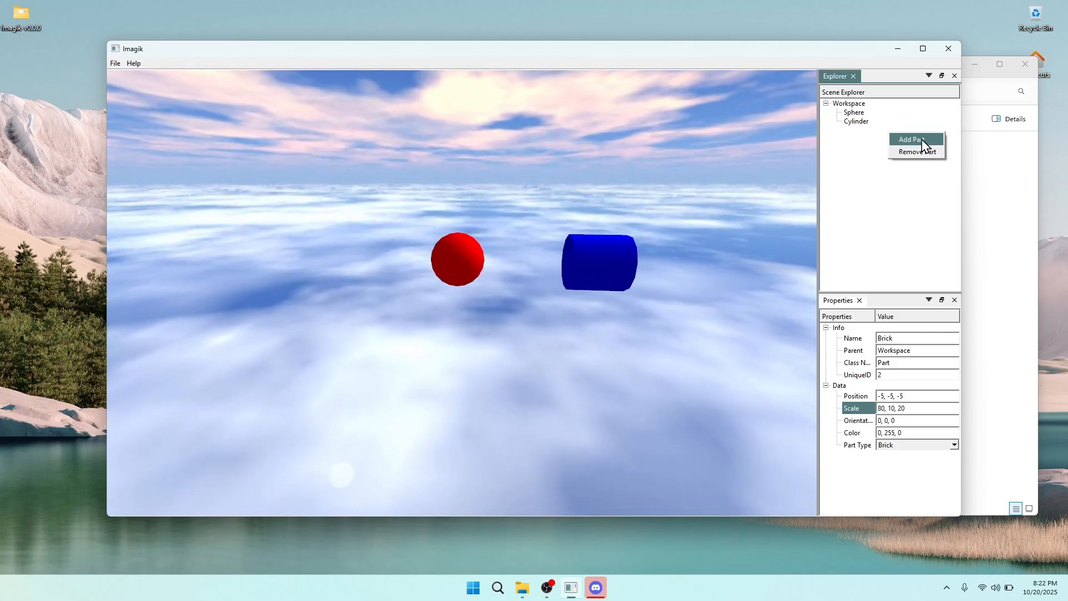
left_click(921, 145)
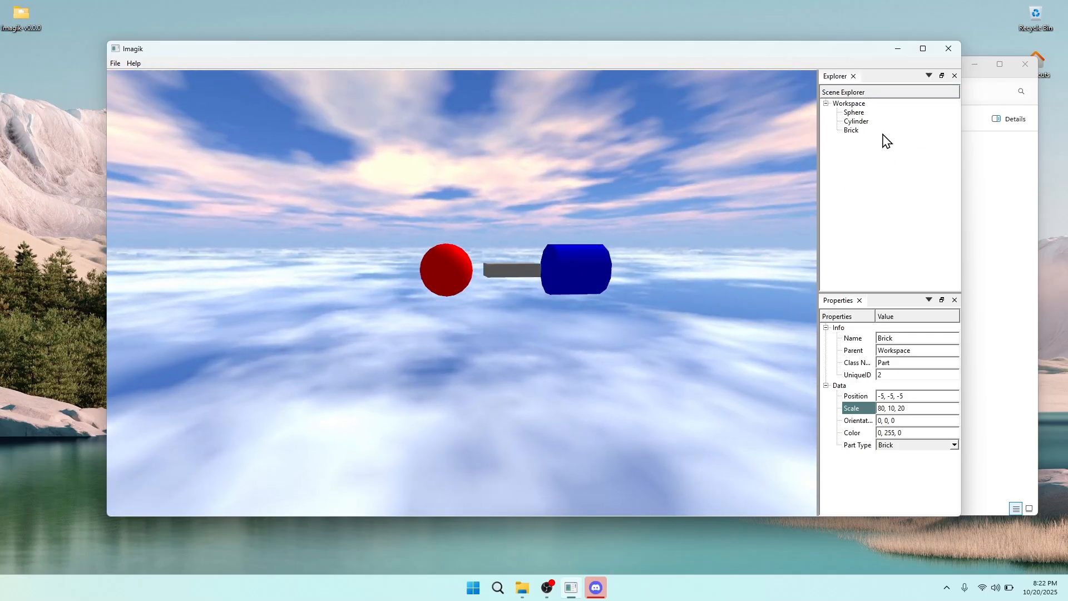
left_click(851, 129)
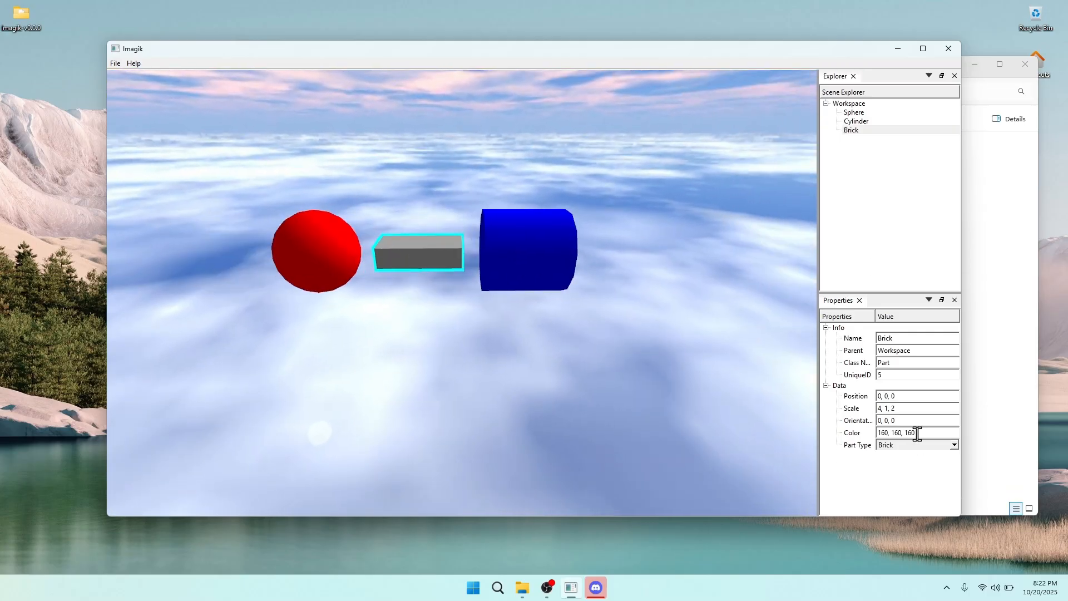
Change the new brick's Color from 160, 160, 160 to 0, 255, 0
left_click(917, 433)
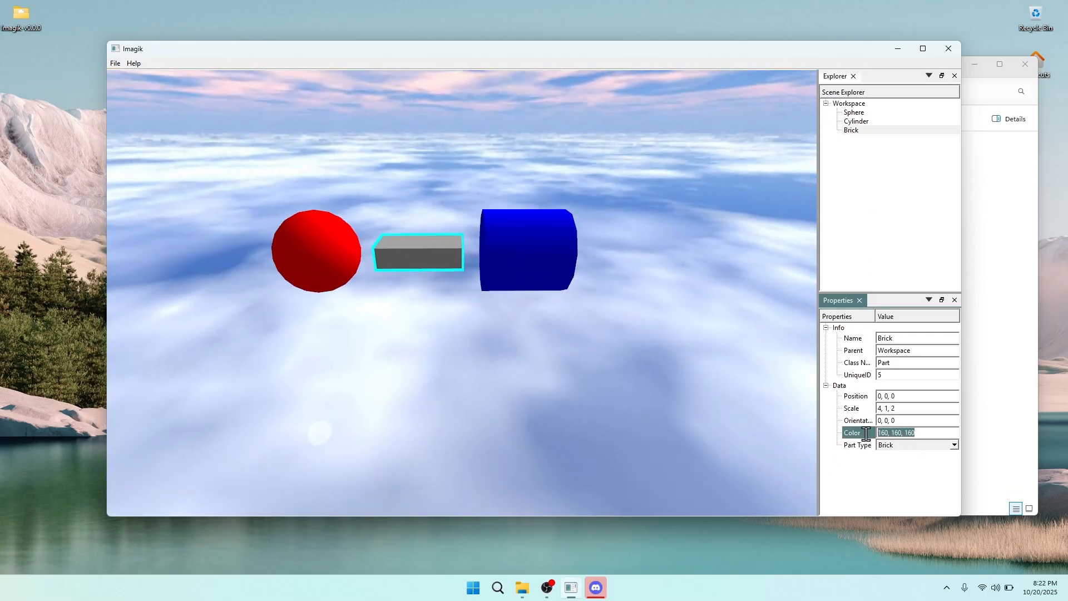
left_click_drag(877, 433, 903, 434)
key("BackSpace")
key("BackSpace")
key("BackSpace")
type("-")
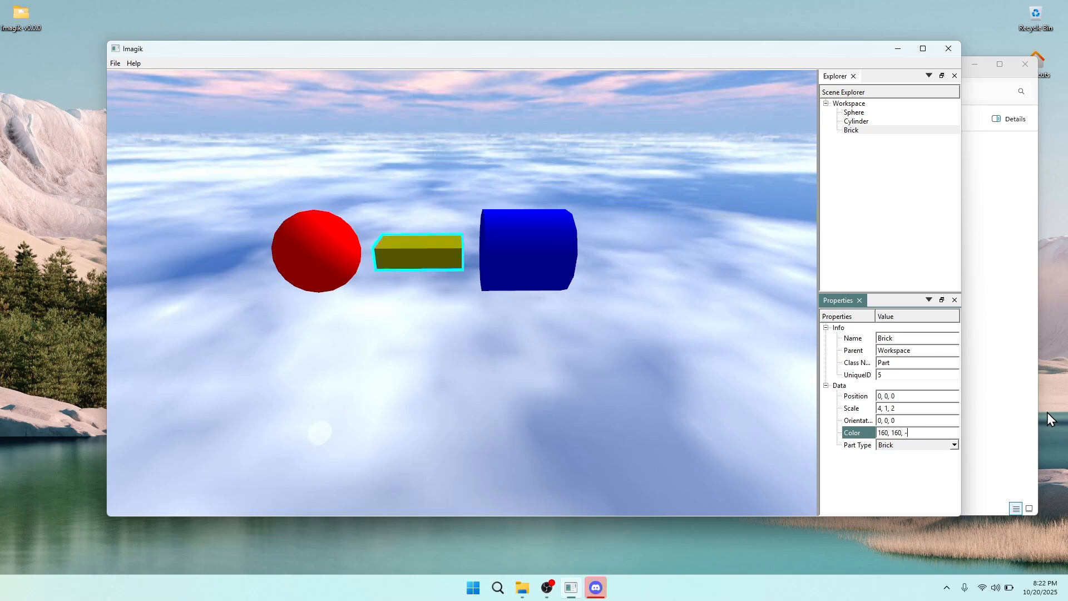
key("BackSpace")
type("0")
key("Left")
key("Left")
key("Left")
key("Left")
key("BackSpace")
key("BackSpace")
key("BackSpace")
type("0")
key("Right")
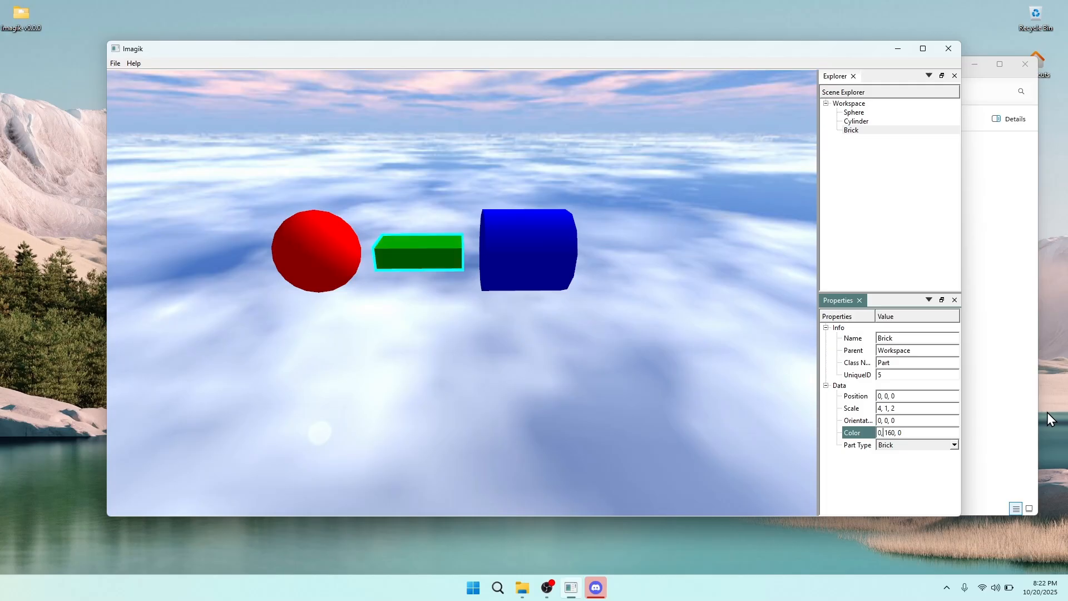
key("Right")
key("Delete")
key("Delete")
key("Delete")
type("255")
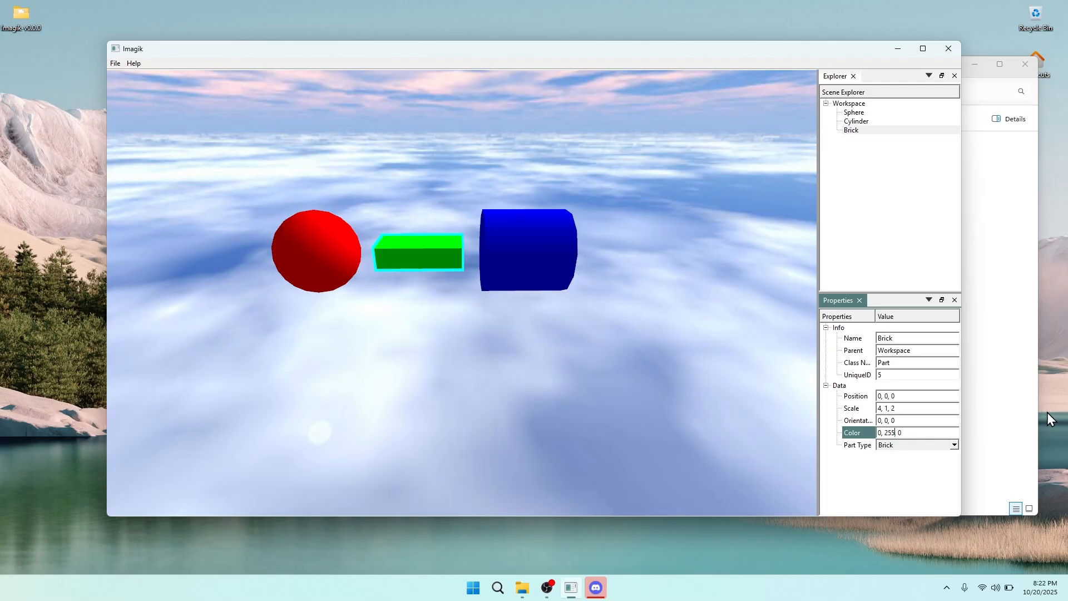
right_click_drag(558, 296, 549, 276)
left_click(914, 422)
right_click_drag(561, 325, 624, 330)
left_click(884, 421)
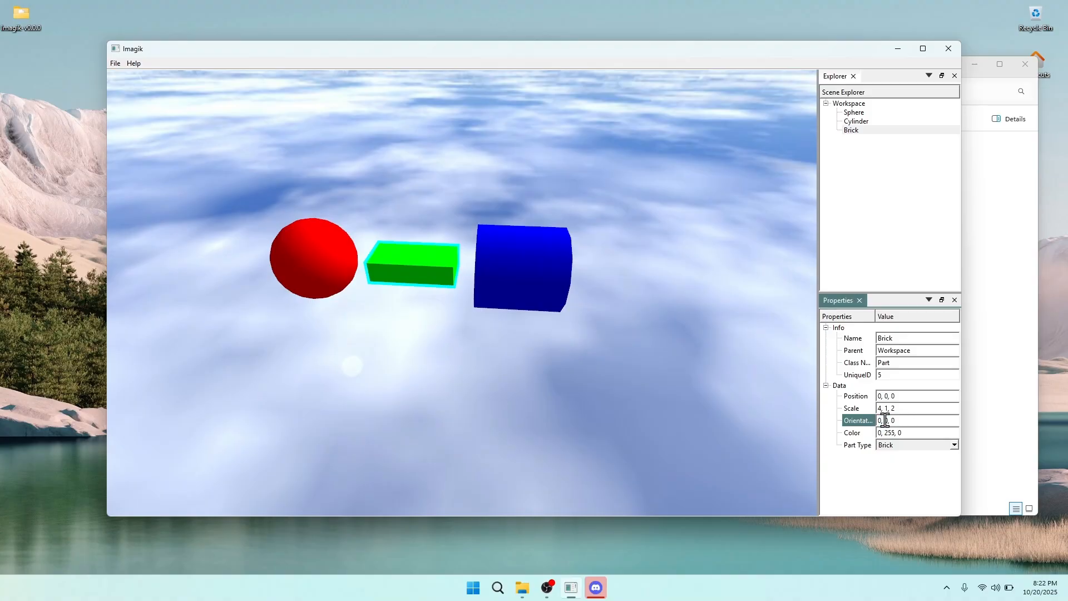
mouse_move(572, 334)
right_mouse_down()
mouse_move(575, 312)
mouse_move(578, 335)
right_mouse_up()
key("a")
key("d")
left_click(884, 420)
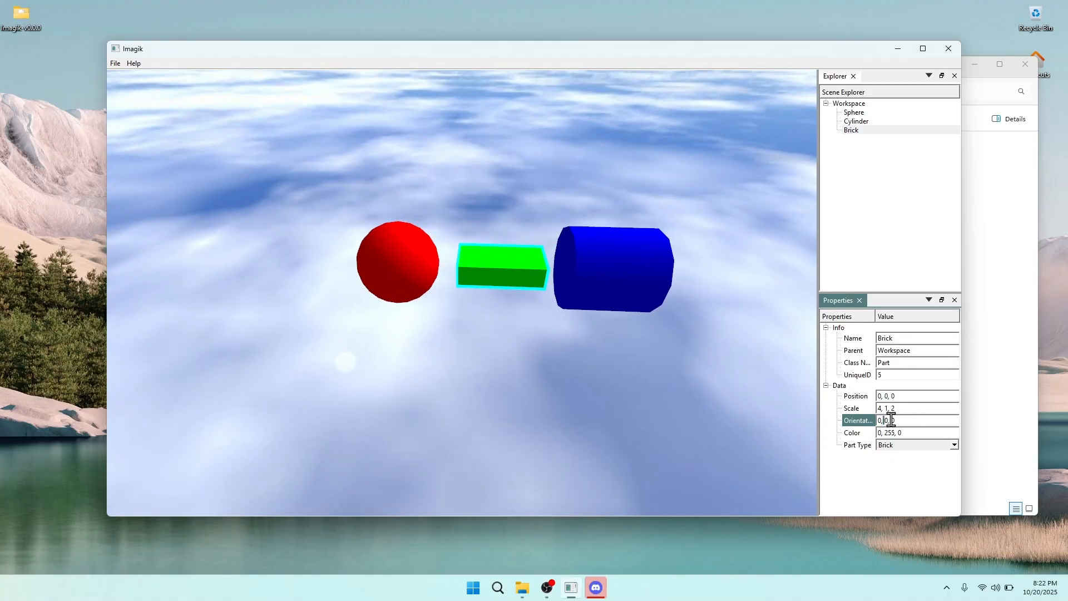
key("s")
right_click_drag(715, 312, 715, 356)
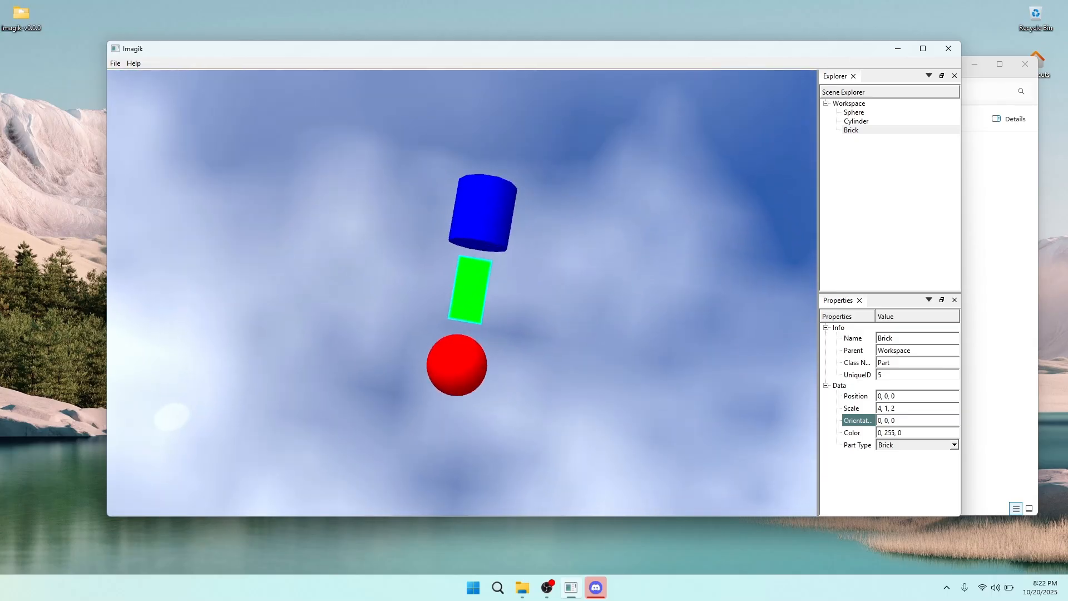
key("w")
key("s")
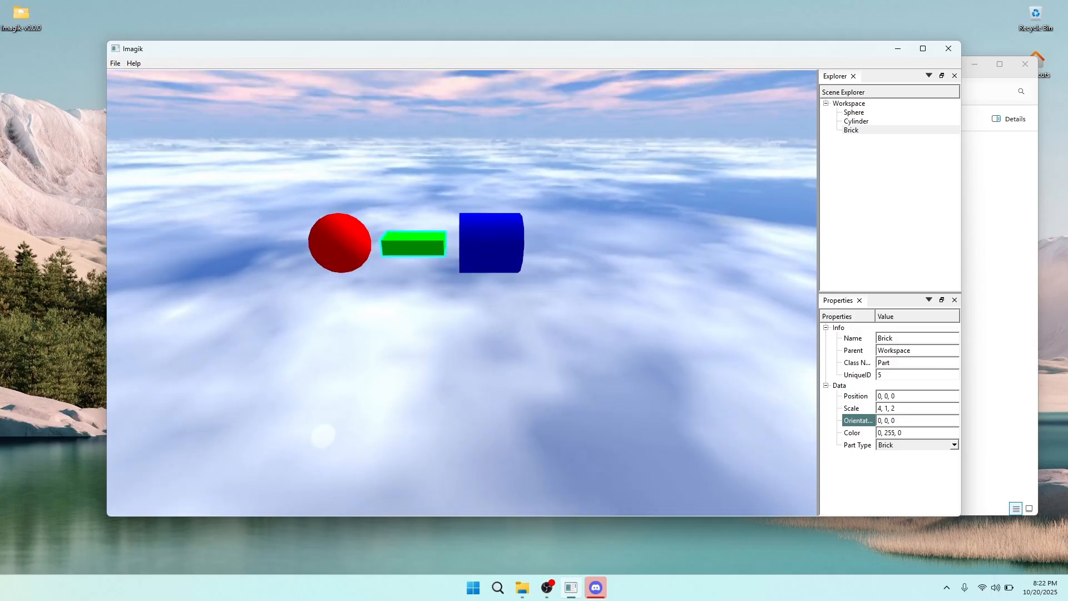
key("w")
key("a")
key("s")
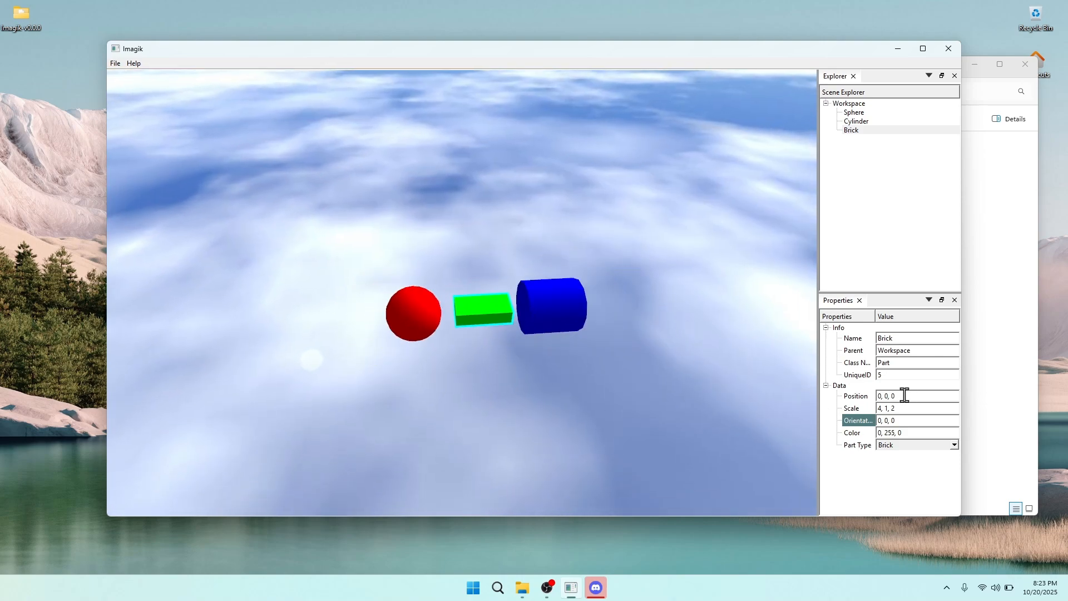
left_click(889, 421)
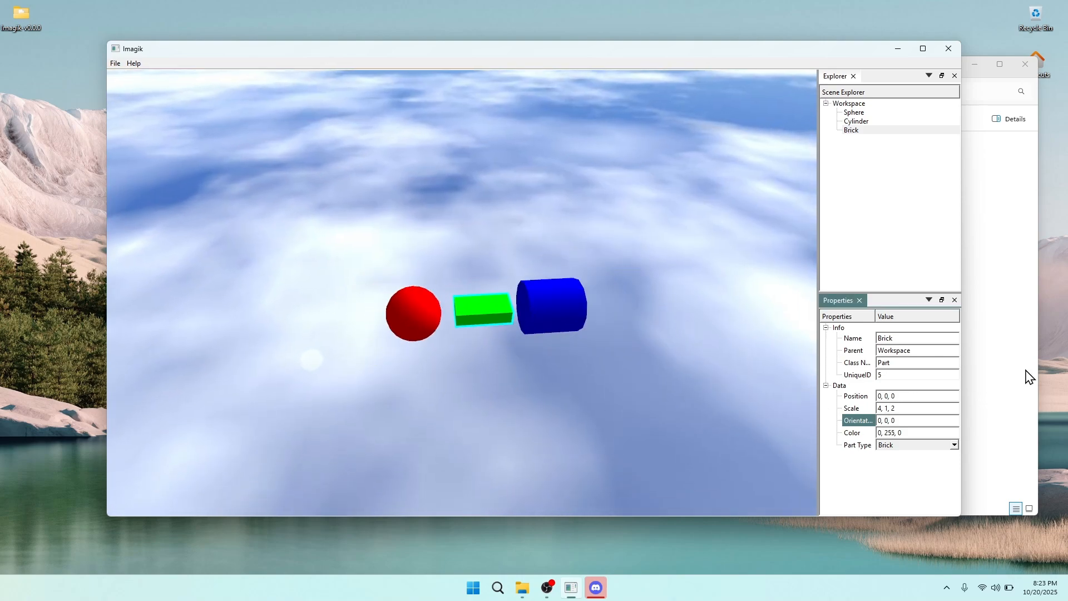
key("BackSpace")
type("5")
key("BackSpace")
type("11")
key("BackSpace")
key("BackSpace")
type("260")
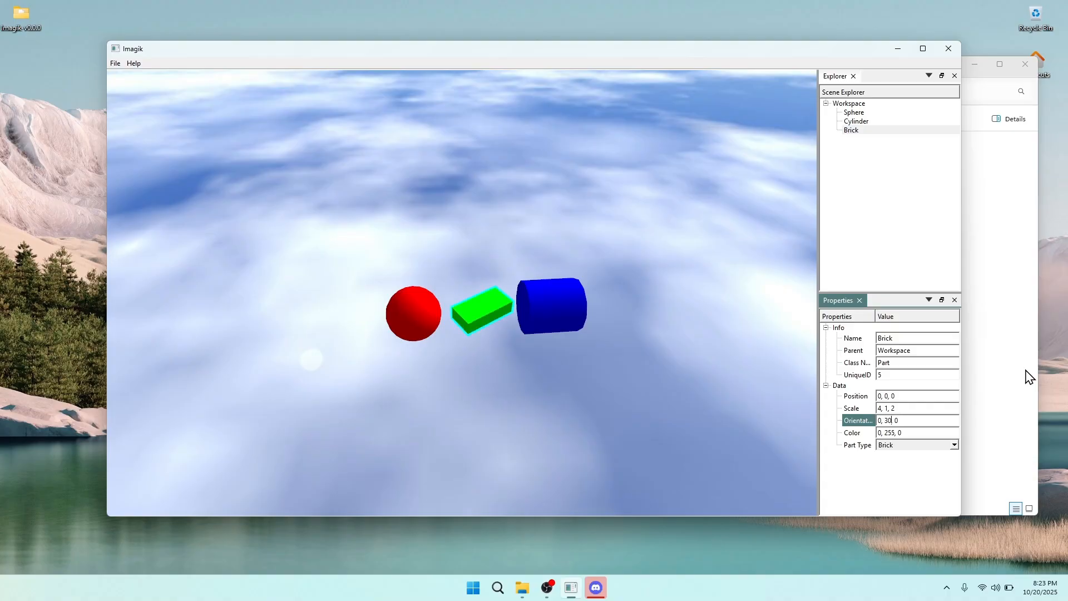
key("BackSpace")
key("BackSpace")
type("90")
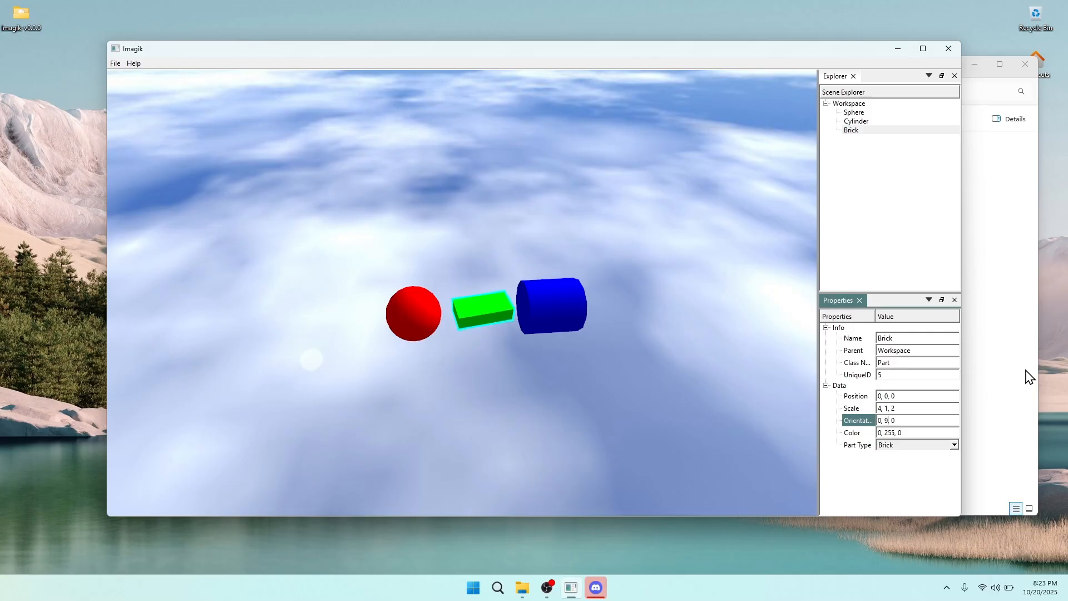
key("w")
right_click_drag(546, 357, 539, 401)
key("s")
key("w")
key("s")
left_click(892, 421)
key("BackSpace")
key("BackSpace")
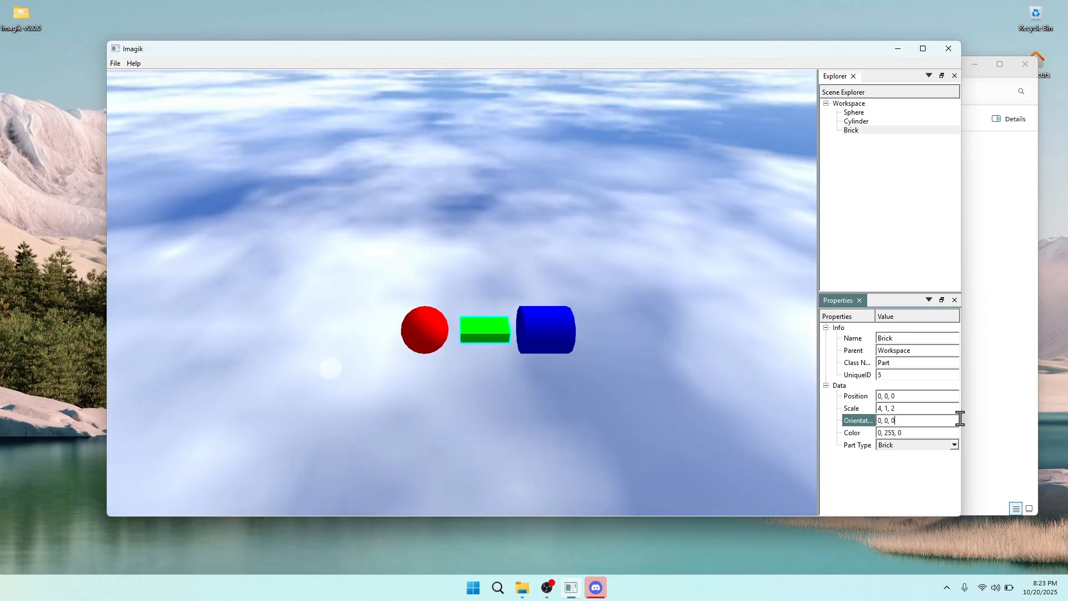
right_click_drag(530, 439, 529, 386)
key("w")
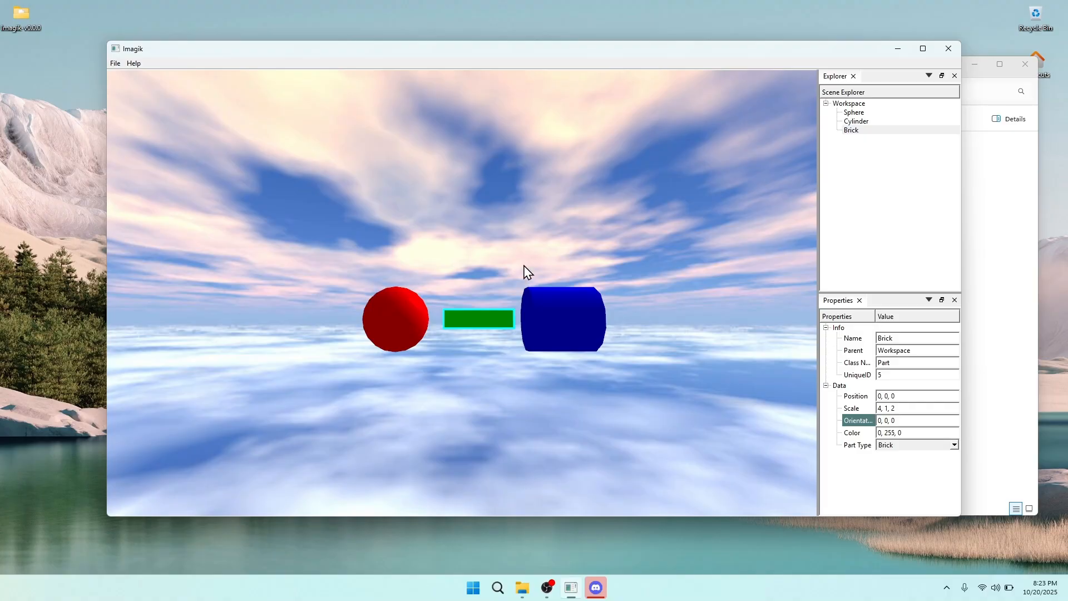
left_click(909, 421)
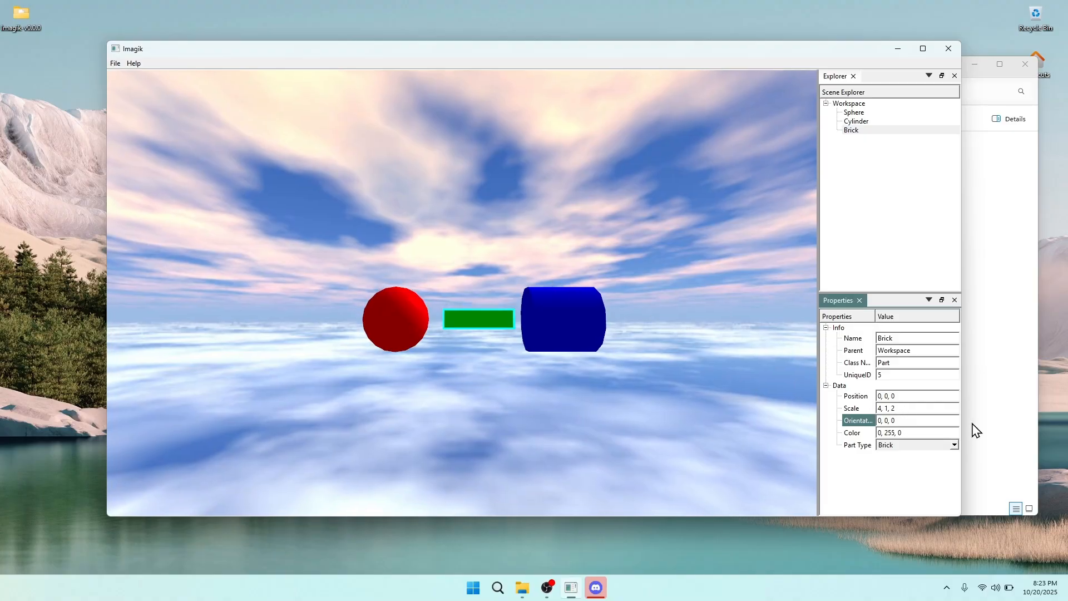
key("BackSpace")
type("35")
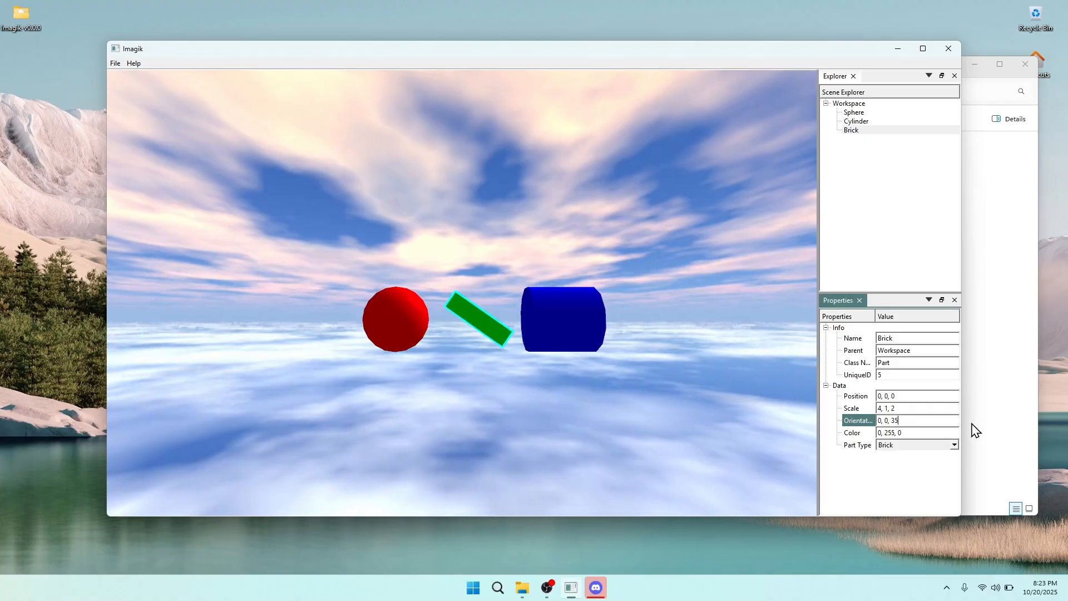
key("BackSpace")
key("BackSpace")
type("90")
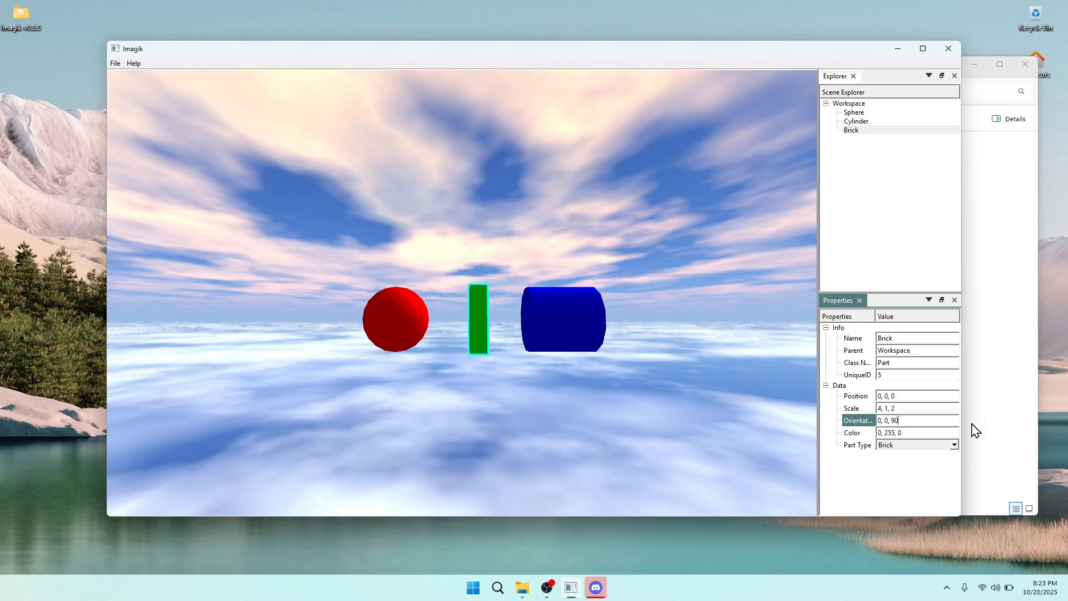
key("BackSpace")
key("BackSpace")
type("160")
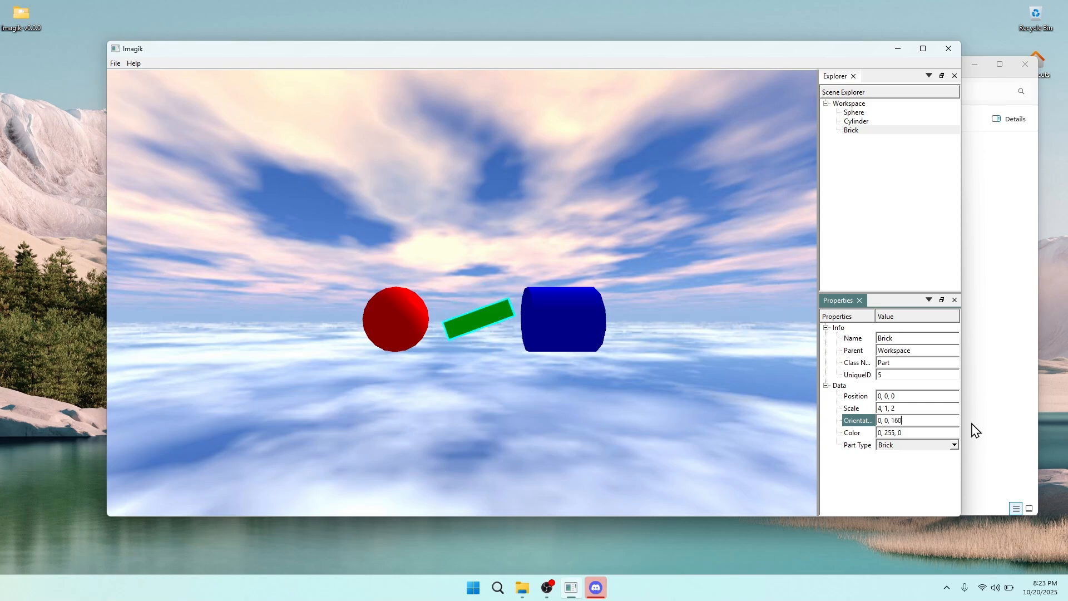
key("BackSpace")
key("BackSpace")
key("BackSpace")
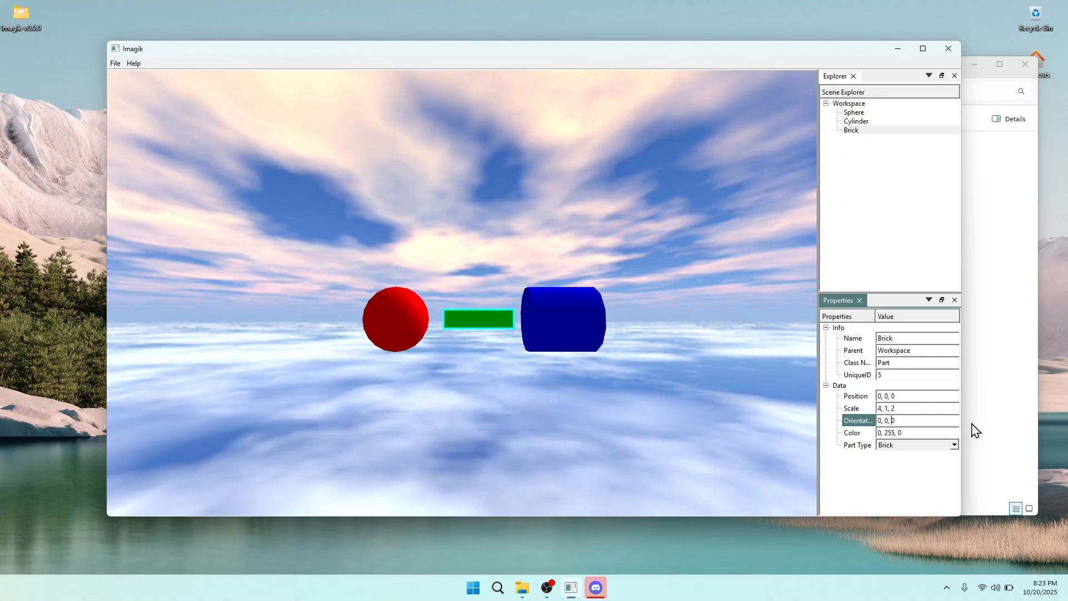
right_click_drag(457, 434, 415, 387)
key("a")
key("w")
key("s")
key("w")
key("a")
key("s")
key("w")
key("a")
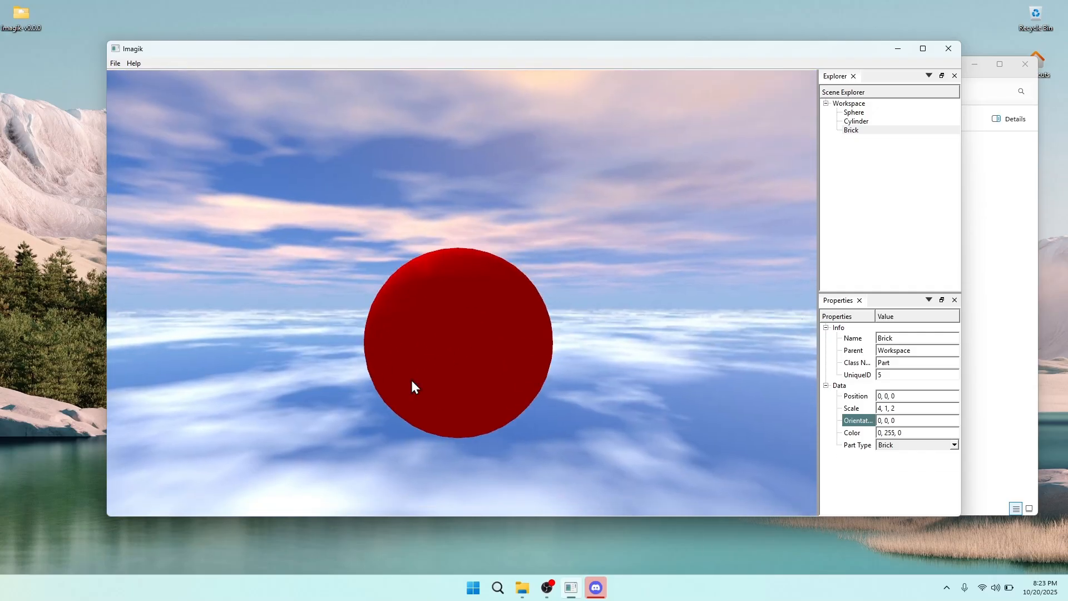
Remove the Sphere and Cylinder parts from the Workspace
left_click(864, 113)
right_click_drag(639, 250, 662, 258)
key("a")
key("d")
right_click(880, 112)
left_click(889, 119)
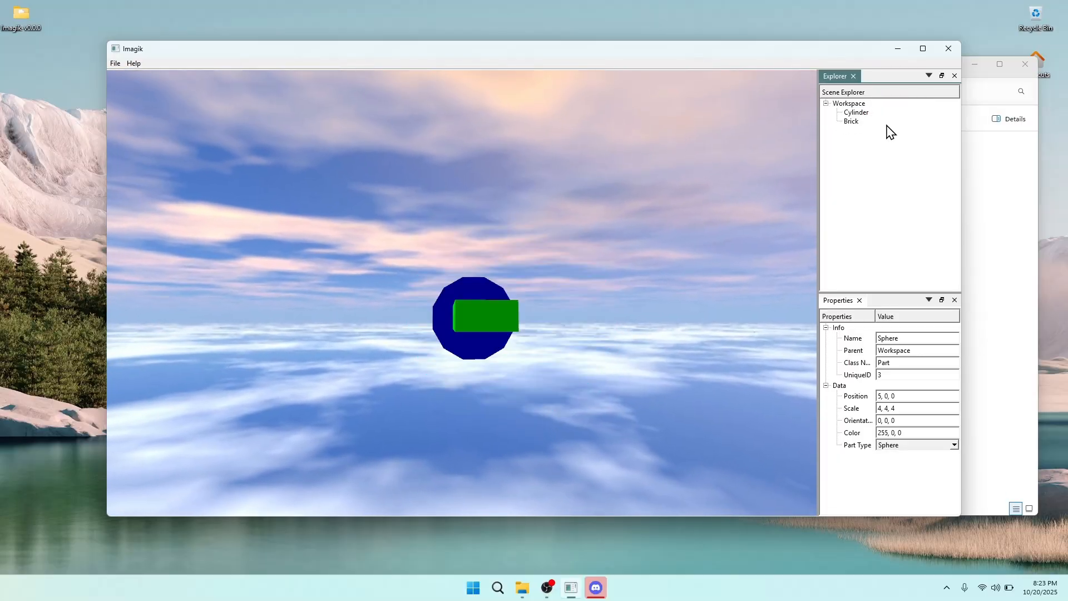
left_click(880, 113)
right_click(876, 113)
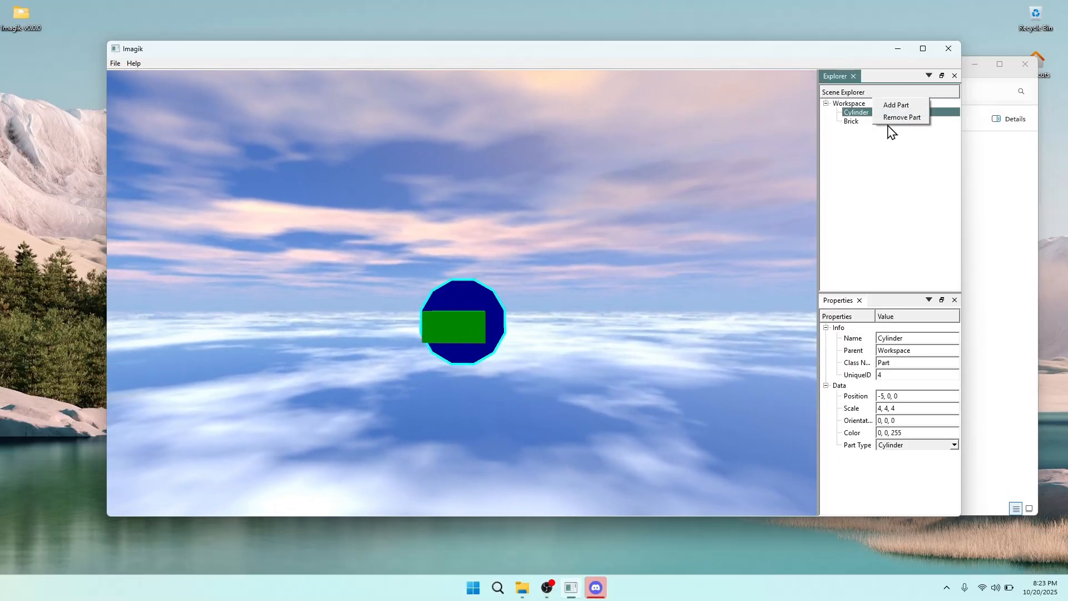
left_click(887, 119)
Try brick X orientations of 15, 30, 60 and 90, then clear the rotation
left_click(873, 114)
right_click_drag(634, 239, 645, 226)
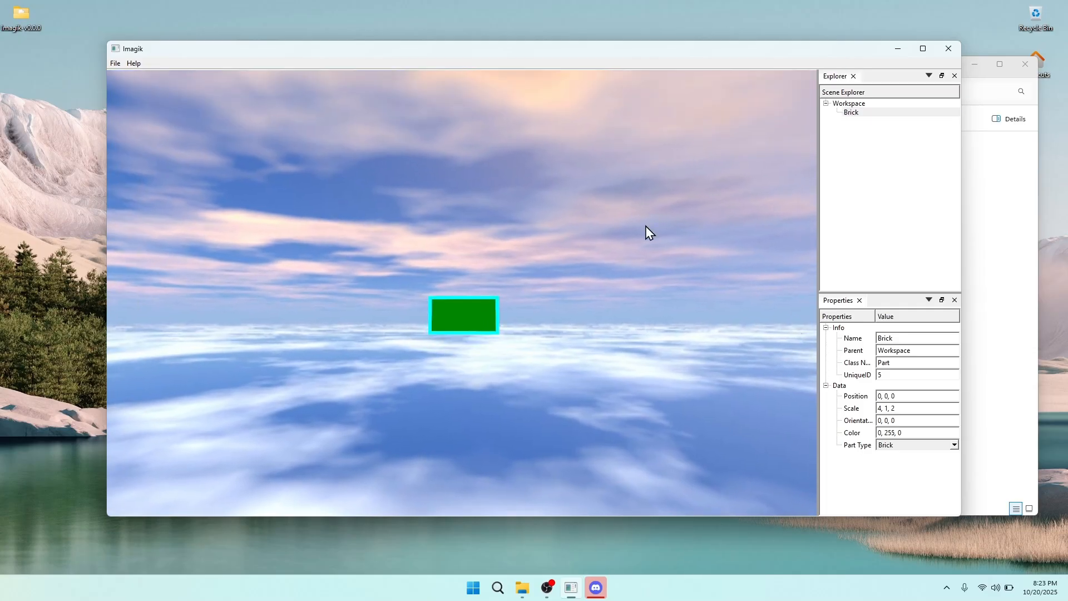
left_click(882, 422)
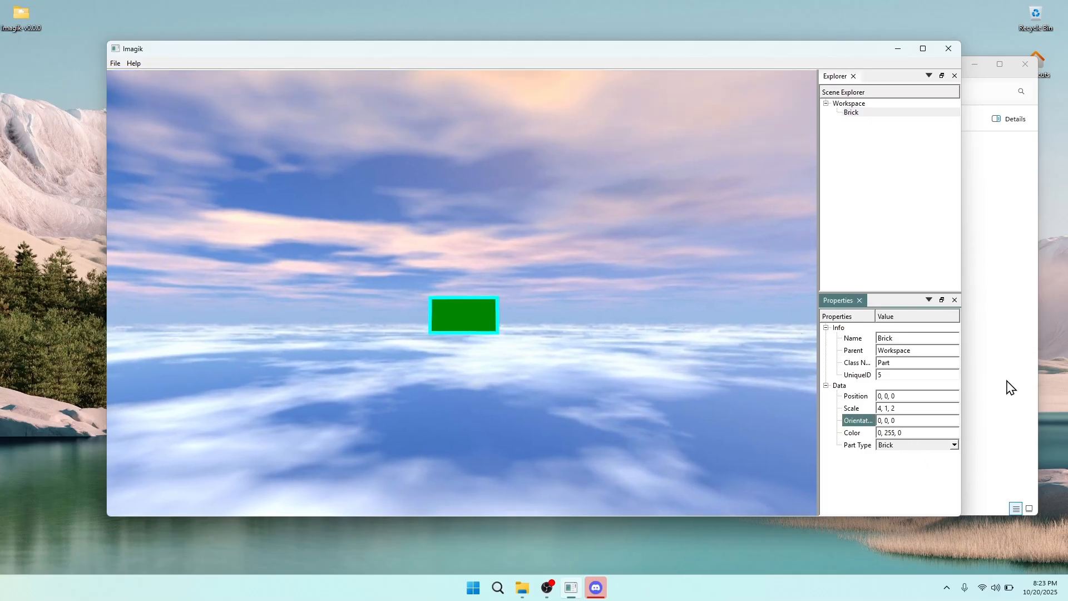
key("BackSpace")
type("15")
key("BackSpace")
key("BackSpace")
type("30")
key("BackSpace")
key("BackSpace")
type("60")
key("BackSpace")
key("BackSpace")
type("90")
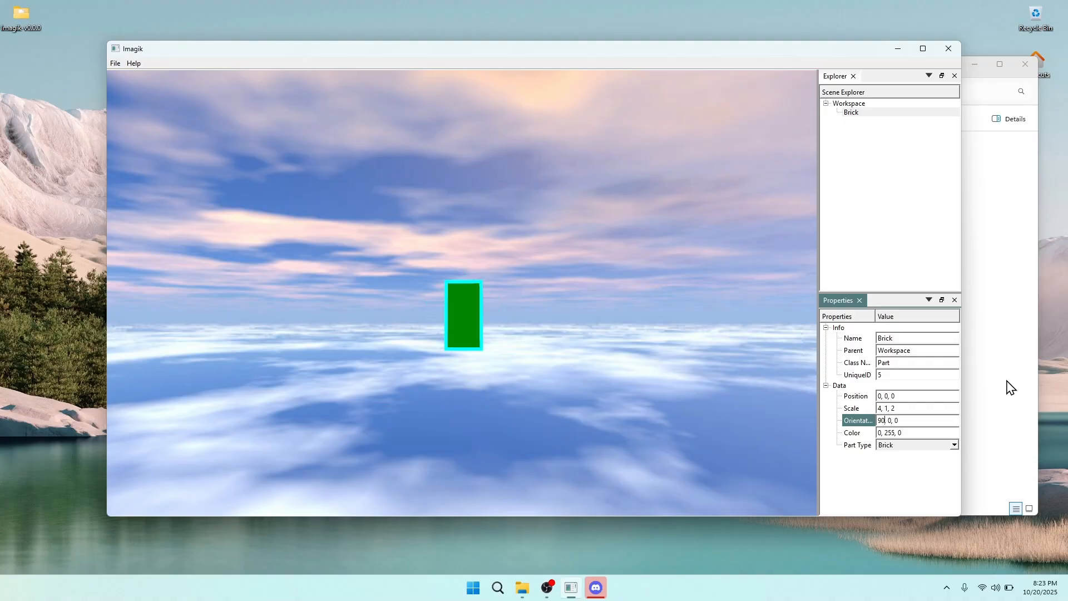
key("BackSpace")
key("BackSpace")
mouse_move(501, 338)
right_mouse_down()
mouse_move(540, 378)
mouse_move(503, 333)
right_mouse_up()
right_click_drag(707, 385, 565, 355)
Change the green brick's part type to Sphere, briefly trying Brick again
left_click(925, 444)
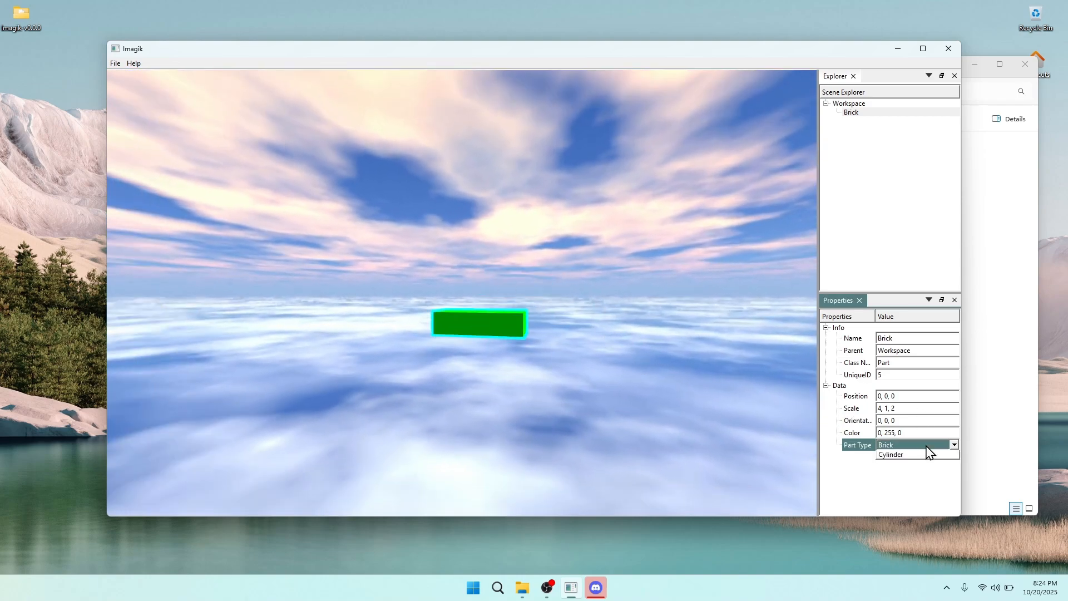
left_click(925, 448)
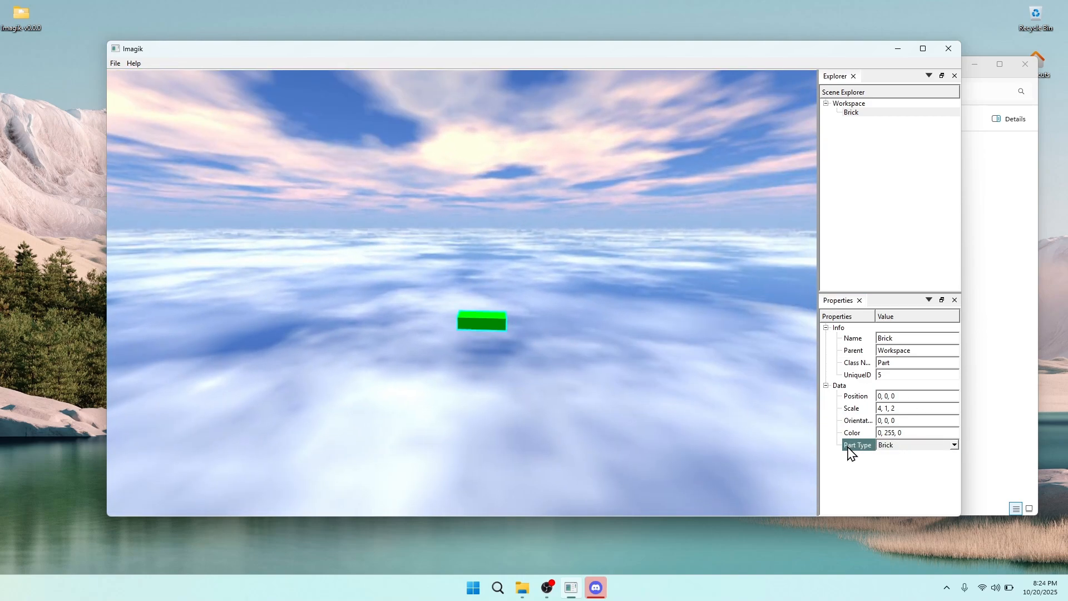
left_click(910, 447)
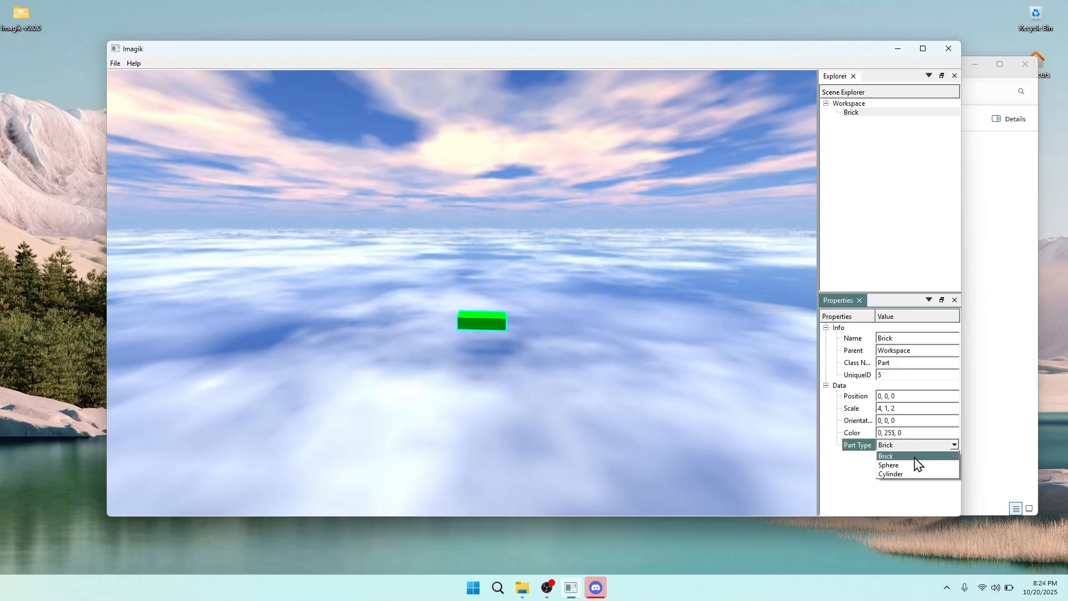
left_click(910, 466)
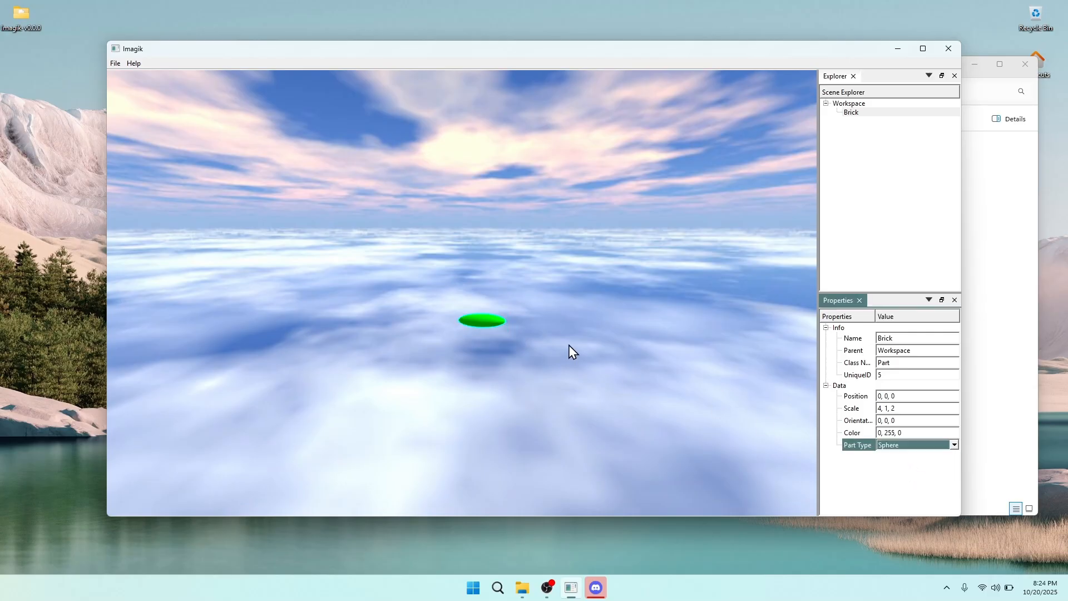
right_click_drag(569, 344, 600, 352)
scroll(600, 353, "up", 3)
left_click(928, 447)
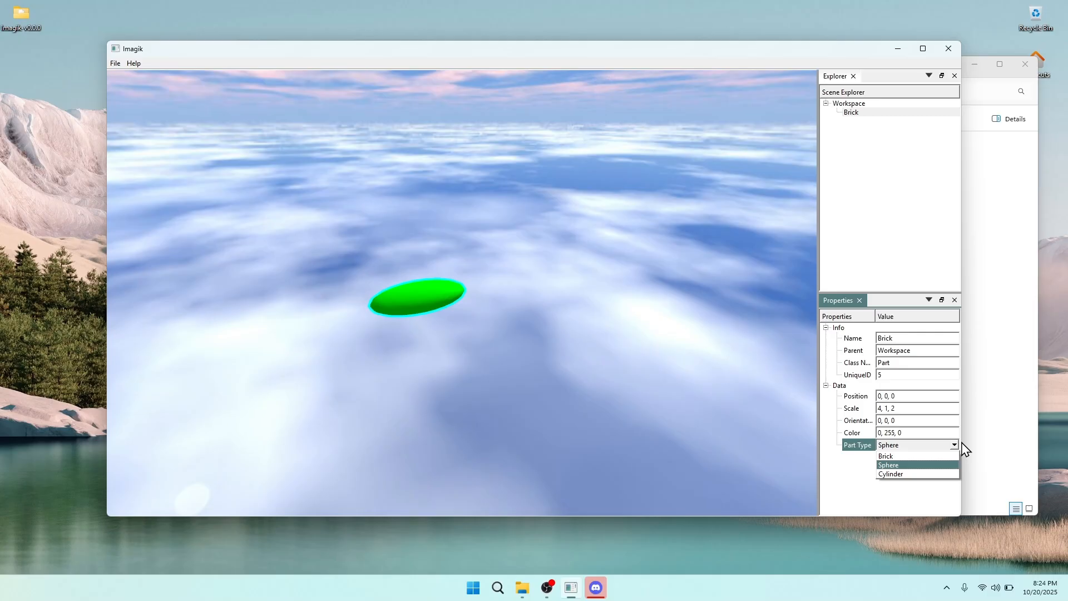
left_click(912, 456)
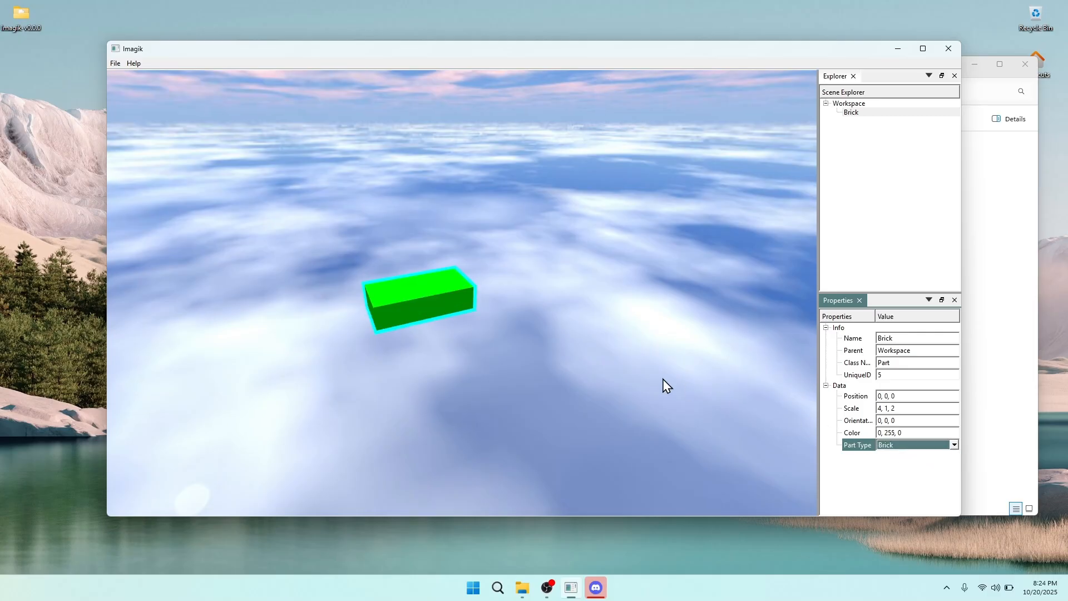
left_click(918, 445)
left_click(903, 465)
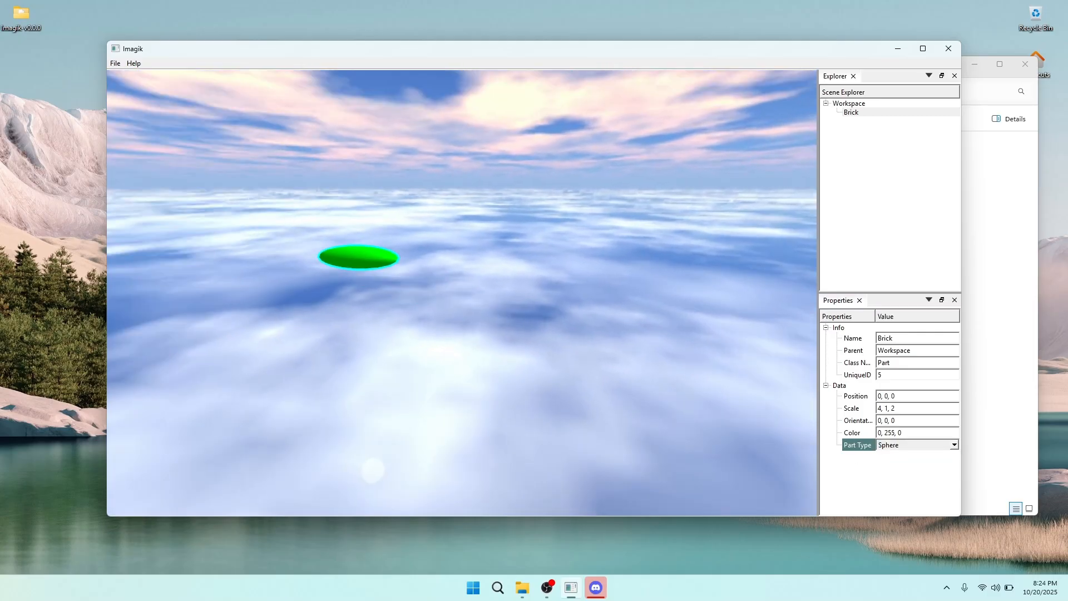
right_click_drag(462, 293, 461, 356)
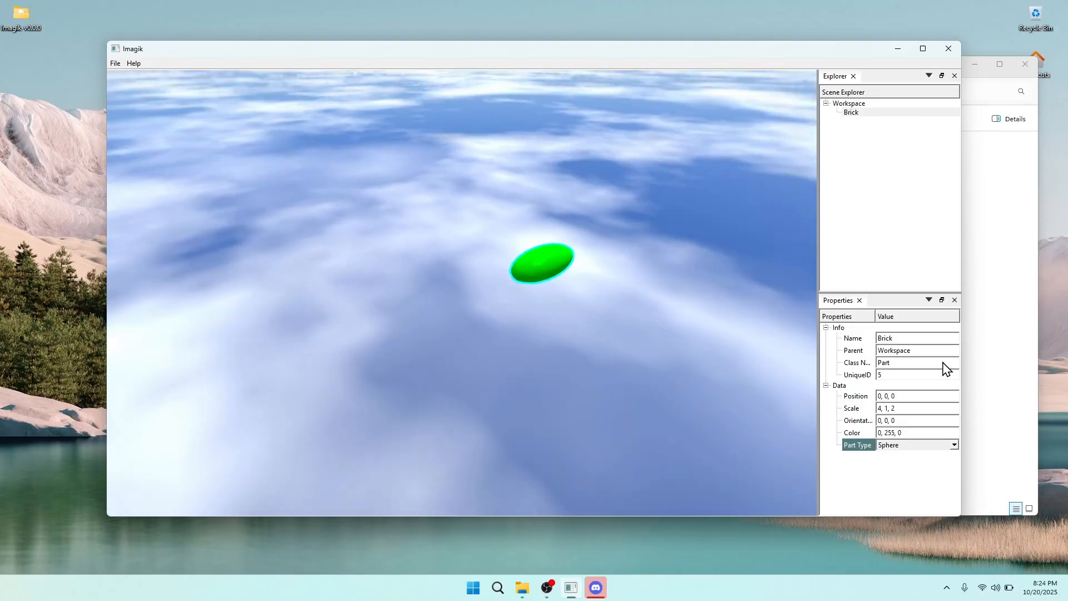
Set the green sphere's scale to an even 4, 4, 4
left_click(944, 407)
key("BackSpace")
type("4")
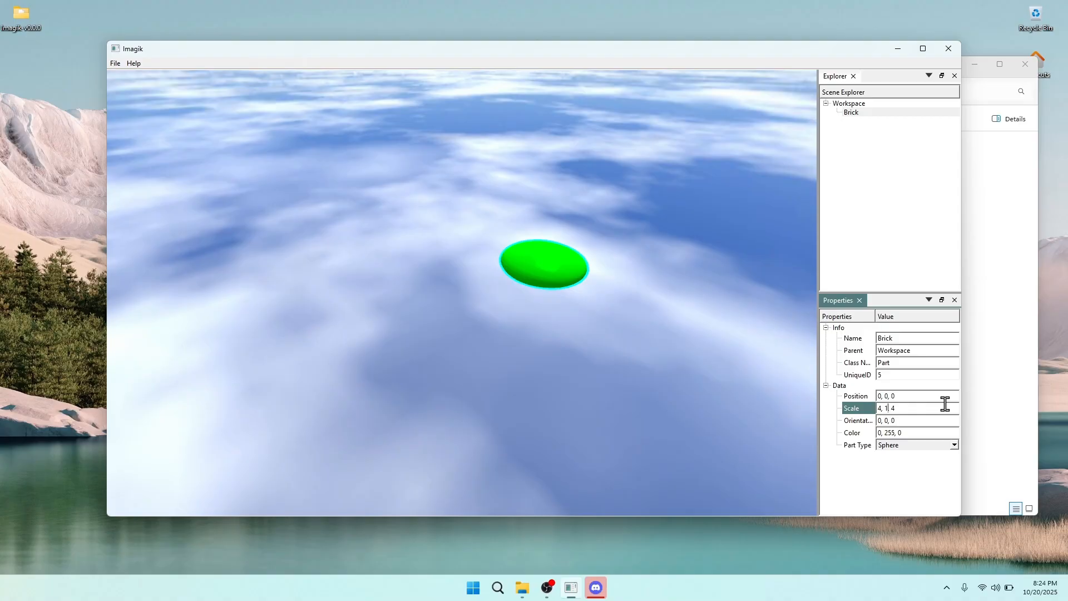
key("BackSpace")
type("4")
right_click_drag(584, 229, 522, 175)
mouse_move(903, 412)
left_mouse_down()
mouse_move(871, 407)
mouse_move(887, 408)
left_mouse_up()
left_click(918, 411)
mouse_move(640, 312)
right_mouse_down()
mouse_move(628, 228)
mouse_move(618, 345)
mouse_move(628, 211)
mouse_move(617, 311)
mouse_move(635, 323)
right_mouse_up()
Turn the green sphere into a Cylinder and name it 'Cylinder'
left_click(903, 251)
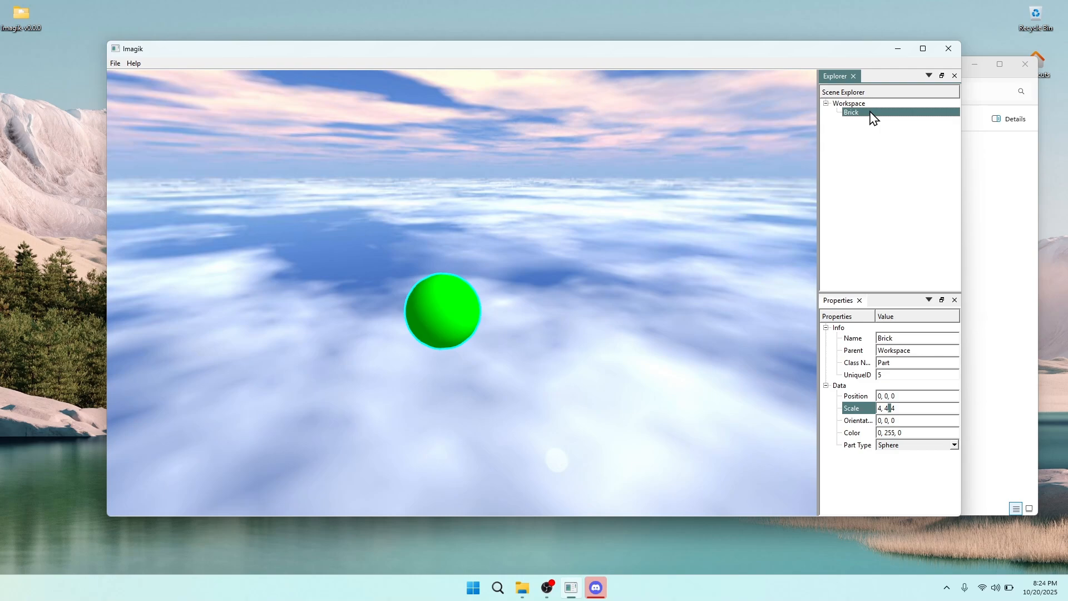
left_click(931, 445)
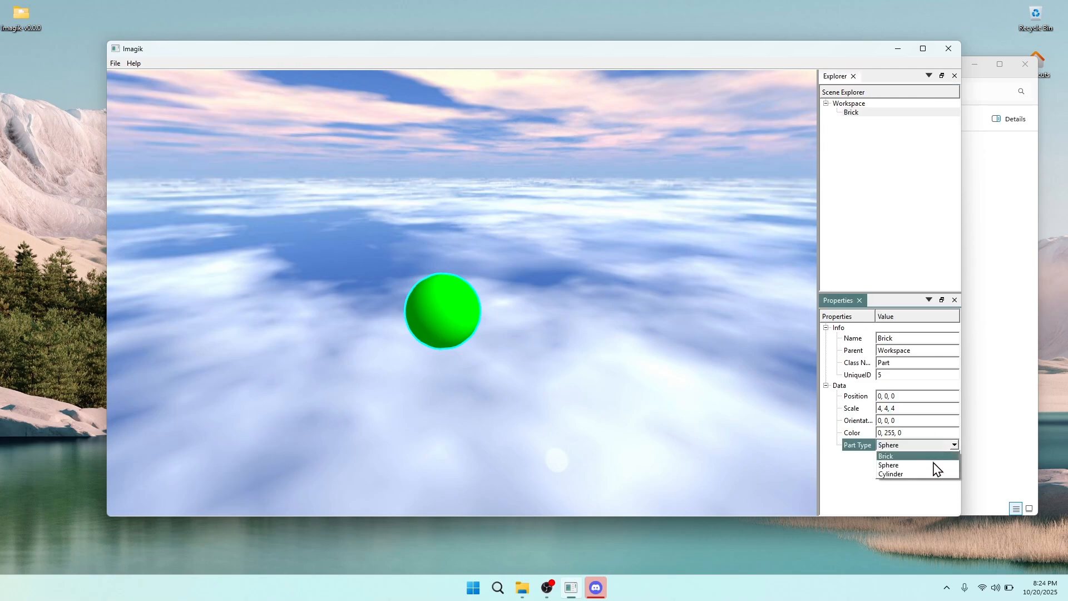
left_click(927, 476)
right_click_drag(634, 289, 678, 289)
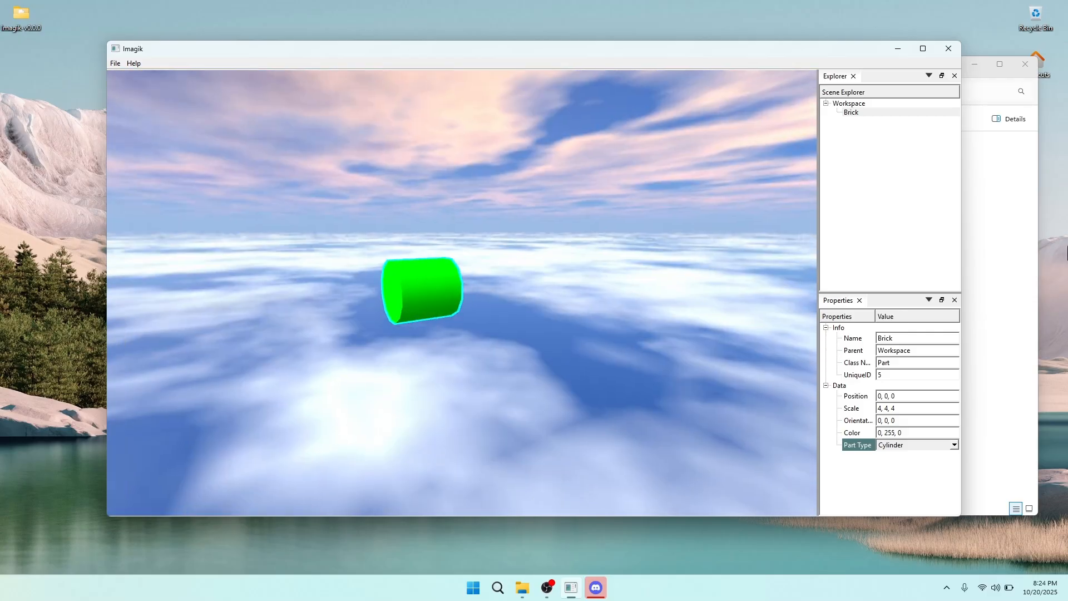
left_click(851, 112)
left_click(888, 338)
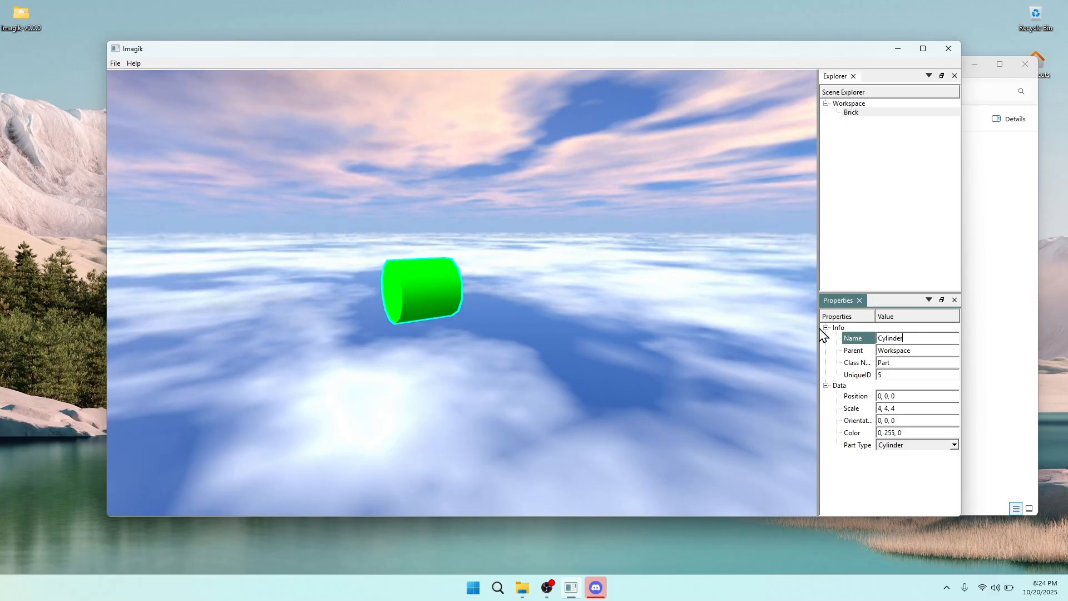
Replace the green part's name 'Cylinder' with 'Cyl' in the Name field
left_click(640, 239)
right_click_drag(624, 231, 624, 232)
left_click(886, 149)
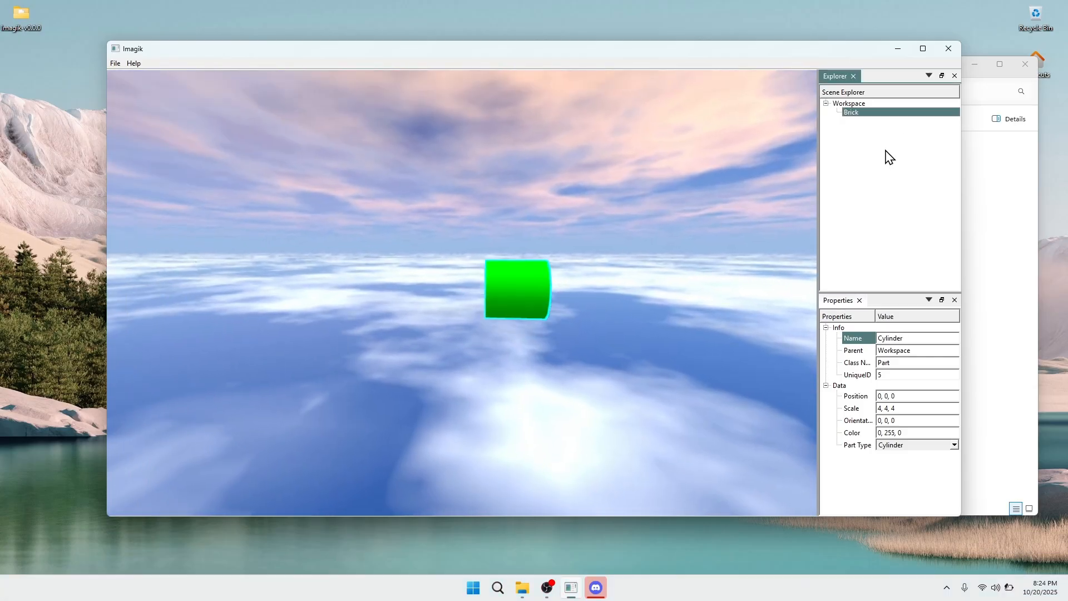
right_click(885, 134)
left_click(863, 232)
left_click(933, 336)
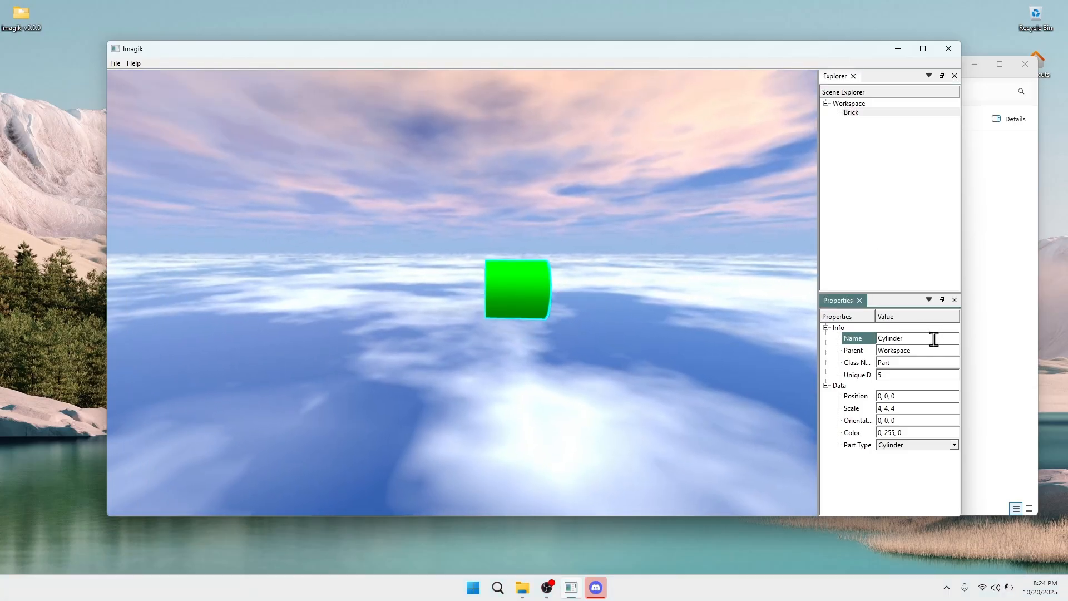
left_click(856, 113)
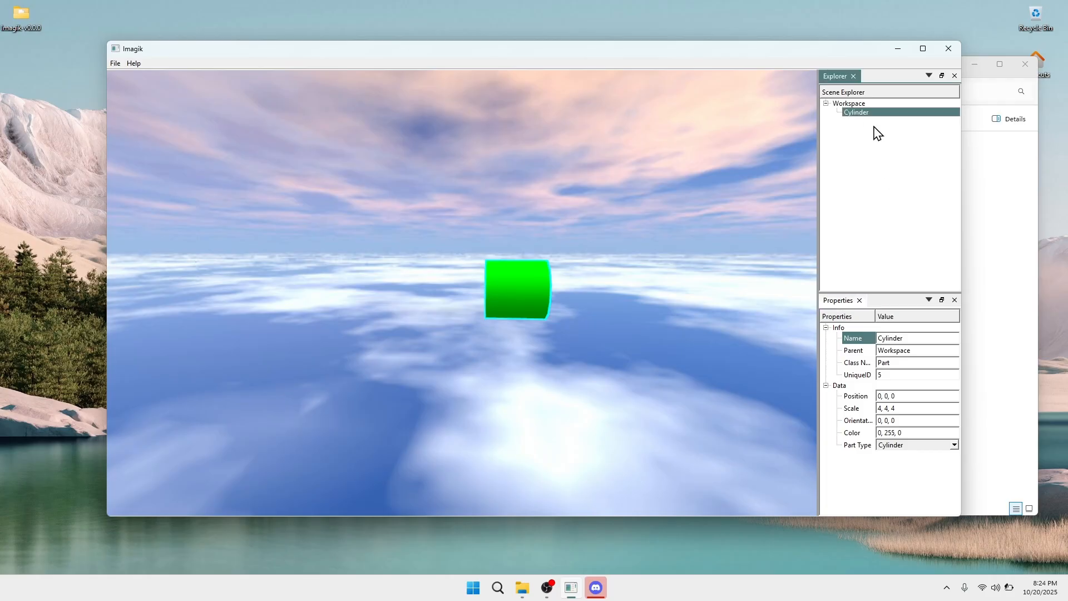
mouse_move(912, 332)
left_mouse_down()
mouse_move(872, 334)
mouse_move(910, 339)
left_mouse_up()
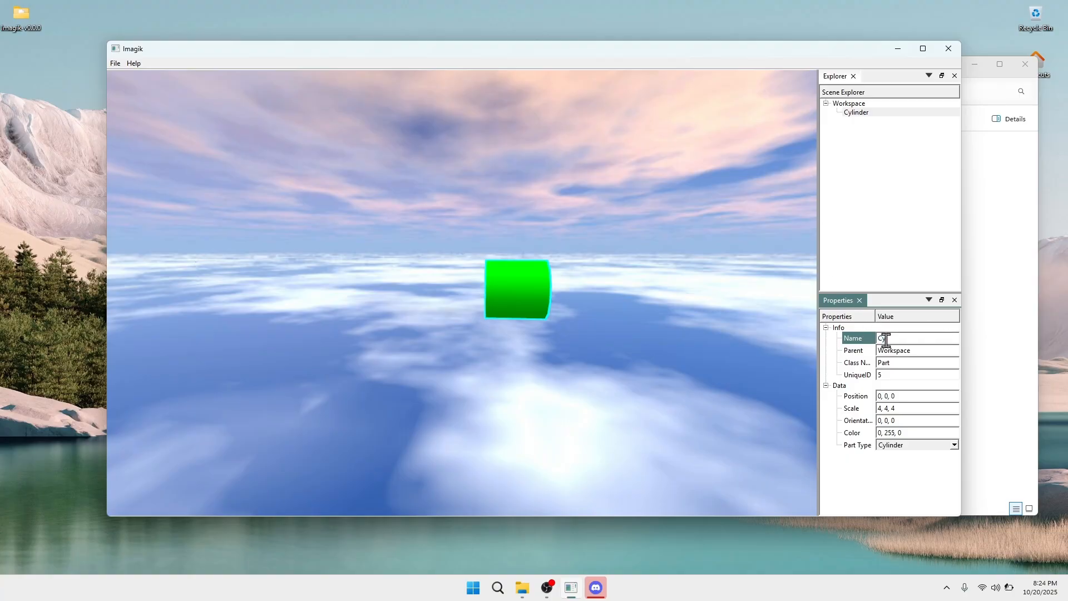
left_click(890, 194)
key("Up")
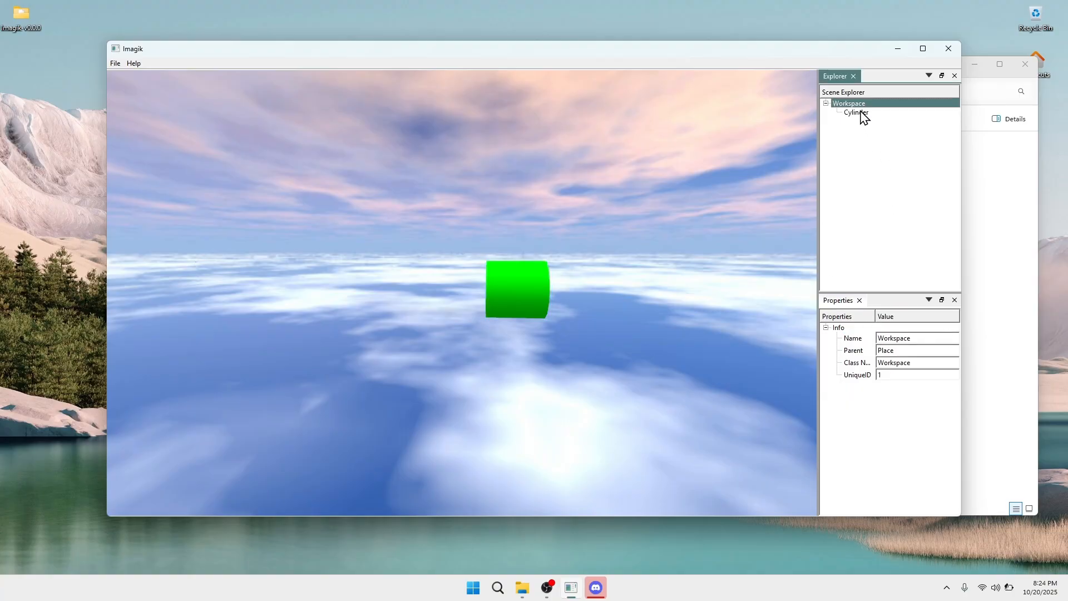
left_click(855, 112)
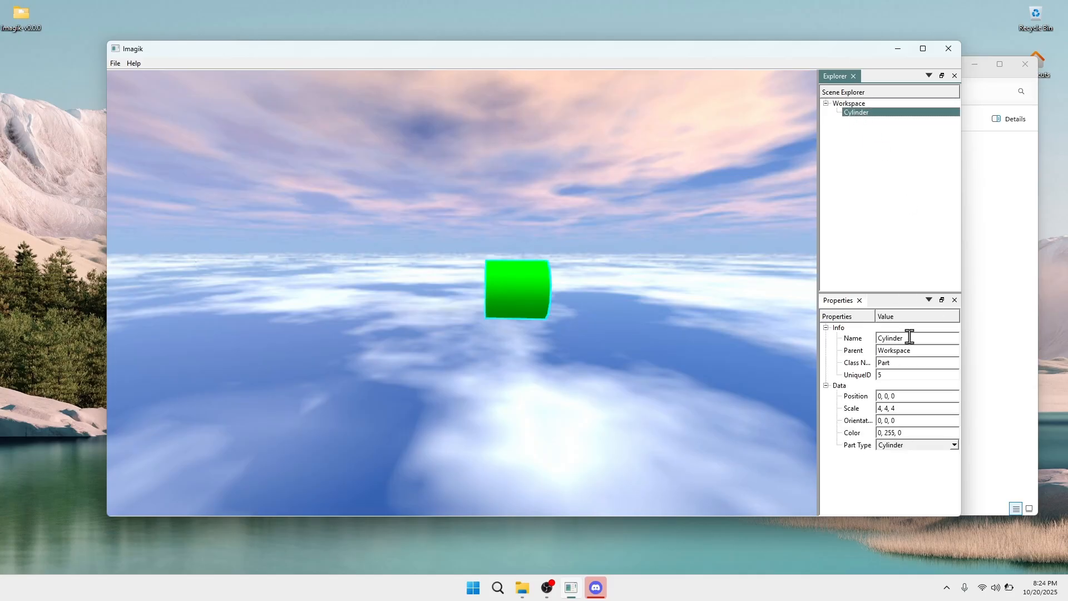
left_click(921, 338)
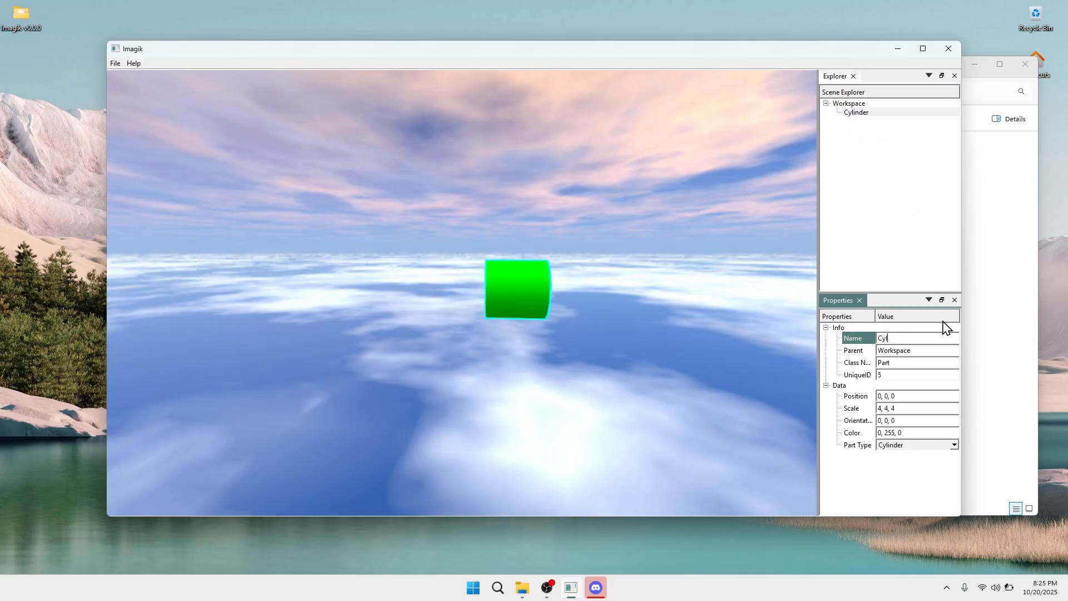
left_click(863, 227)
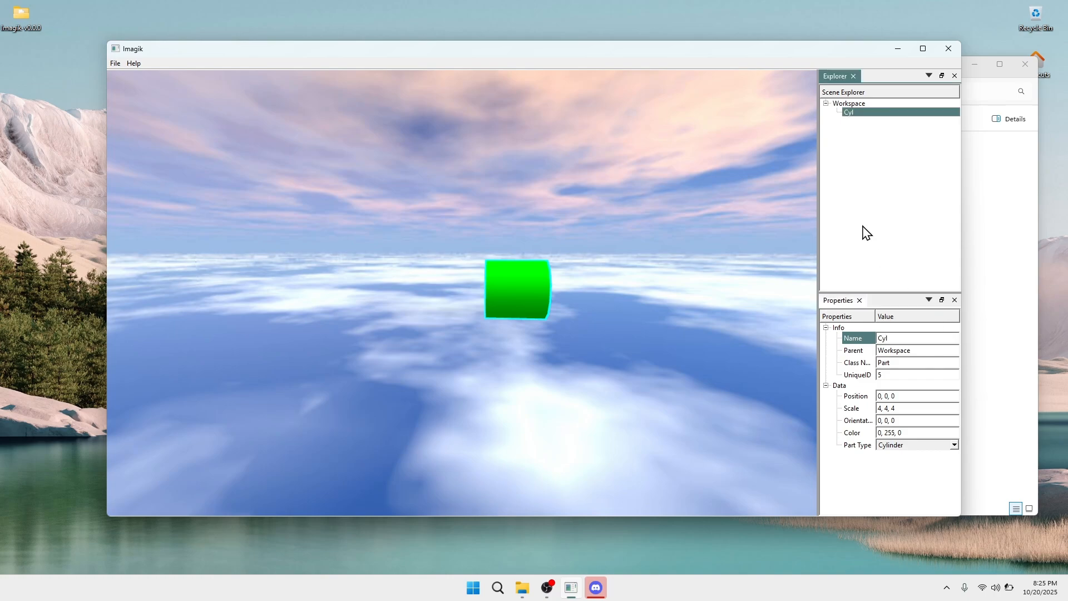
right_click_drag(624, 268, 624, 267)
Add a new grey Brick part to the Workspace and bring it into view
right_click(906, 134)
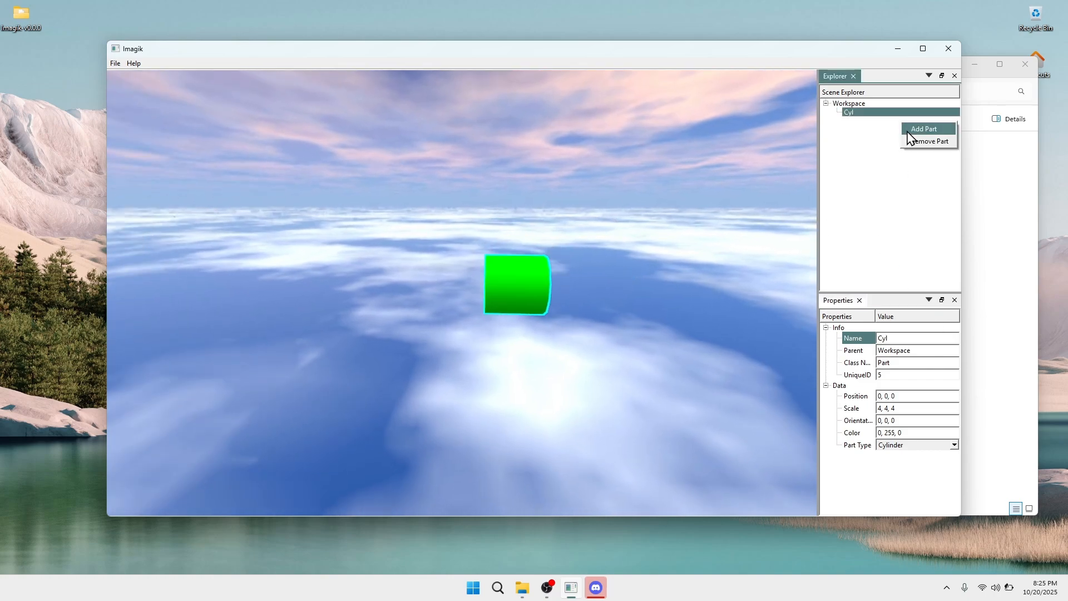
left_click(909, 132)
left_click(869, 121)
key("a")
right_click_drag(425, 282, 381, 265)
key("w")
key("a")
right_click_drag(547, 308, 589, 266)
key("a")
key("s")
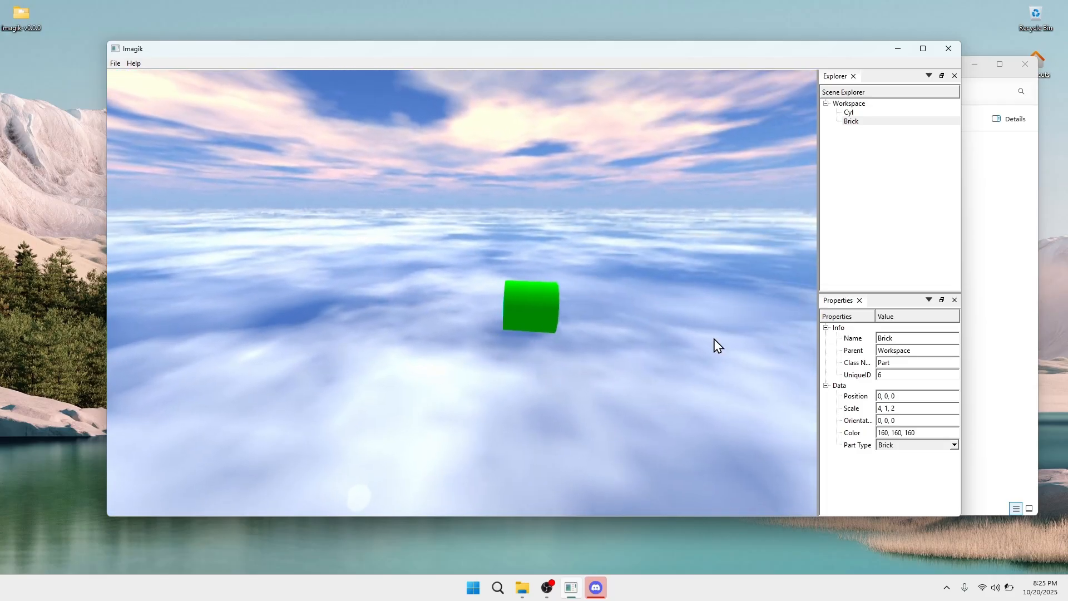
Place the brick at position 5, 0, 0, discarding a trial 90° orientation
left_click(881, 397)
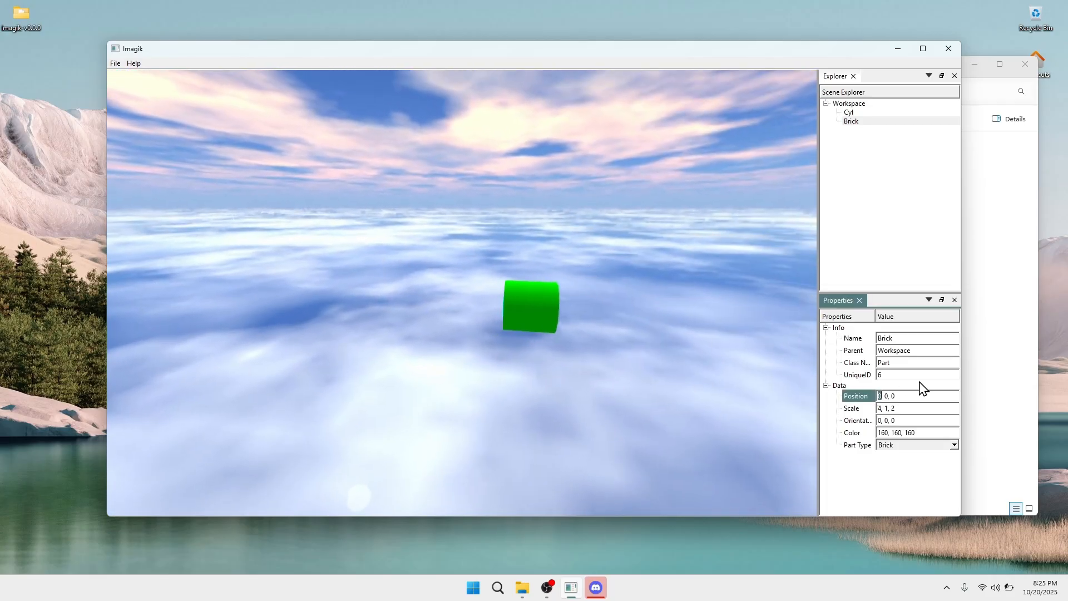
type("5")
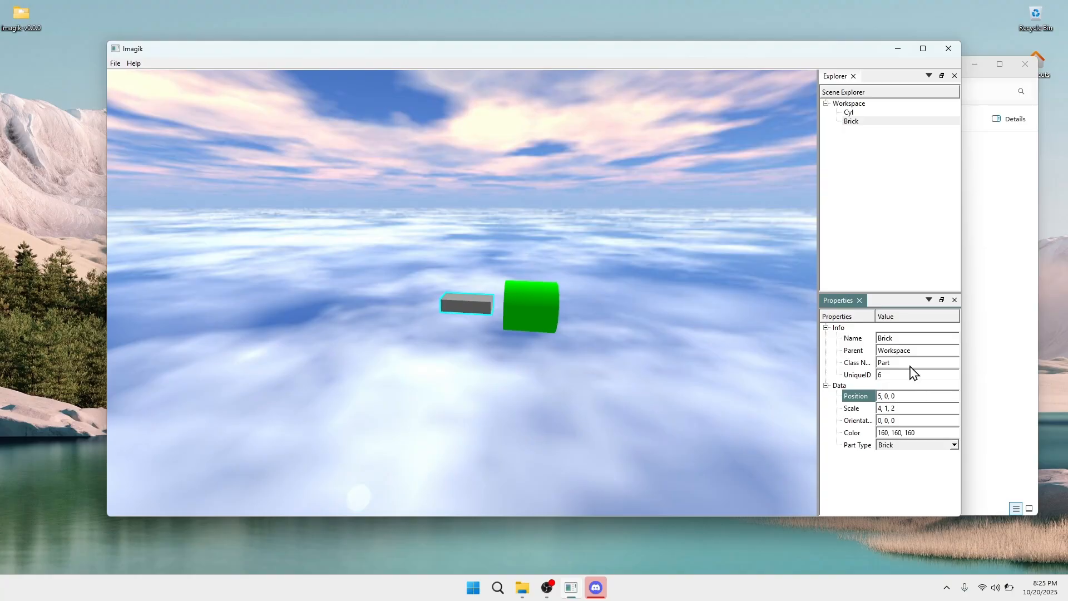
right_click_drag(496, 329, 364, 266)
key("w")
left_click(930, 418)
type("90")
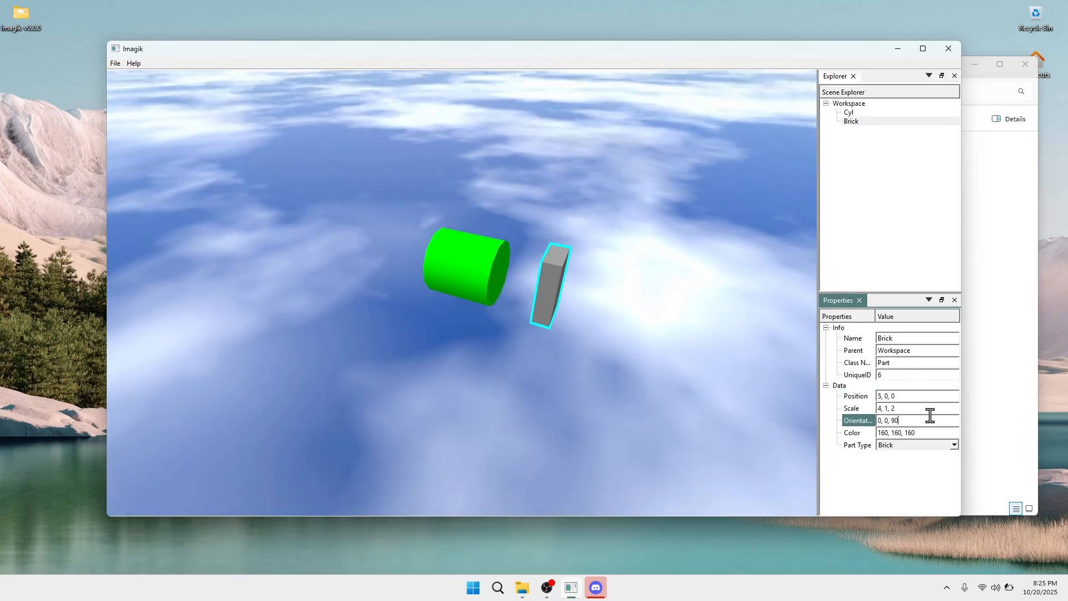
key("BackSpace")
key("BackSpace")
key("Tab")
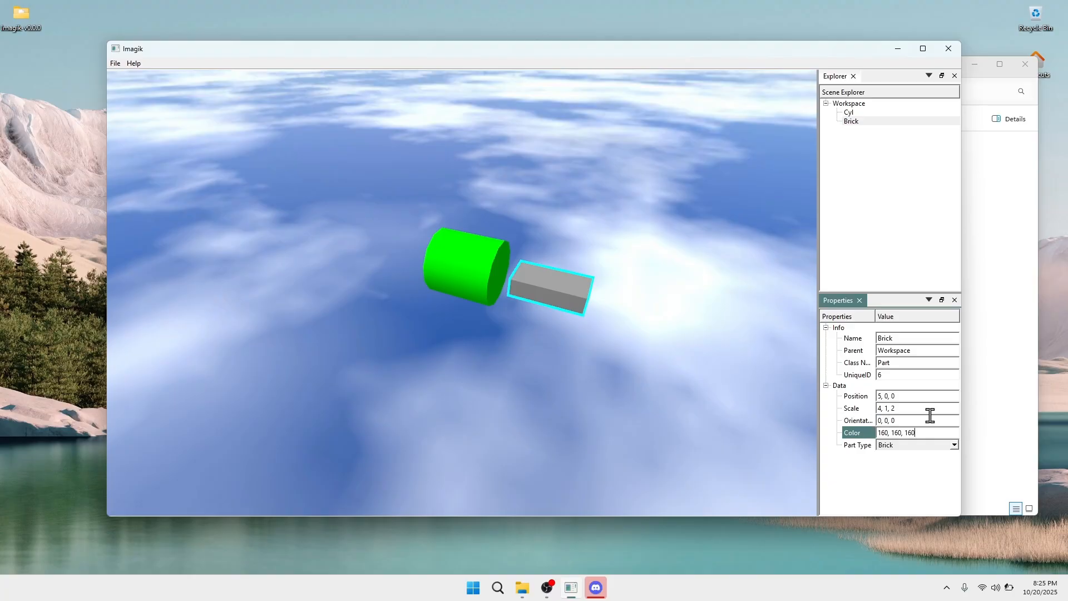
Rotate the brick to orientation 0, 90, 0
left_click(889, 418)
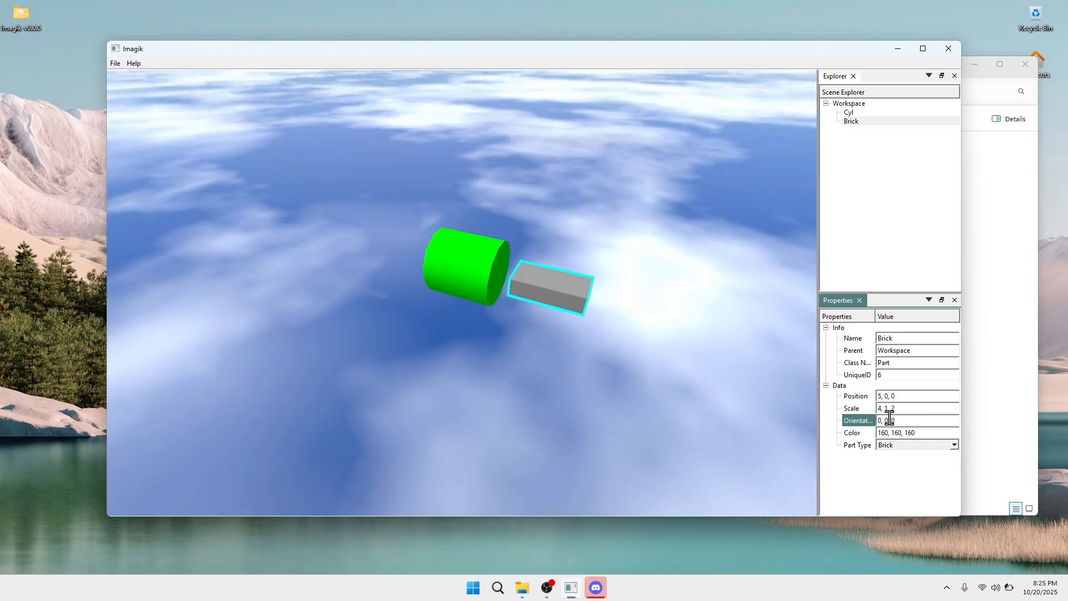
left_click(1028, 419)
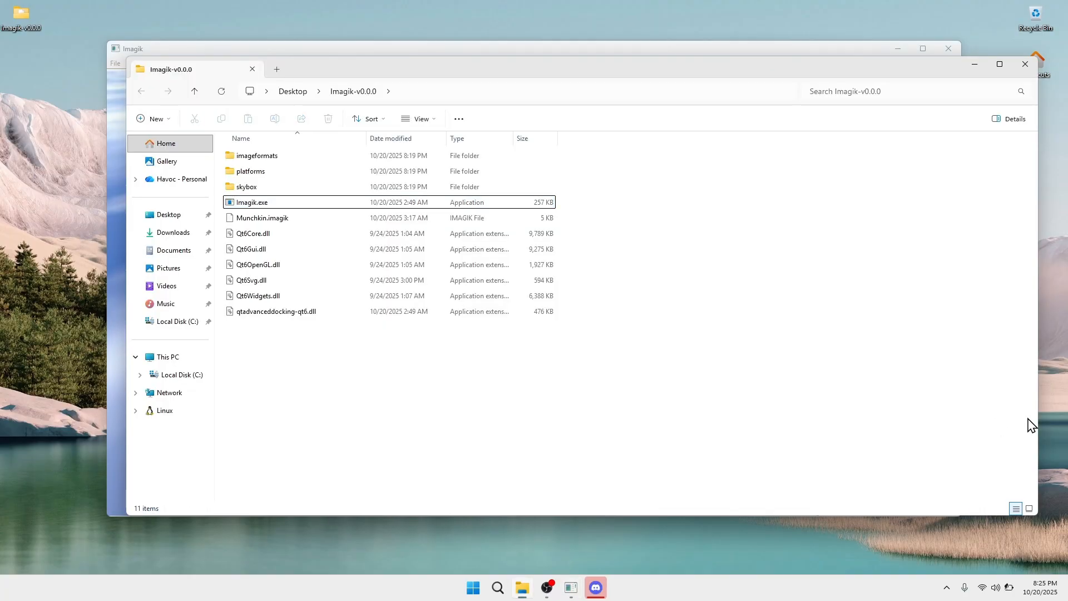
left_click(974, 68)
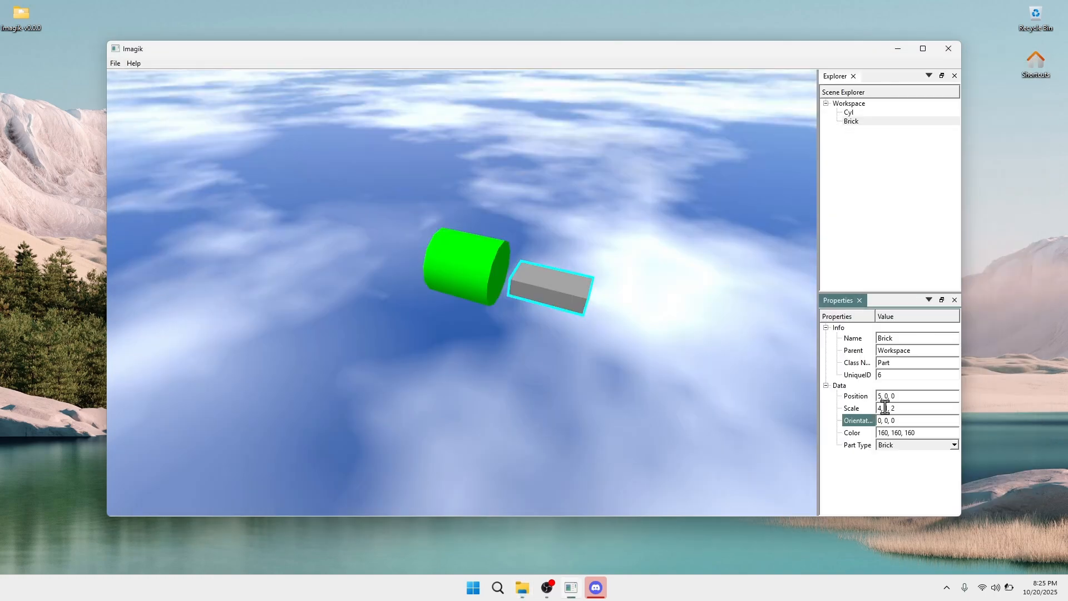
type("9")
right_click_drag(672, 332, 557, 306)
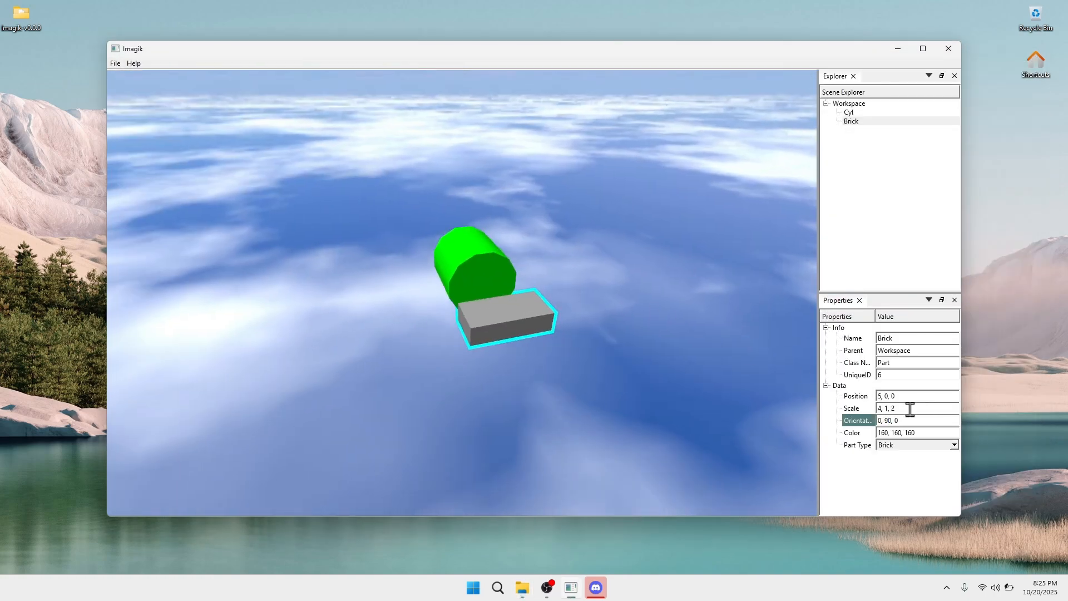
Move the brick to position 10, 0, 0
left_click(881, 396)
key("BackSpace")
type("10")
key("Return")
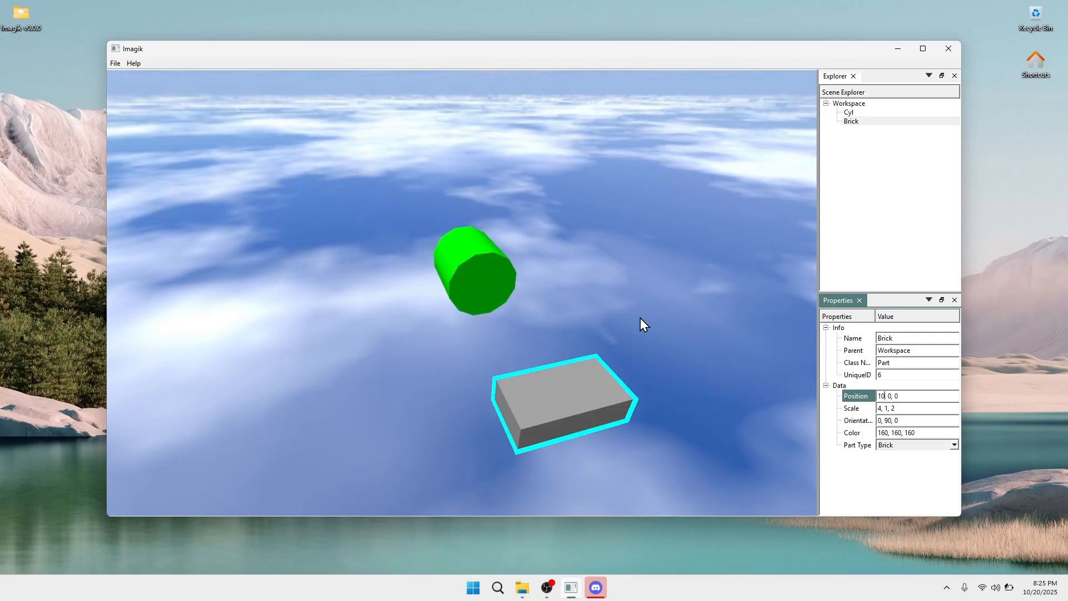
right_click_drag(639, 319, 502, 299)
Change the brick's scale width from 4 to 70
key("d")
key("w")
key("d")
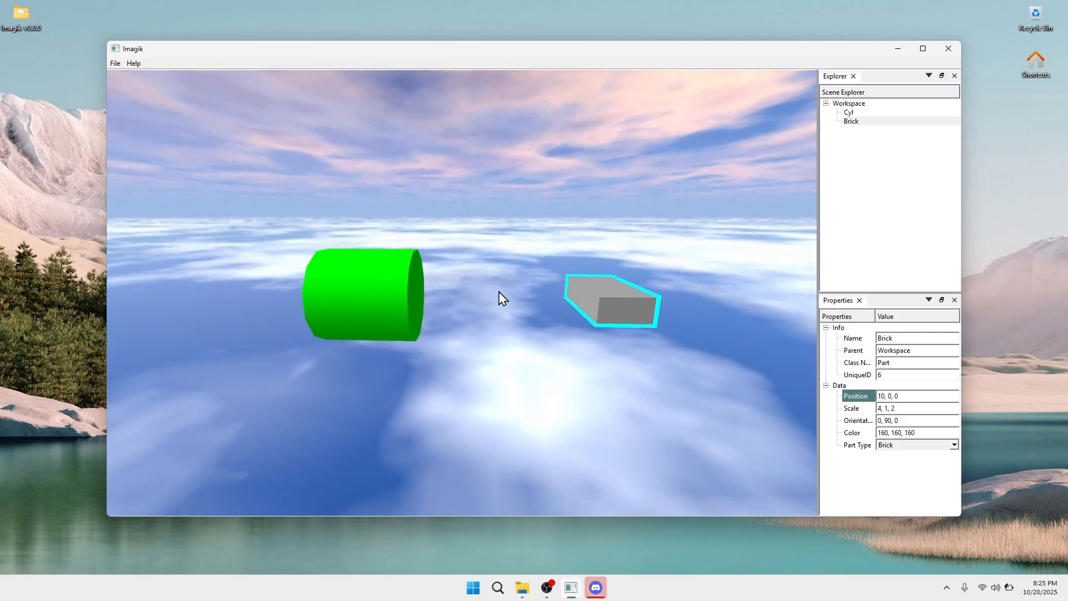
key("d")
right_click_drag(367, 285, 319, 312)
left_click(887, 409)
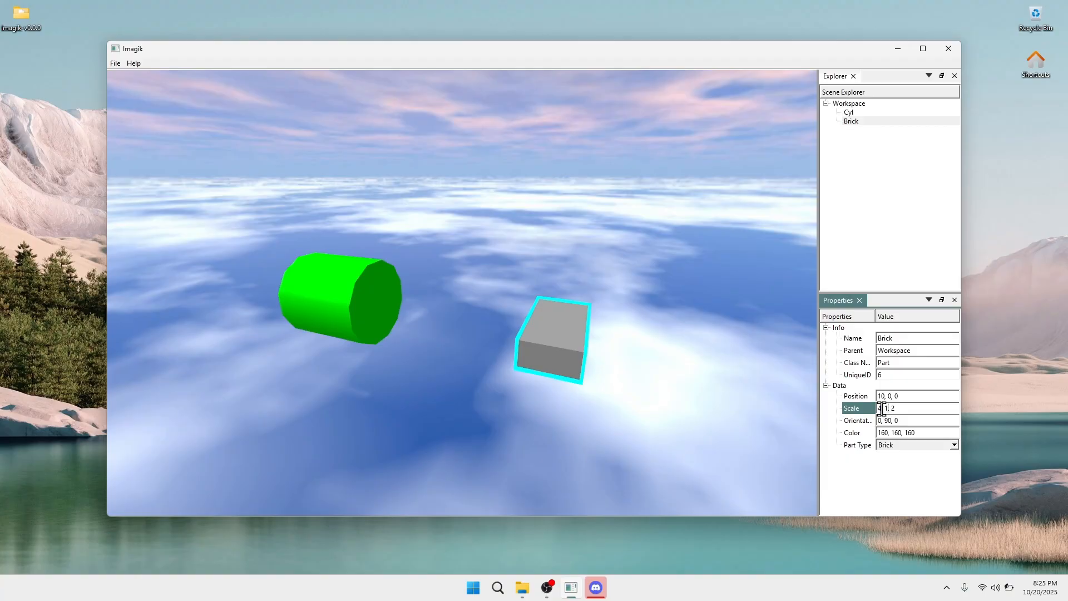
key("BackSpace")
type("70")
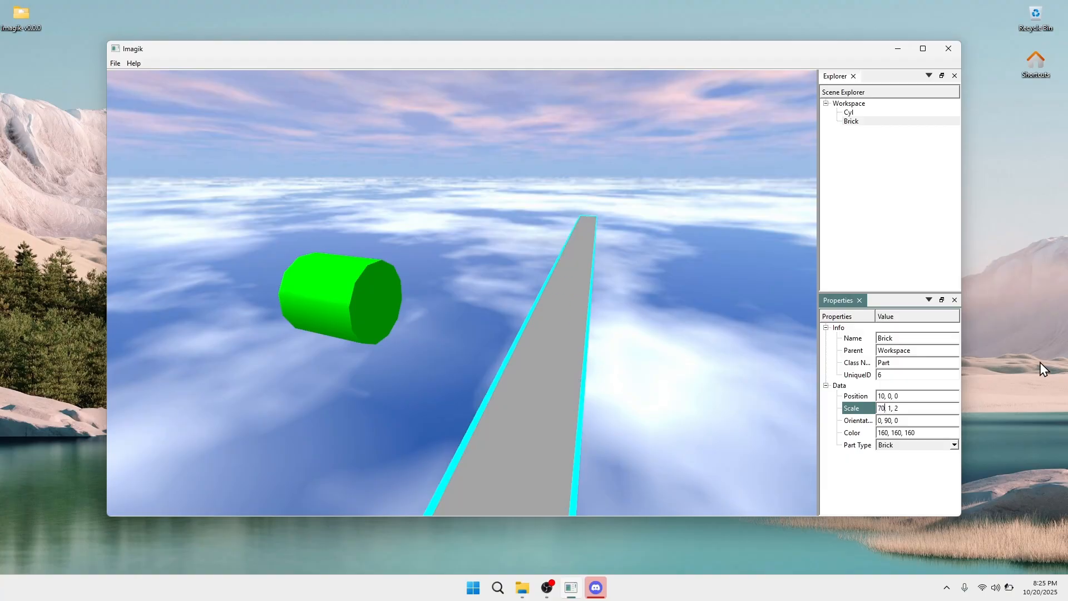
right_click_drag(500, 295, 435, 309)
scroll(435, 309, "down", 8)
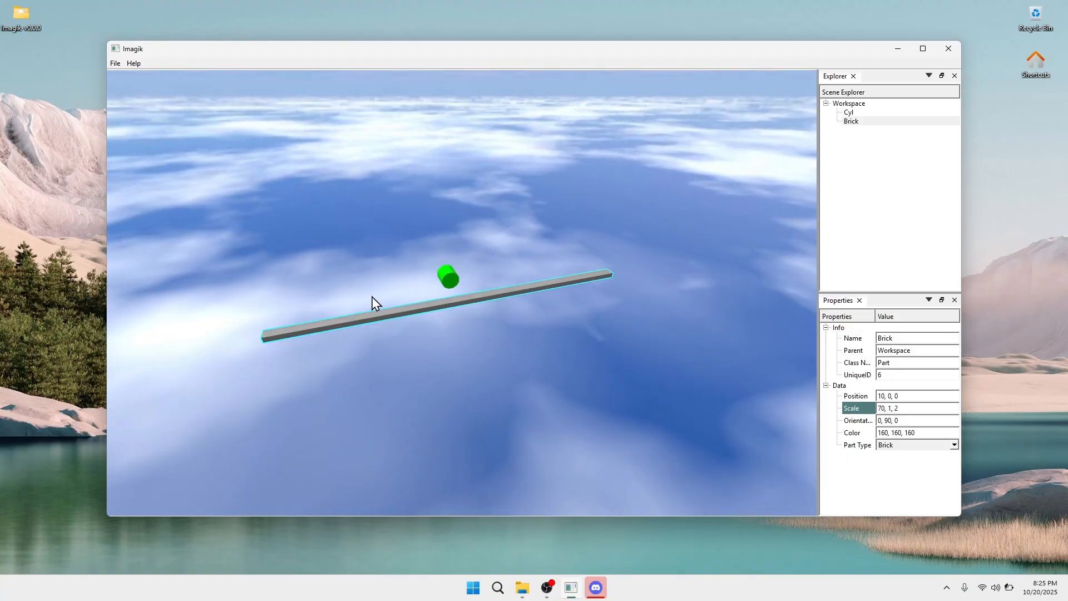
right_click_drag(372, 296, 334, 302)
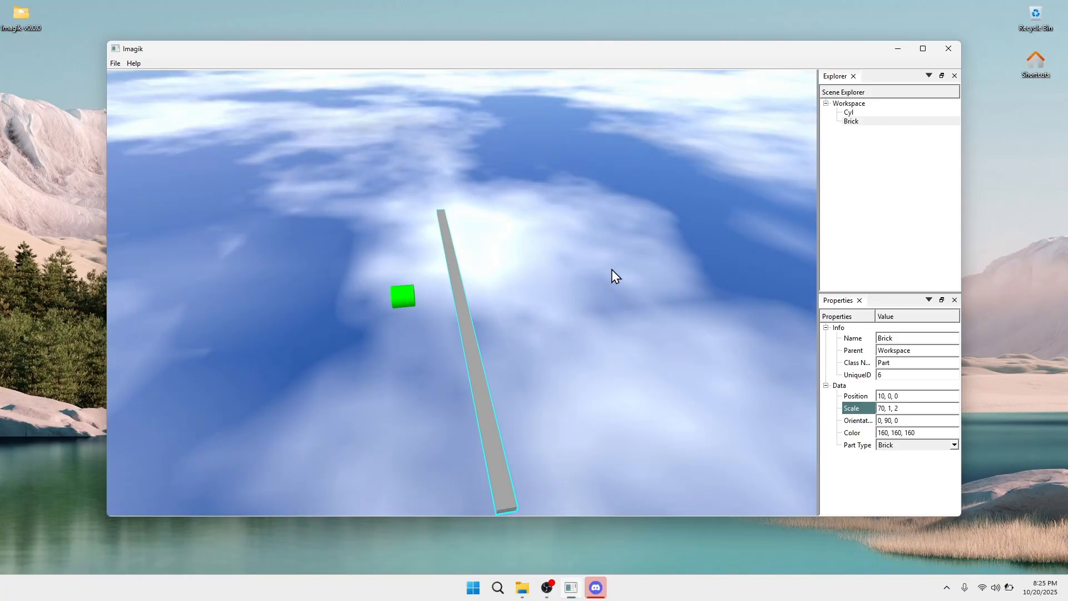
right_click_drag(612, 270, 405, 295)
scroll(600, 272, "up", 5)
scroll(291, 267, "down", 2)
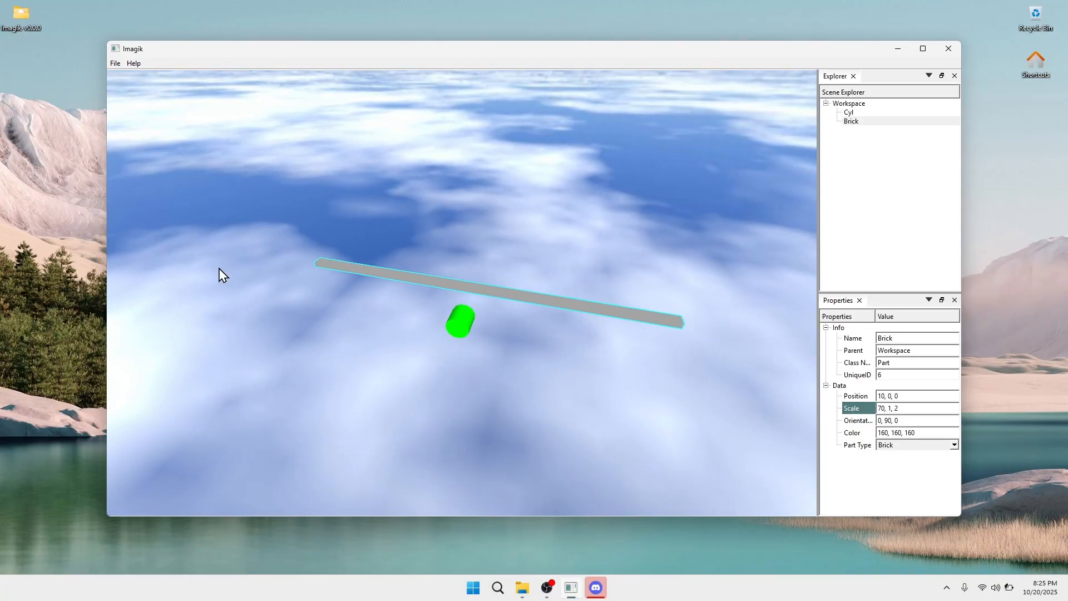
right_click_drag(633, 330, 659, 303)
scroll(633, 330, "up", 4)
scroll(633, 330, "up", 5)
right_click(874, 124)
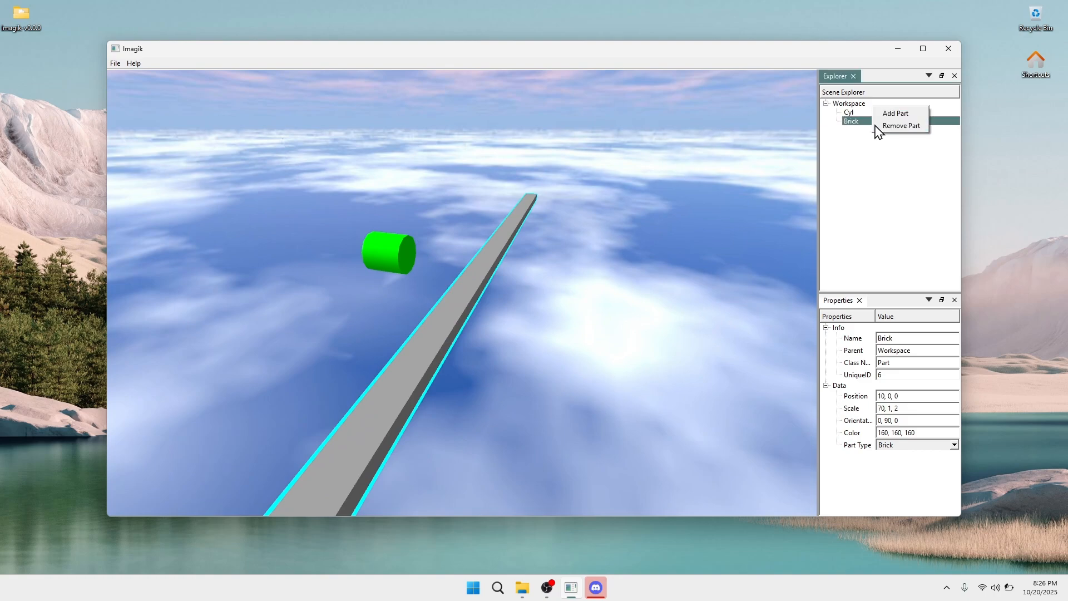
left_click(860, 124)
right_click_drag(657, 244, 708, 233)
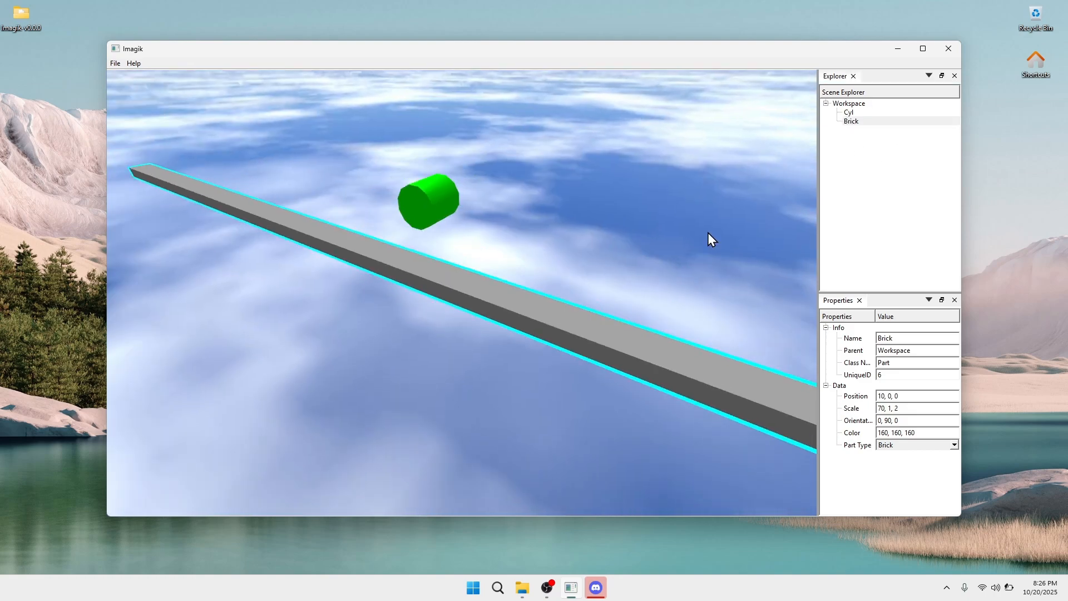
Colour the long brick magenta, 255, 0, 255
double_click(921, 433)
type("255")
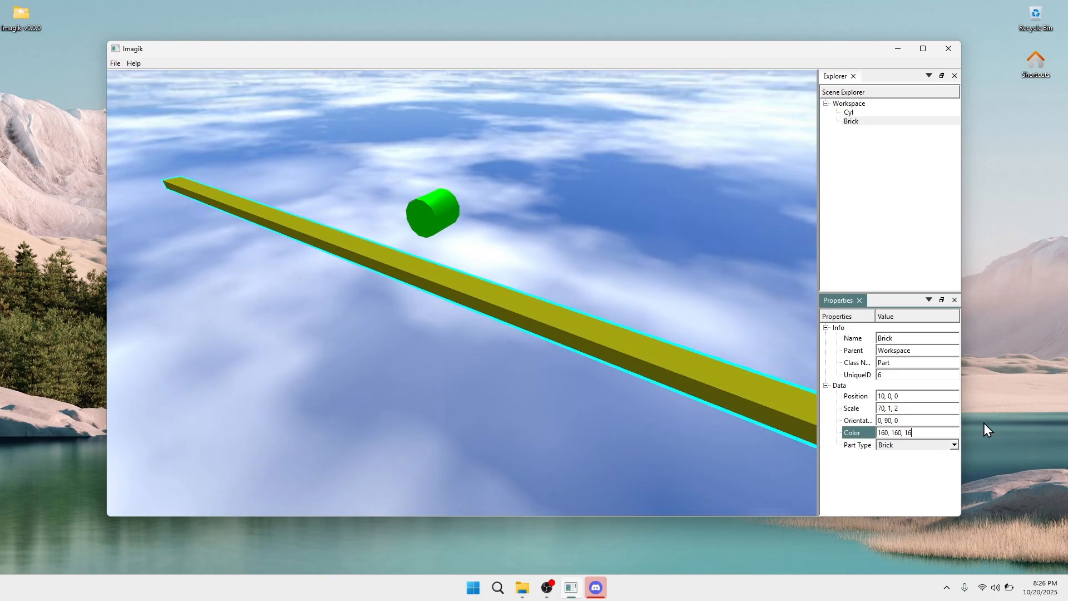
key("Left")
key("Left")
key("Left")
key("Left")
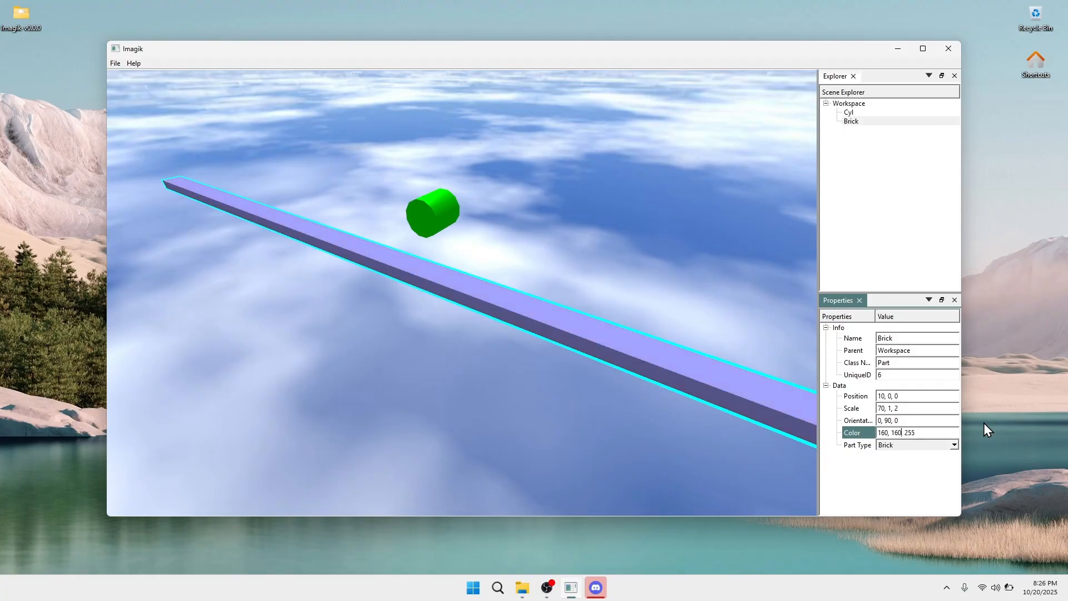
key("BackSpace")
key("BackSpace")
key("Left")
key("Left")
key("BackSpace")
key("BackSpace")
key("BackSpace")
type("255")
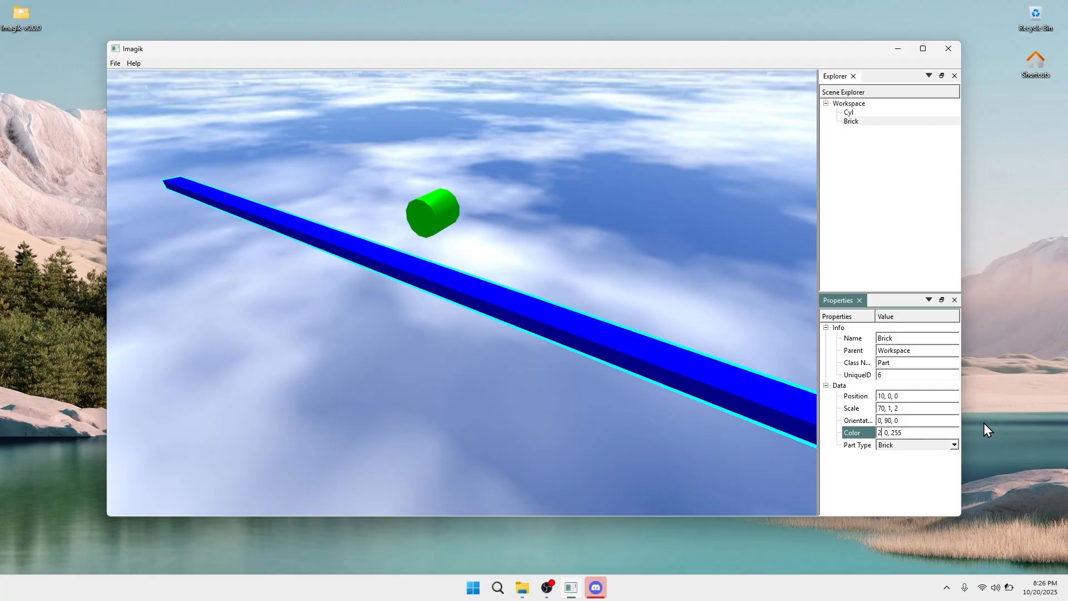
right_click_drag(727, 278, 713, 284)
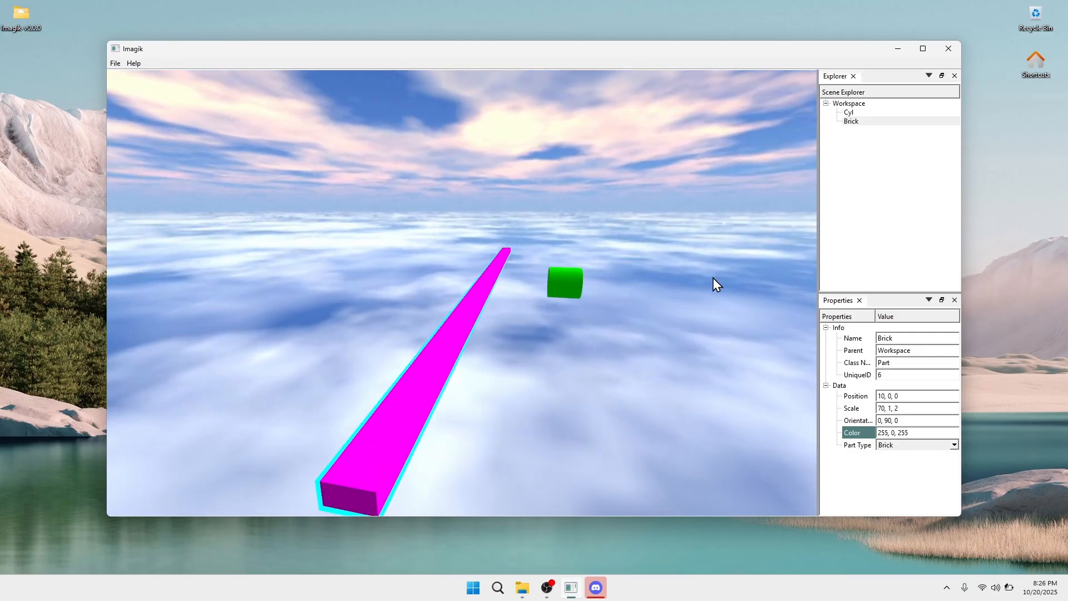
Turn the magenta brick into a cylinder rod with scale 70, 2, 2
left_click(912, 444)
left_click(907, 472)
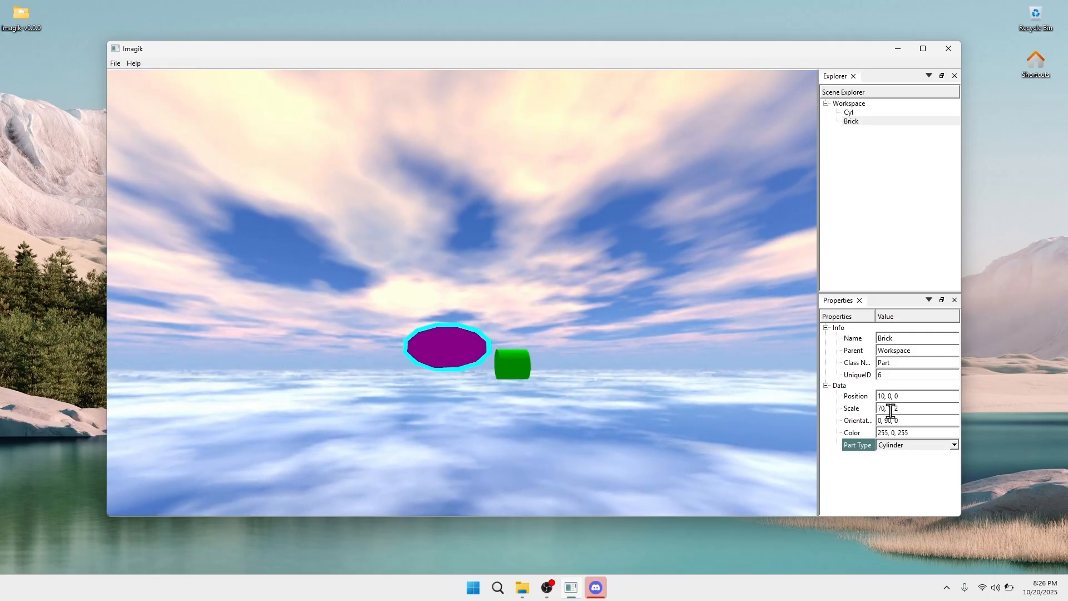
double_click(892, 407)
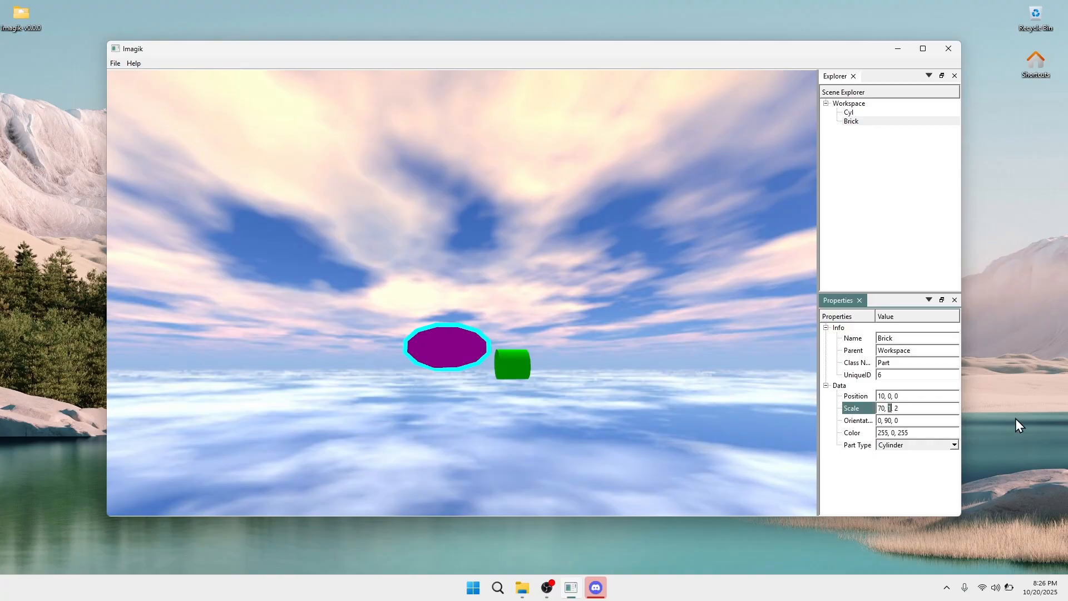
type("2")
key("Return")
key("d")
right_click_drag(791, 231, 791, 231)
key("w")
key("a")
key("s")
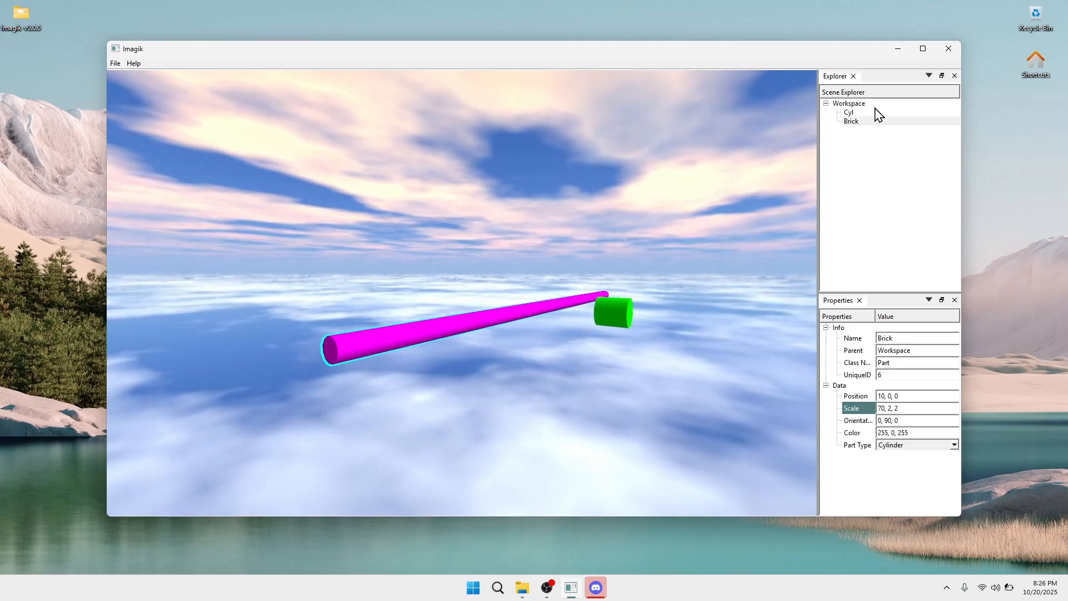
left_click(871, 113)
left_click(954, 444)
Make the green Cyl part a sphere with scale 8, 8, 8
left_click(954, 445)
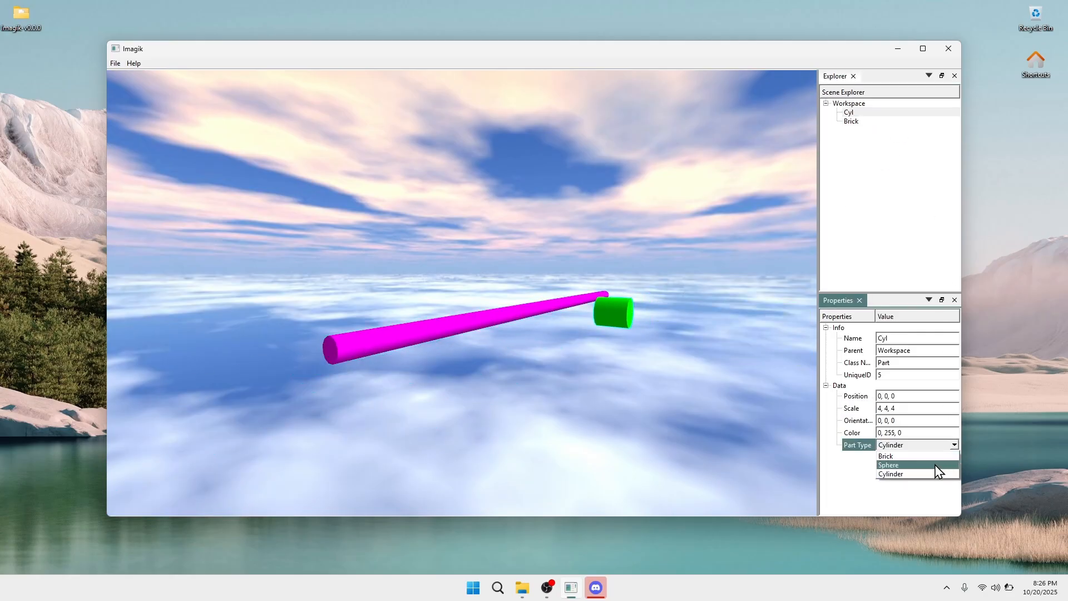
left_click(936, 470)
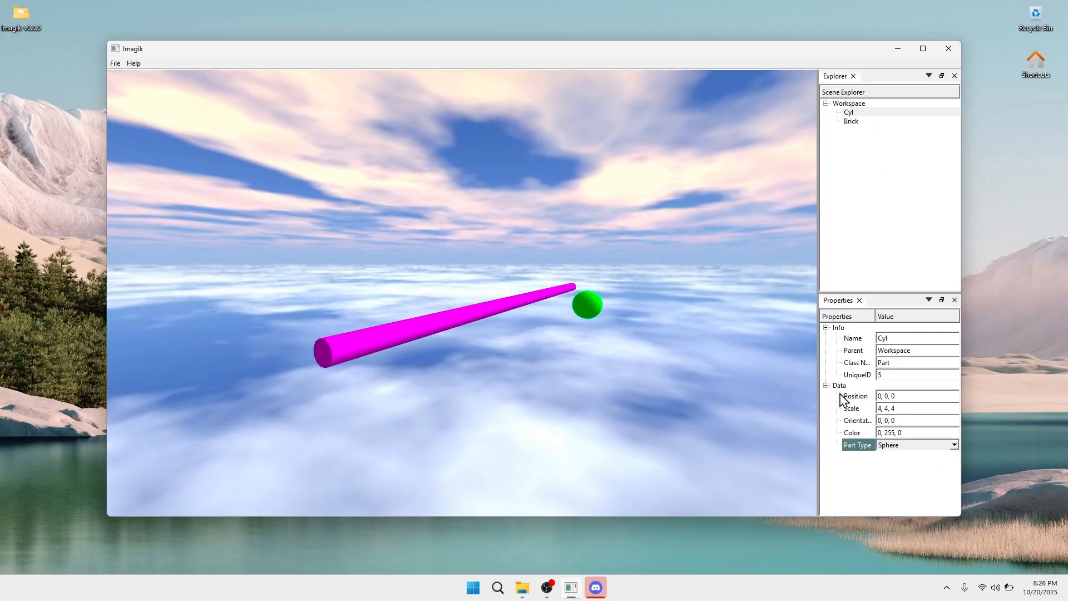
left_click(940, 409)
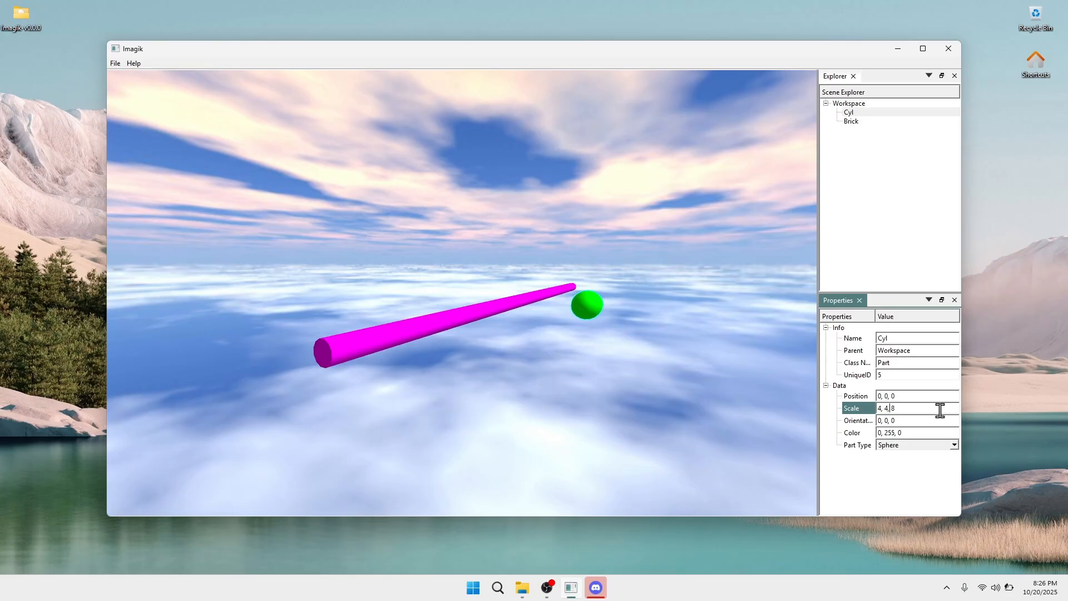
key("Left")
key("BackSpace")
type("8")
key("BackSpace")
type("8")
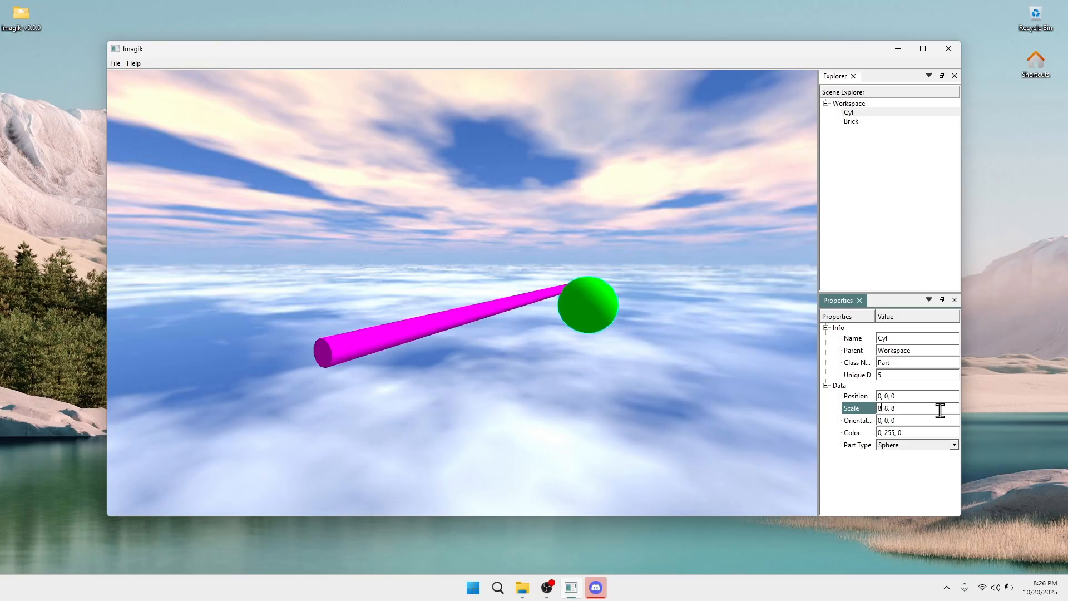
right_click_drag(607, 320, 655, 323)
Rename Cyl to 'Sphere' and the magenta Brick to 'Cylinder'
left_click(864, 213)
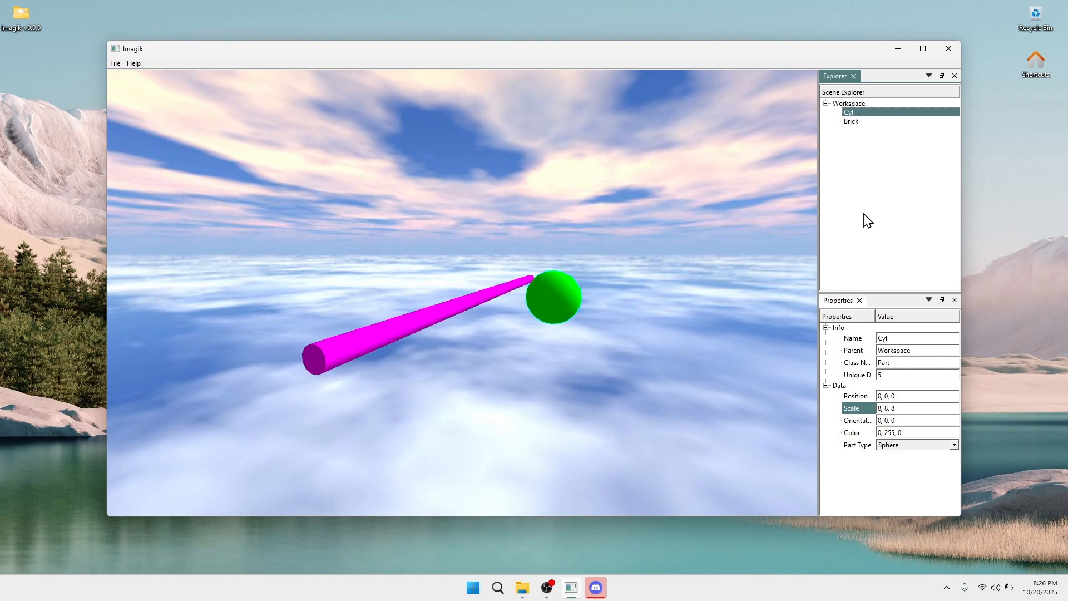
left_click(846, 338)
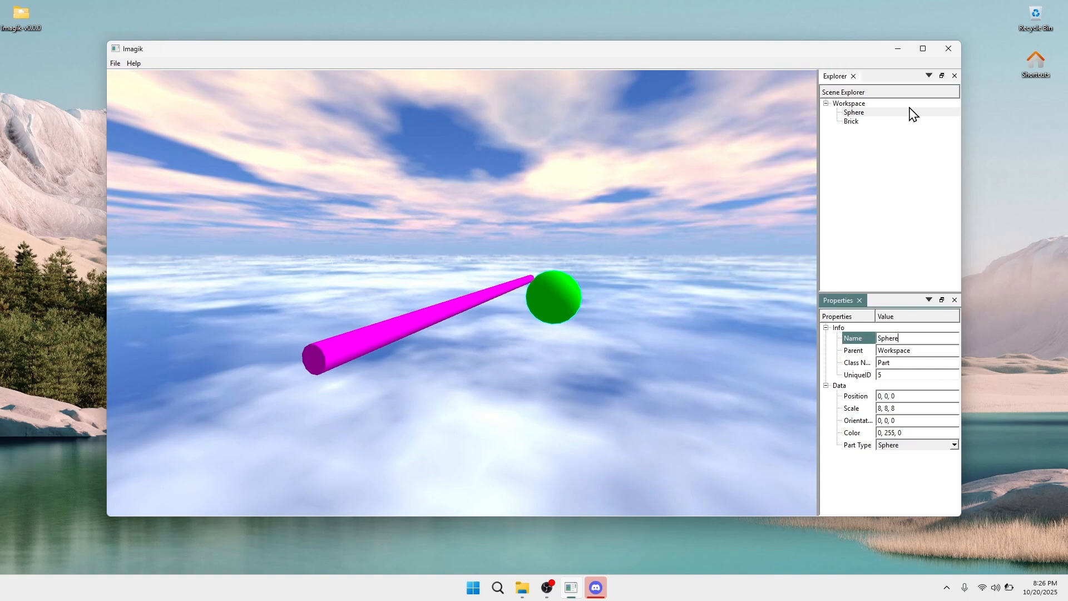
left_click(869, 122)
left_click(843, 338)
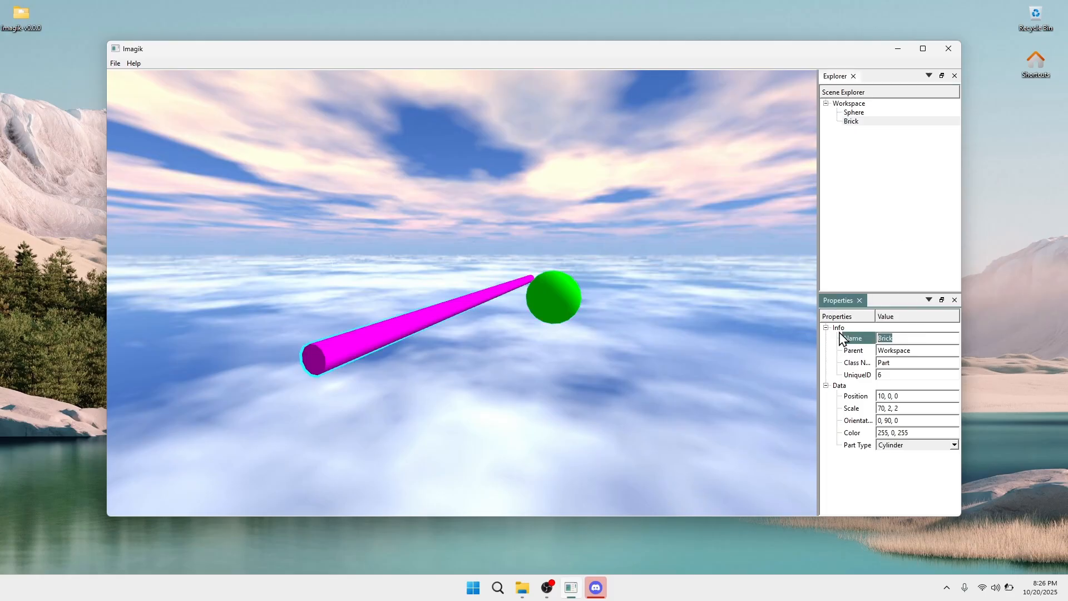
Insert a new grey Brick part into the Workspace and select it
right_click(881, 139)
left_click(899, 132)
mouse_move(698, 175)
right_mouse_down()
mouse_move(743, 181)
mouse_move(713, 184)
mouse_move(698, 161)
mouse_move(673, 160)
mouse_move(690, 181)
right_mouse_up()
key("w")
key("s")
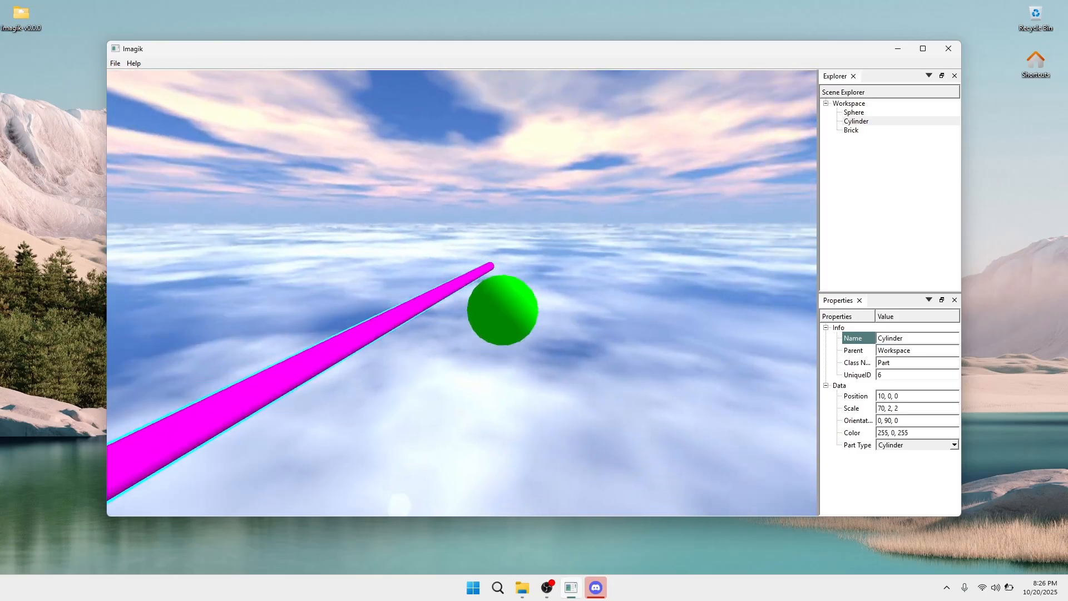
left_click(857, 131)
Place the new brick at -10, 0, 0 and make it a 4, 4, 4 cube
left_click(883, 394)
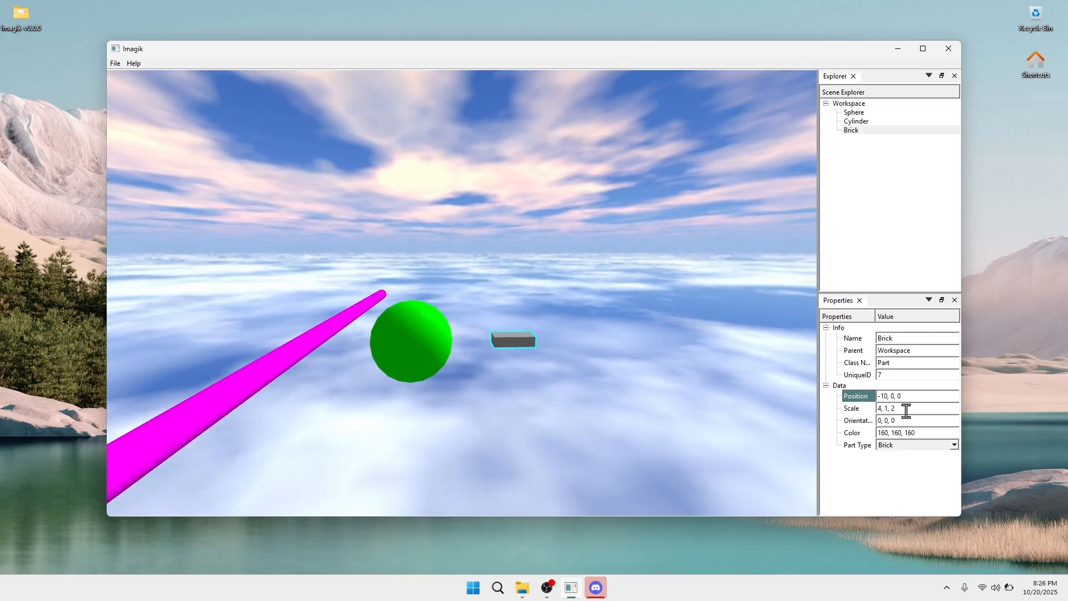
left_click(920, 409)
key("BackSpace")
type("4")
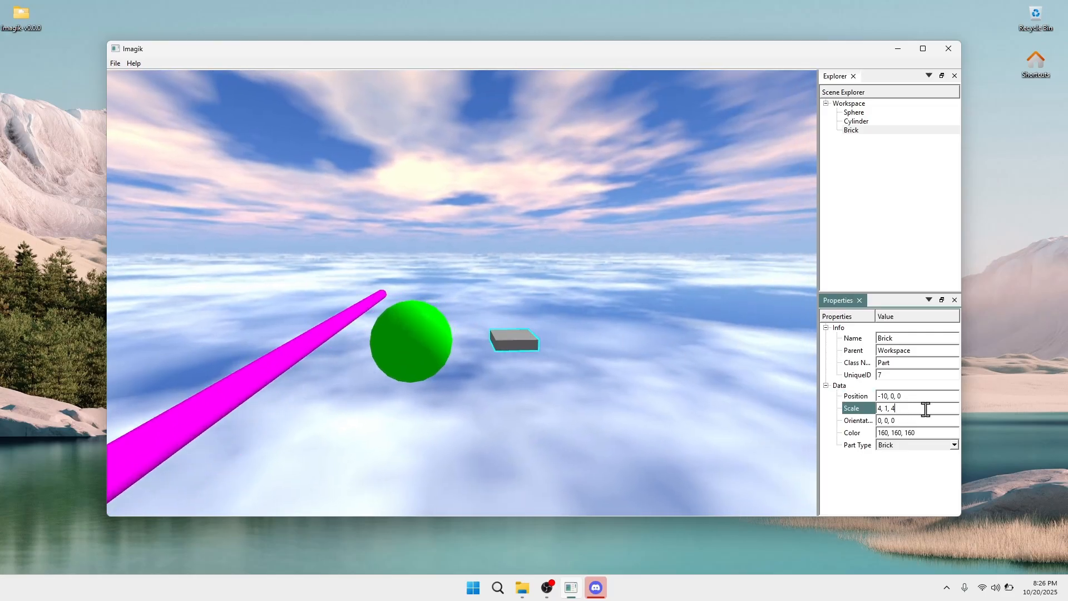
key("BackSpace")
type("4")
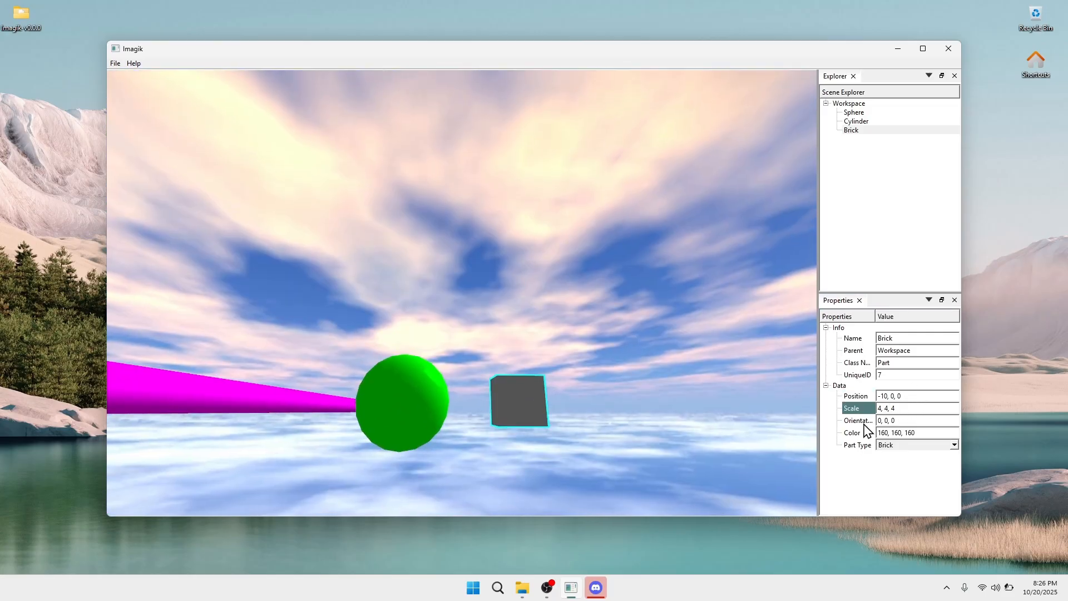
Tilt the cube to orientation 32, 32, 0 beside the sphere and magenta cylinder
left_click(905, 419)
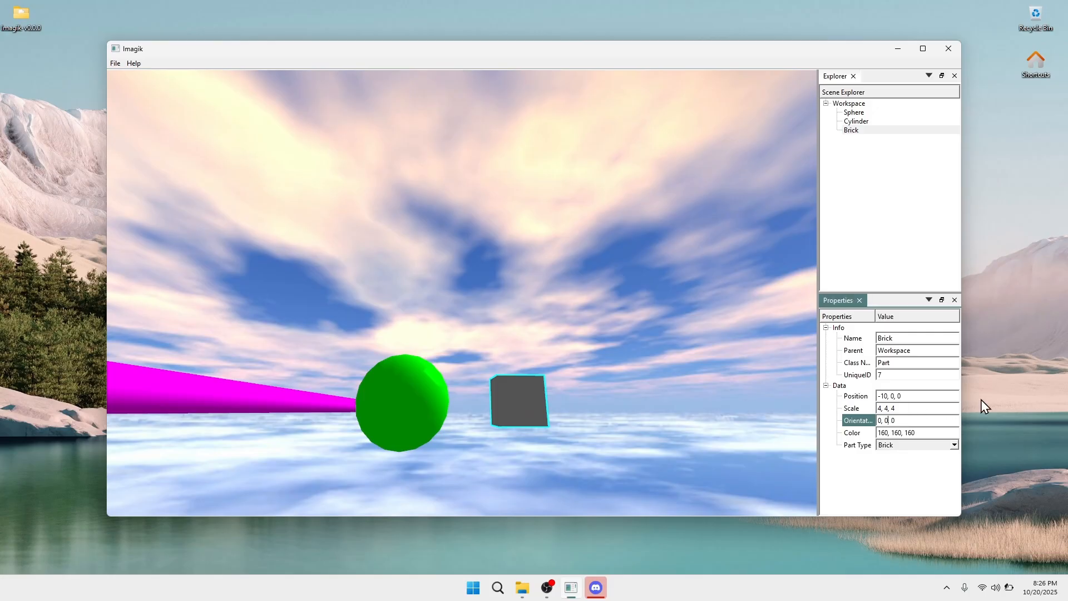
key("BackSpace")
type("32")
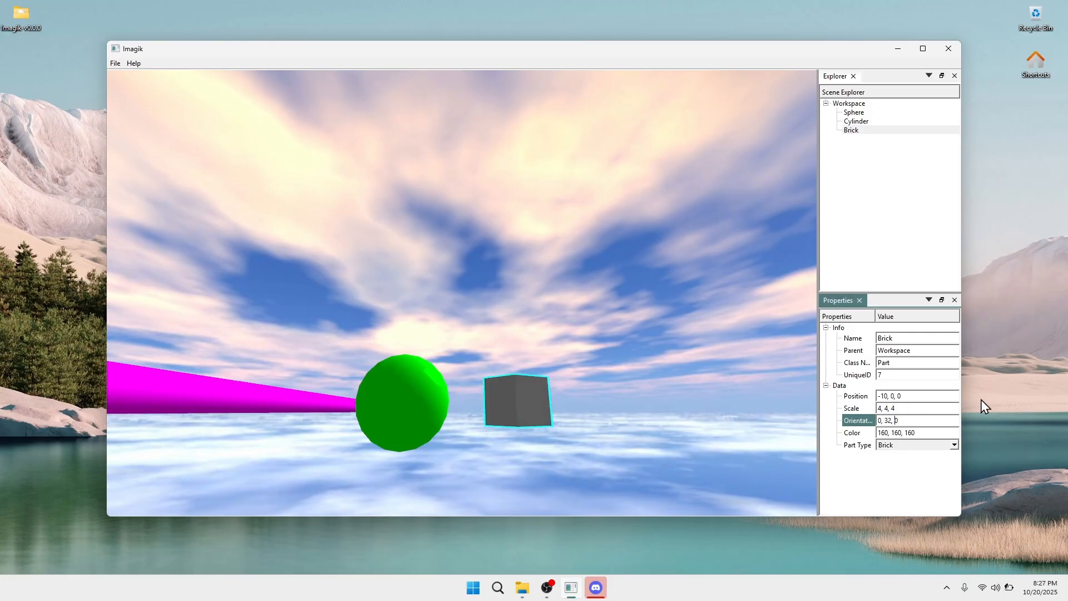
key("Left")
key("Left")
key("Left")
key("BackSpace")
type("32")
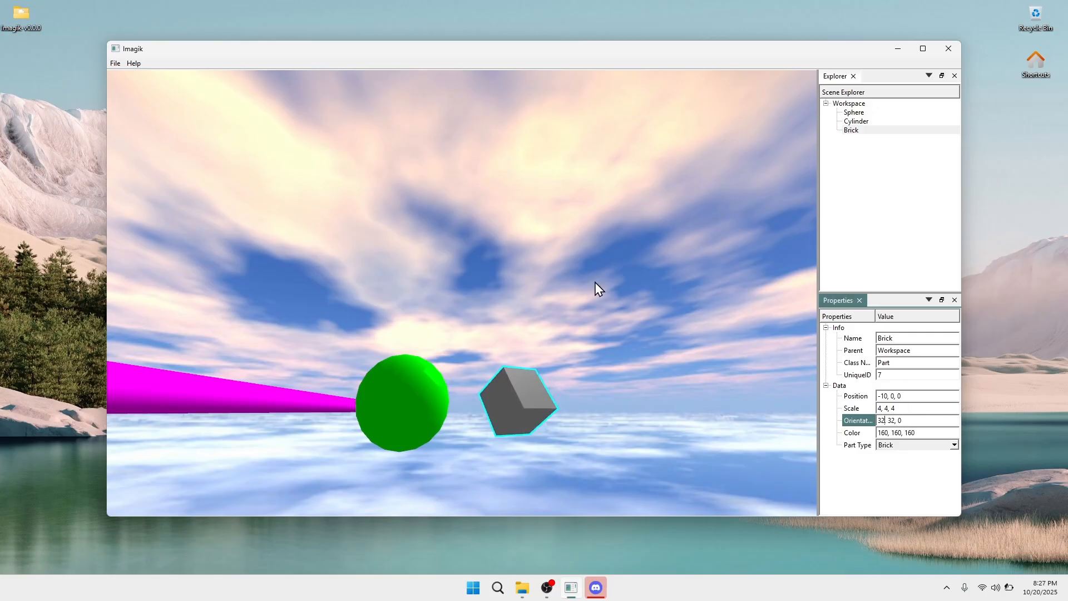
right_click_drag(593, 284, 593, 283)
key("s")
right_click_drag(704, 255, 703, 227)
left_click(904, 210)
key("w")
key("s")
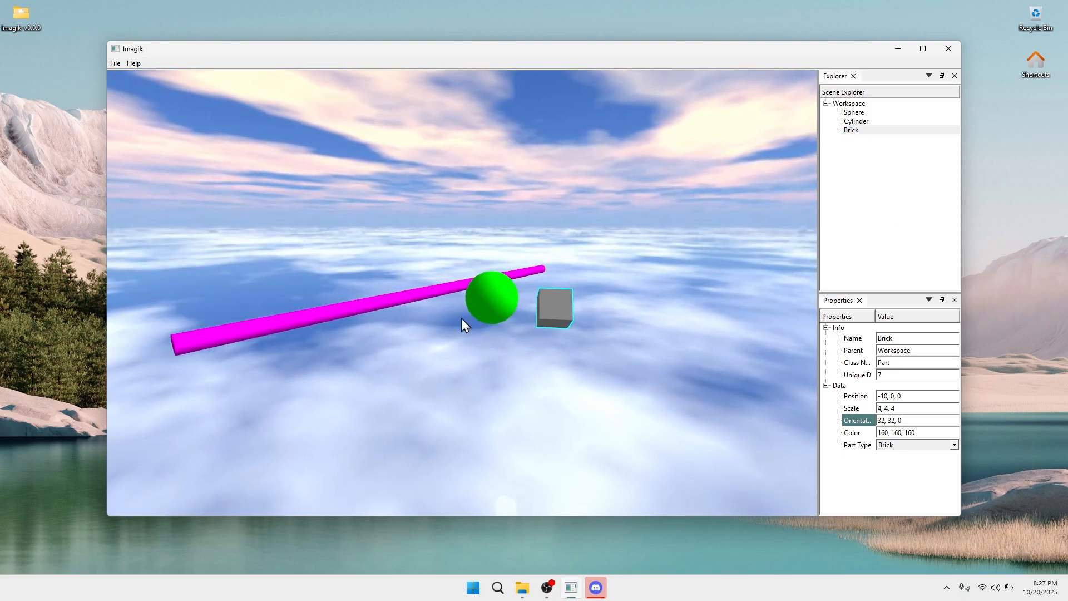
key("a")
right_click_drag(462, 318, 331, 298)
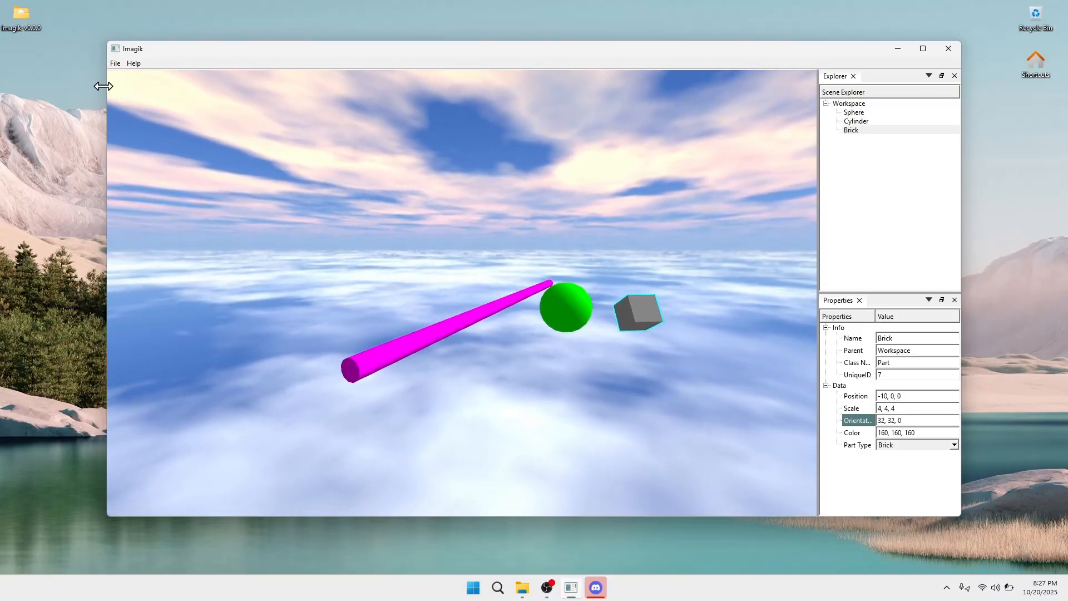
mouse_move(298, 56)
left_mouse_down()
mouse_move(284, 38)
mouse_move(291, 47)
left_mouse_up()
right_click_drag(305, 100, 159, 69)
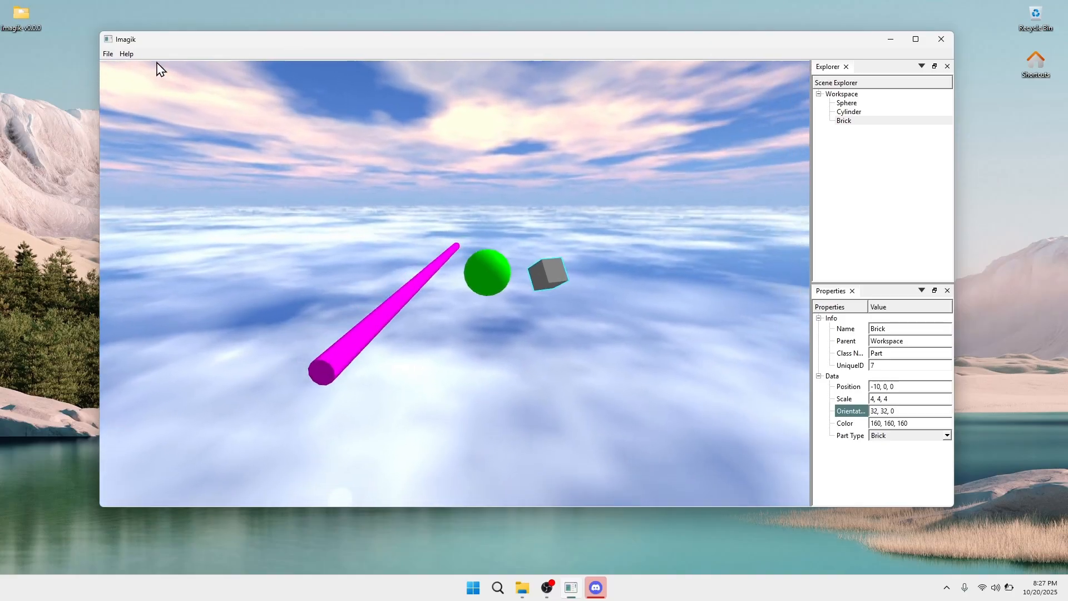
Save the scene as MyBuild.imagik in the Imagik-v0.0.0 folder
left_click(110, 55)
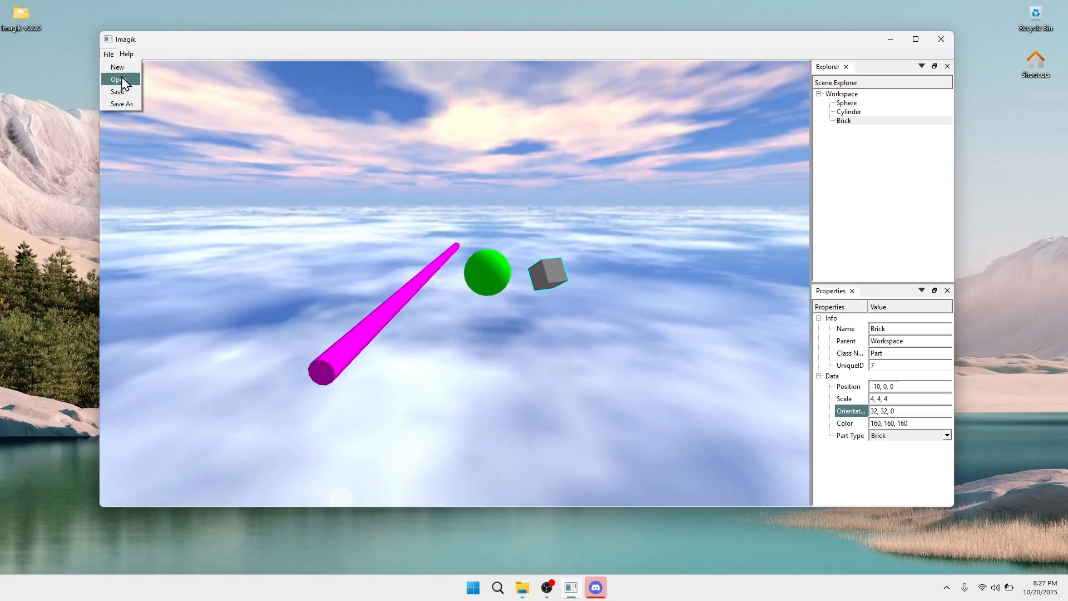
left_click(120, 90)
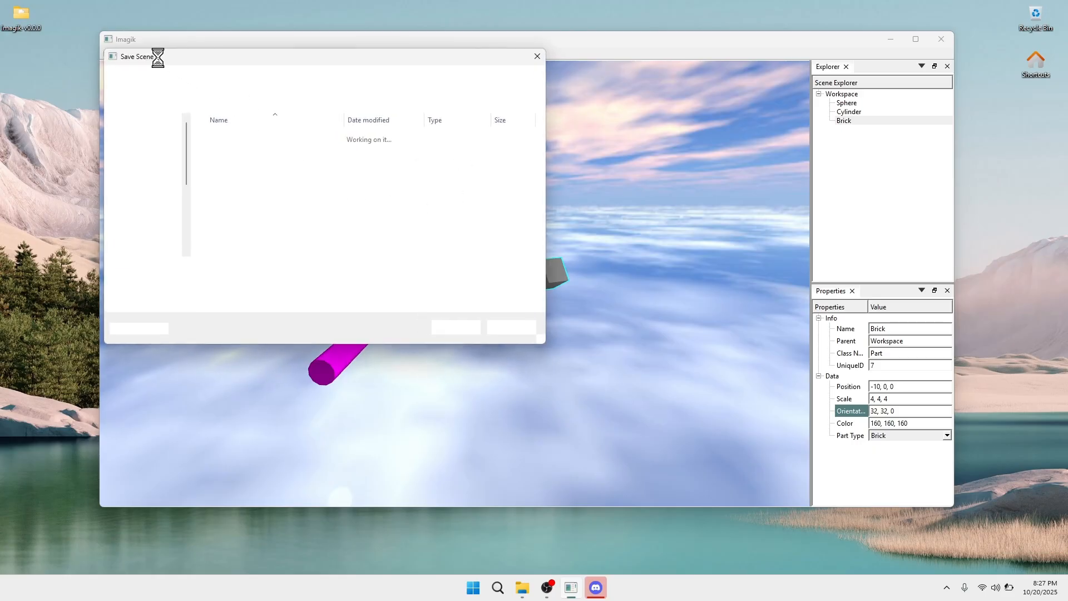
left_click_drag(162, 61, 210, 79)
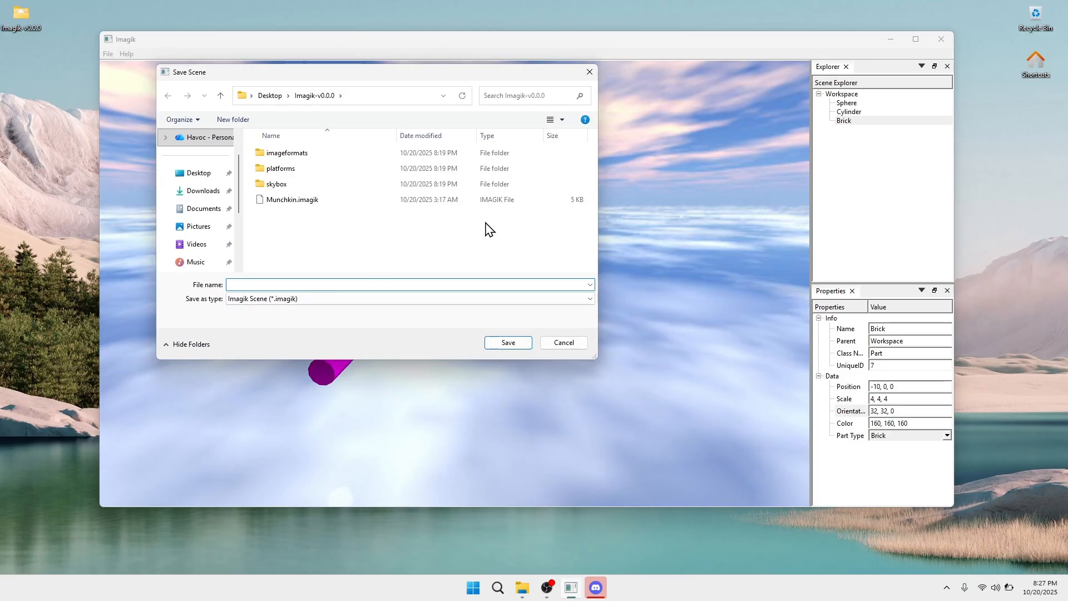
type("MyBuild.imagik")
key("Return")
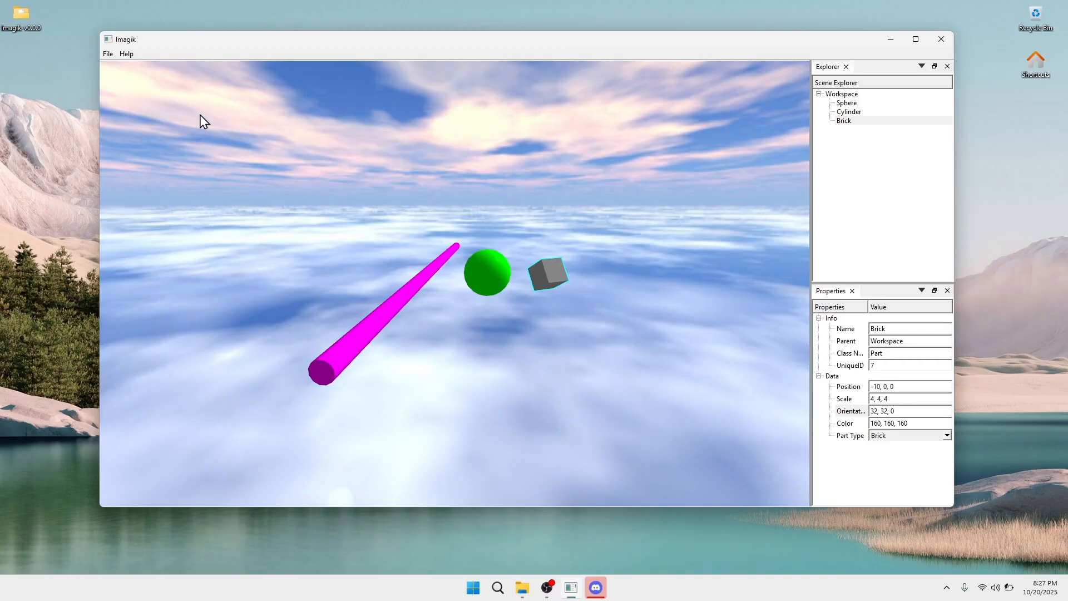
left_click(108, 54)
Reopen MyBuild.imagik from the Open Scene dialog and orbit the view
left_click(131, 80)
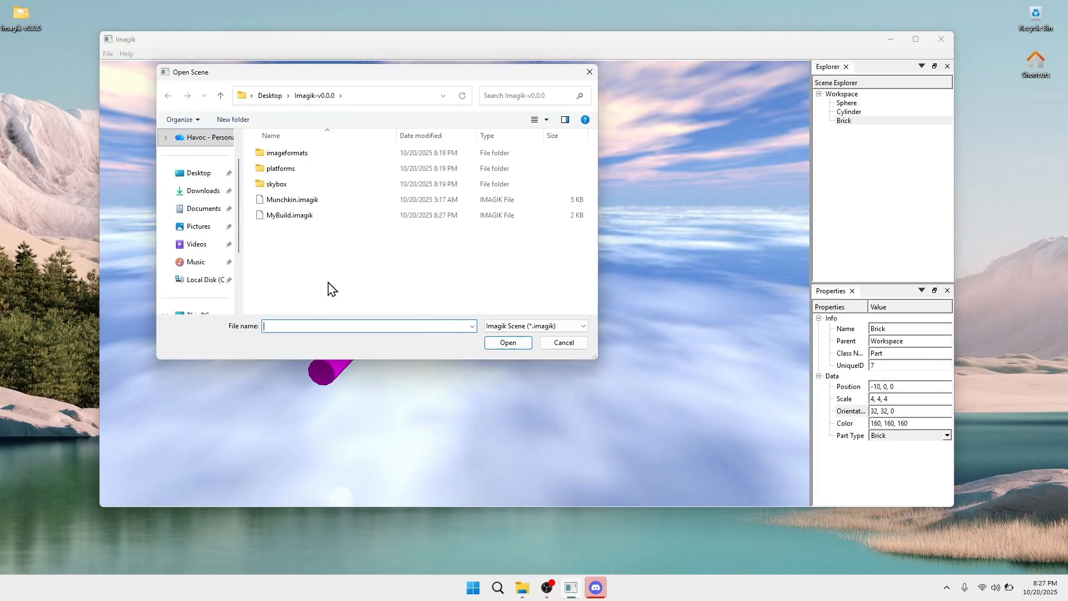
double_click(296, 216)
right_click_drag(493, 269, 631, 251)
Start a new, empty scene and check the empty Workspace
left_click(109, 54)
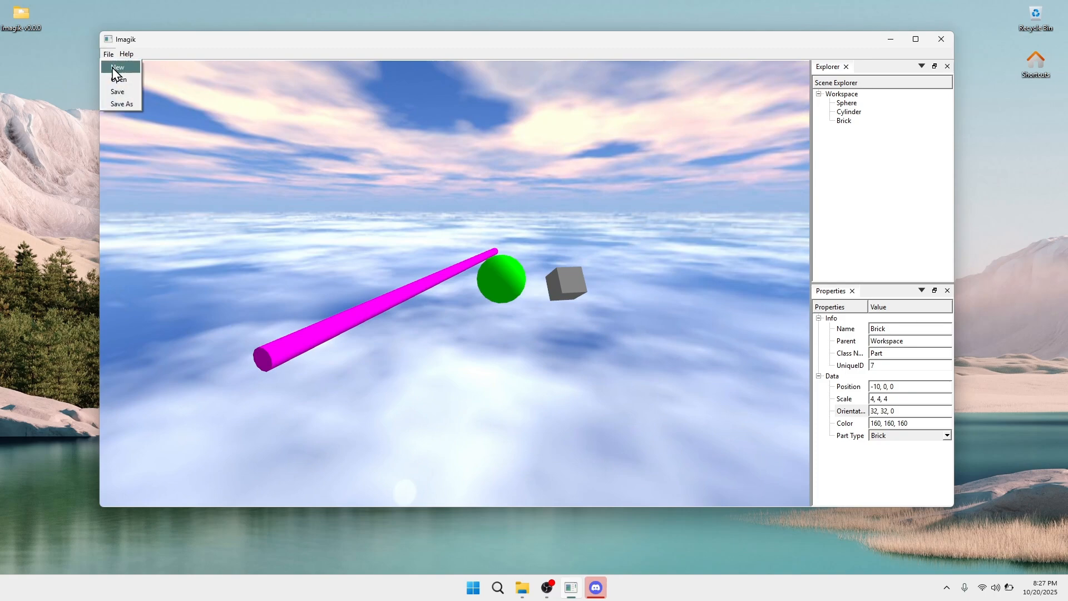
left_click(118, 68)
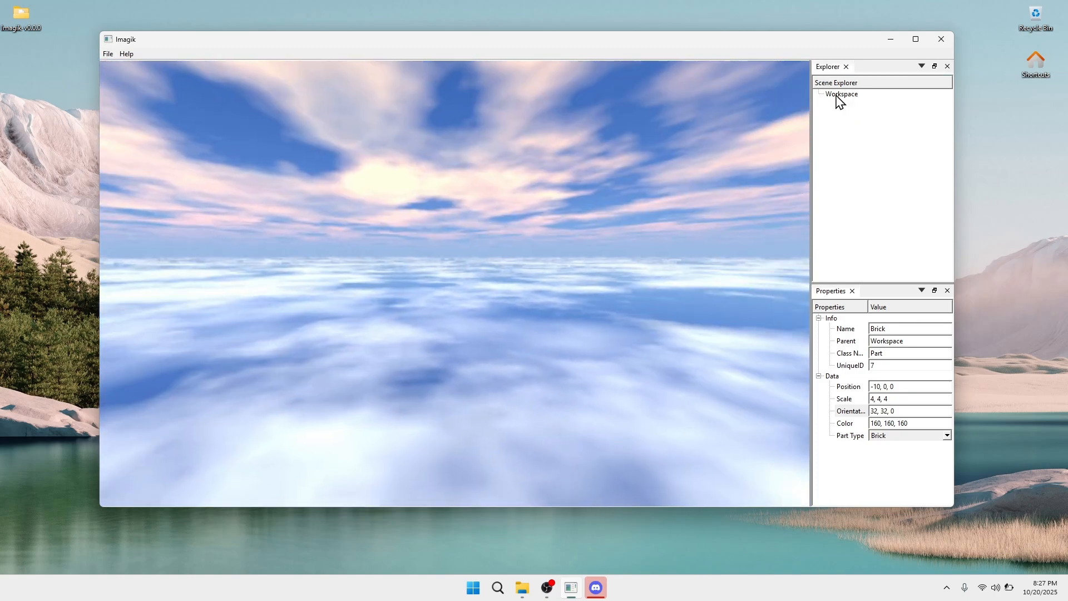
left_click(836, 96)
right_click_drag(479, 92, 434, 144)
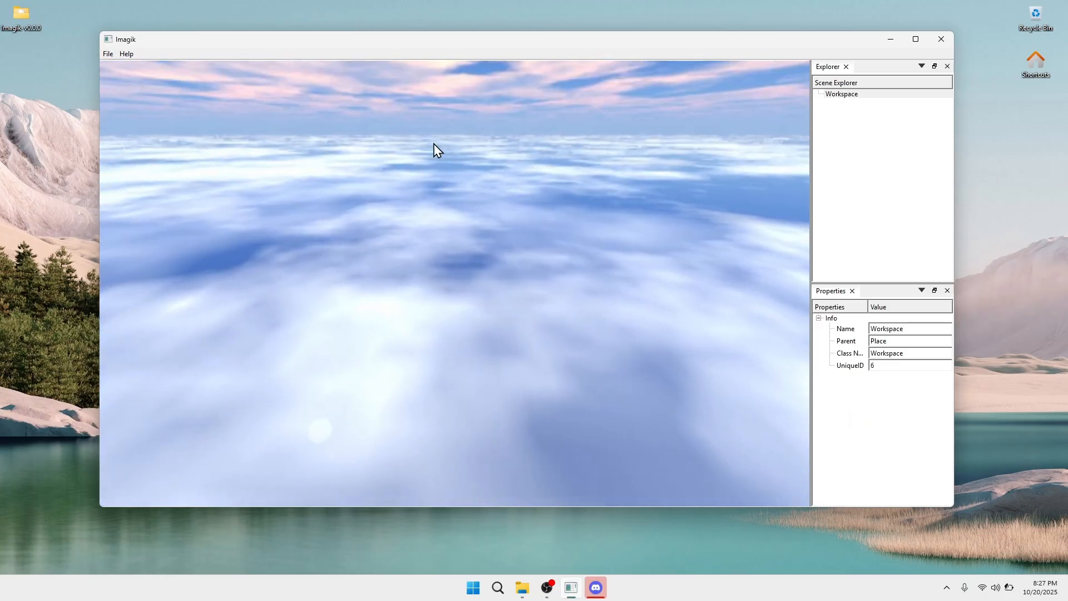
Reload MyBuild.imagik and fly around the returned sphere, magenta cylinder and grey brick
left_click(115, 57)
left_click(119, 79)
double_click(311, 217)
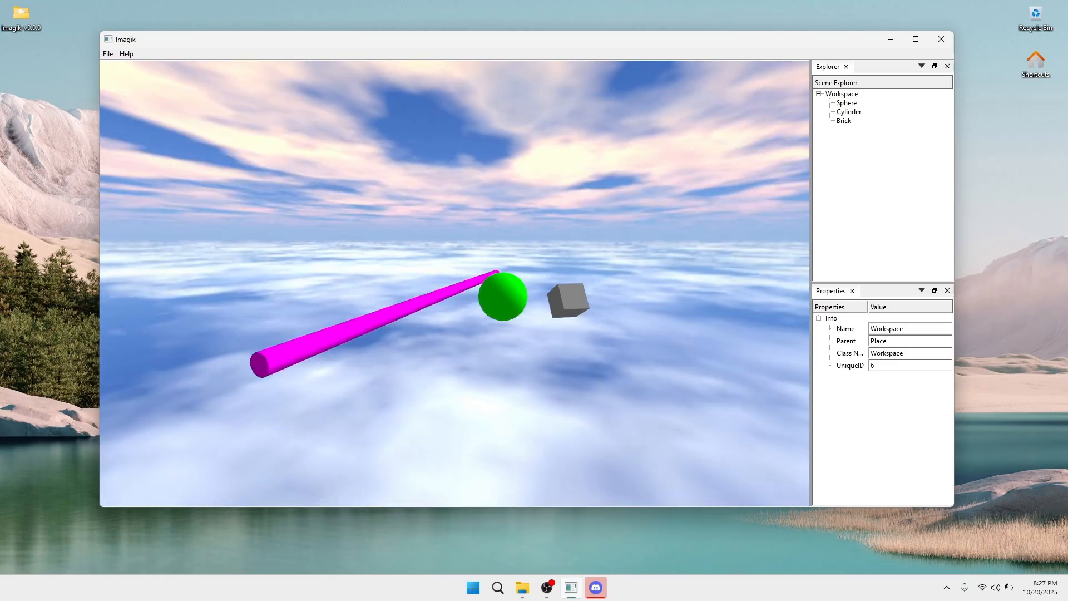
key("d")
right_click_drag(500, 234, 445, 283)
left_click(895, 139)
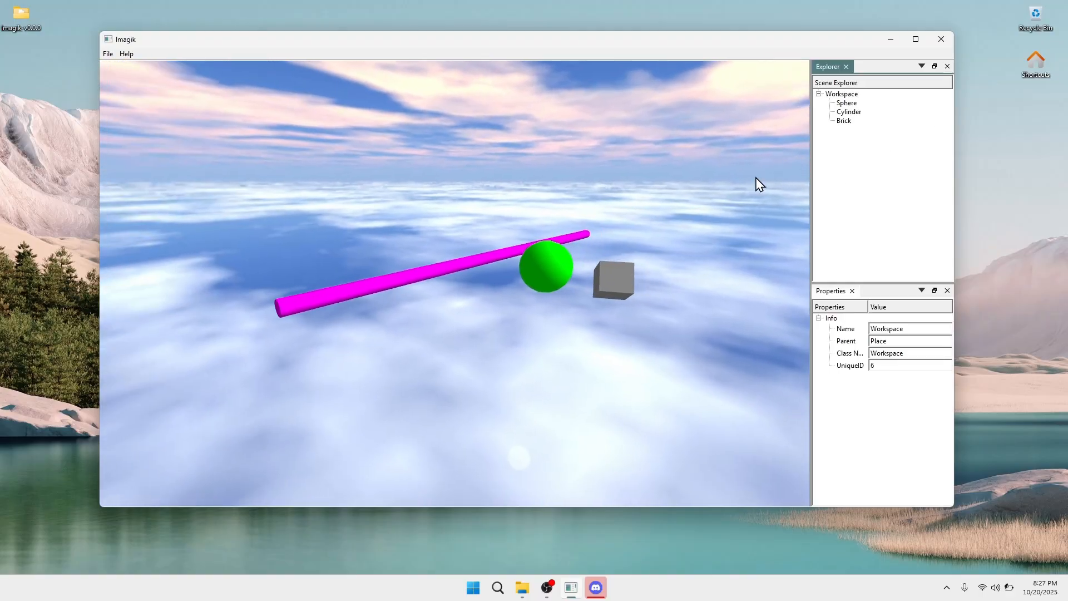
left_click(108, 54)
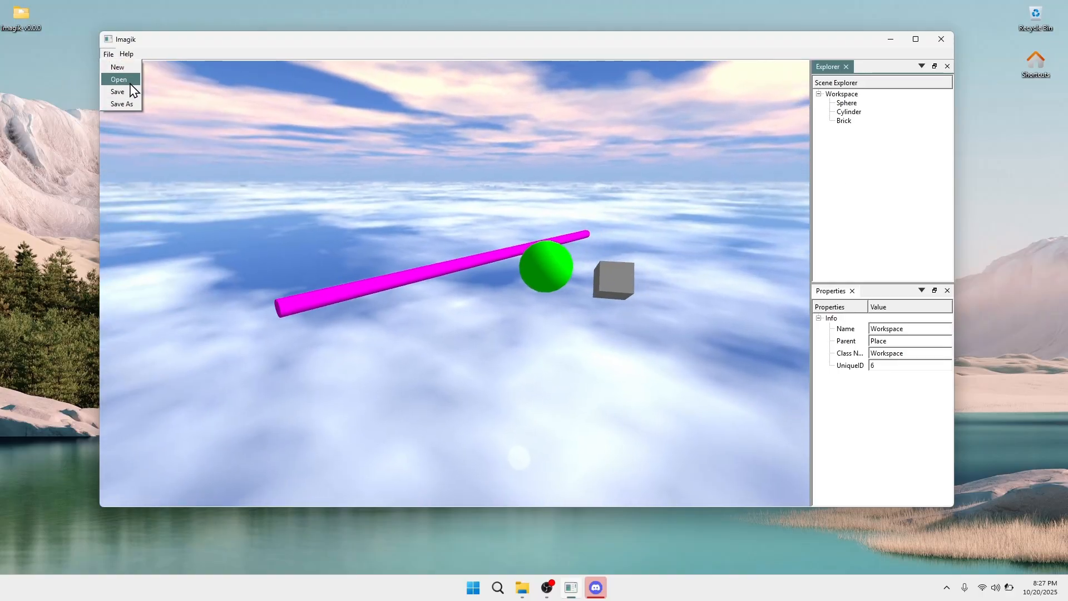
Fly the camera forward, back and around the sphere, cylinder and brick
left_click(121, 104)
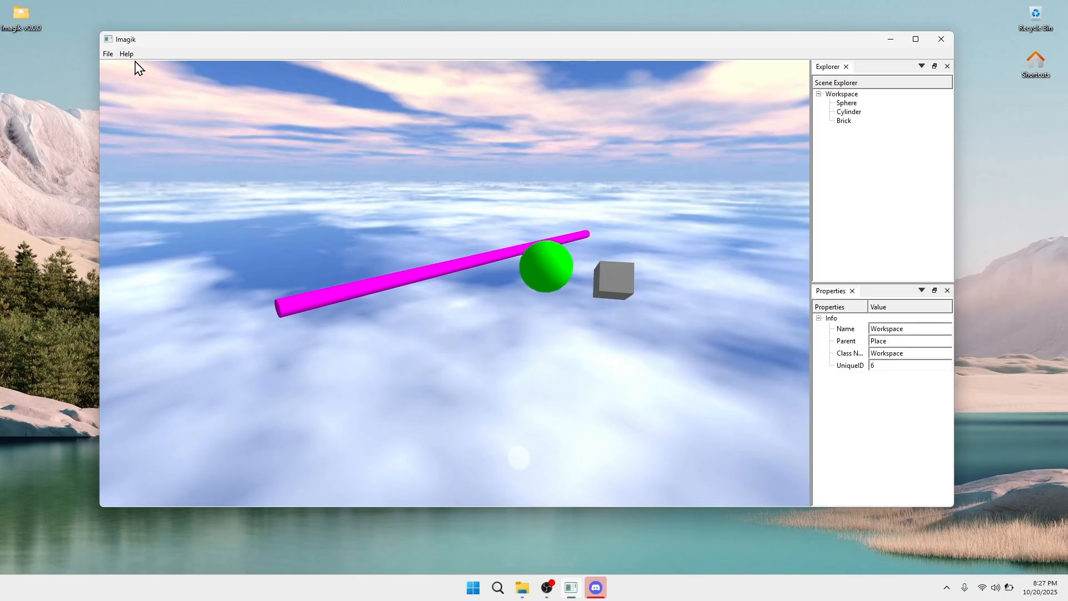
key("w")
right_click_drag(437, 217, 584, 159)
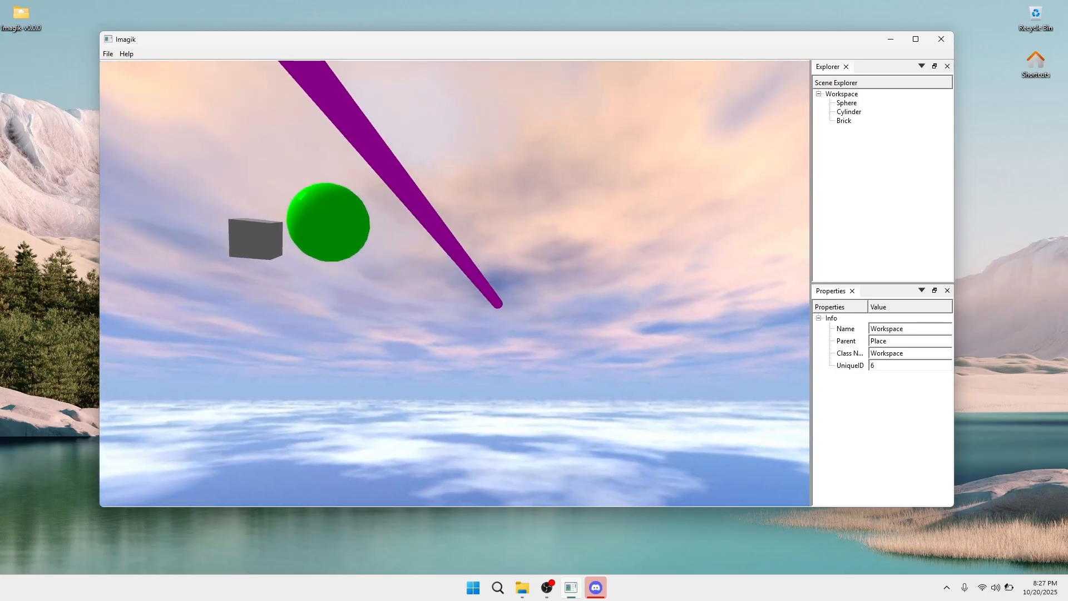
key("s")
right_click_drag(145, 87, 84, 118)
left_click(108, 54)
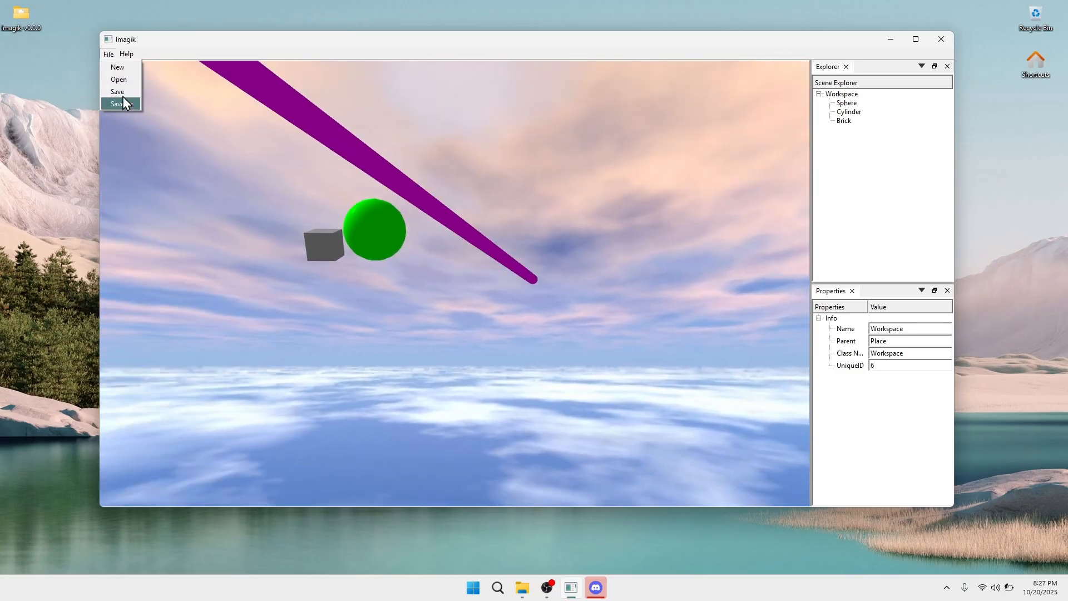
left_click(369, 125)
key("w")
right_click_drag(370, 126, 590, 197)
key("s")
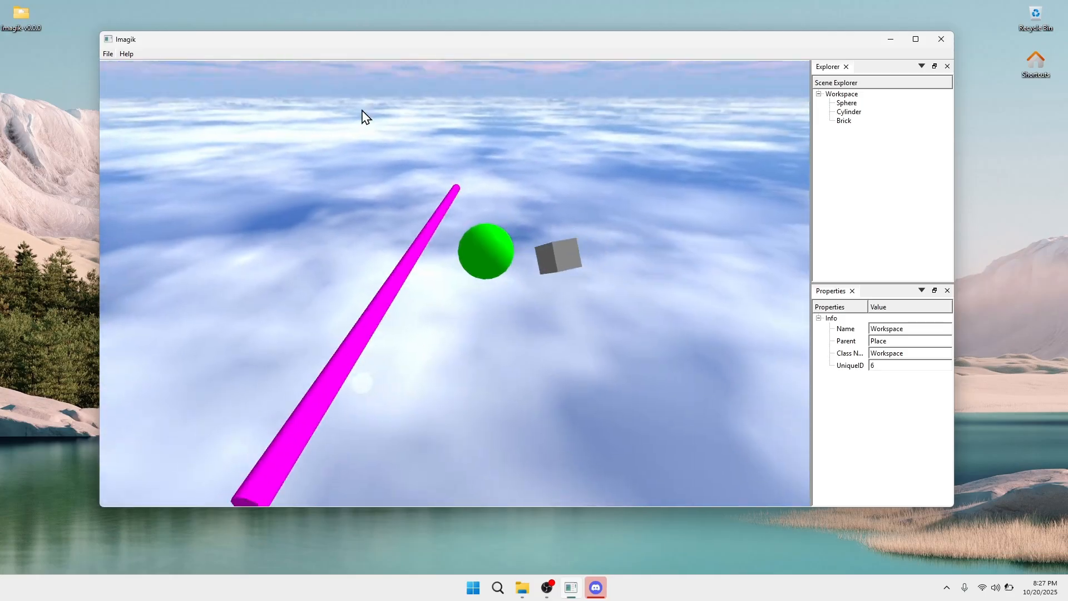
Open the Munchkin.imagik pumpkin scene
left_click(109, 54)
left_click(116, 77)
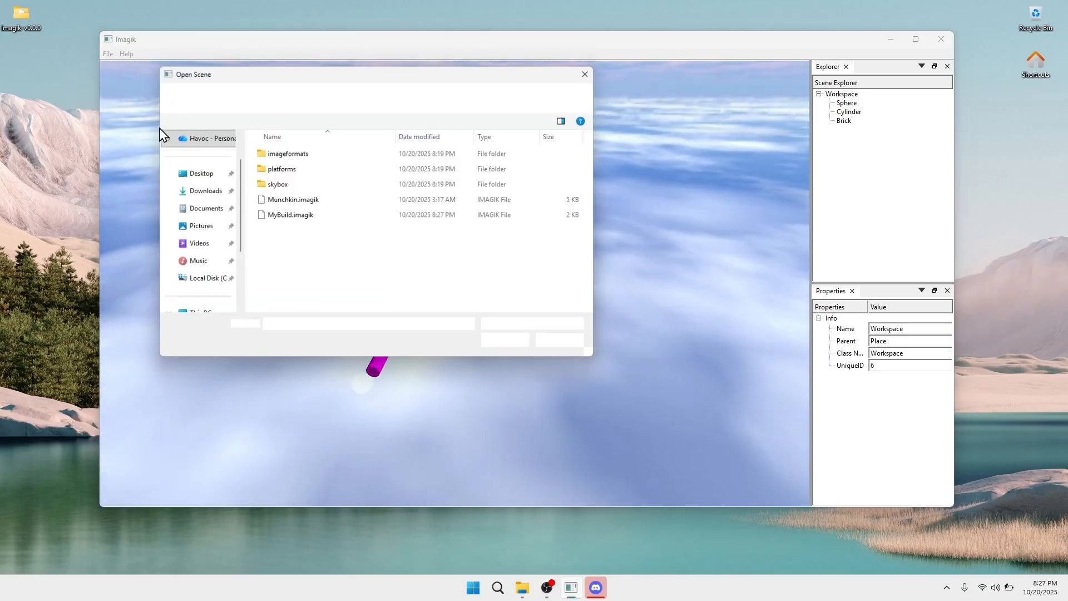
double_click(315, 200)
key("w")
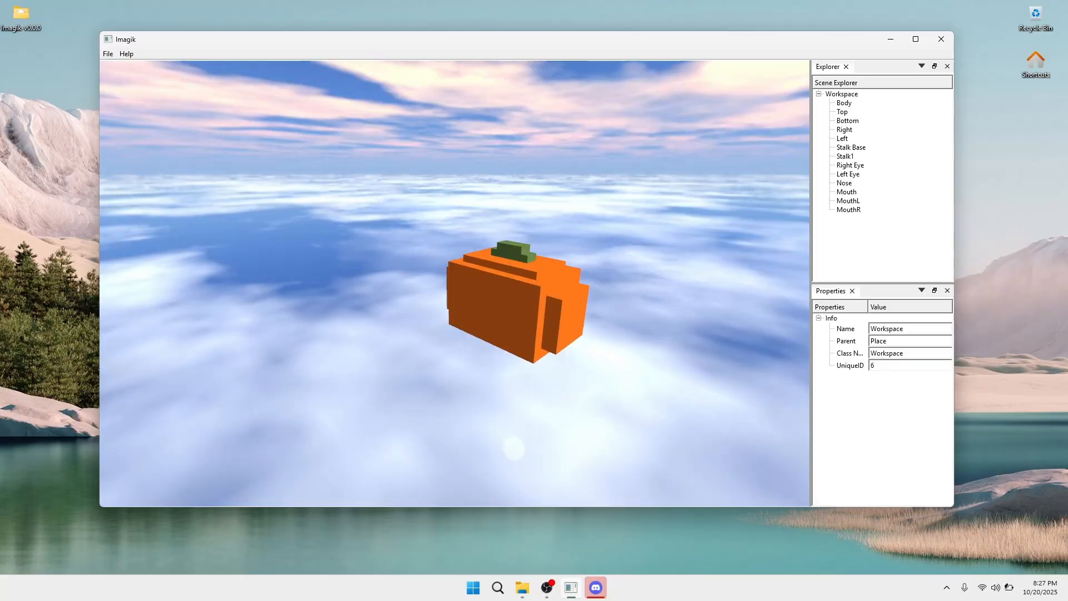
key("w")
right_click_drag(545, 251, 589, 290)
key("s")
key("w")
key("a")
key("d")
key("s")
left_click(844, 104)
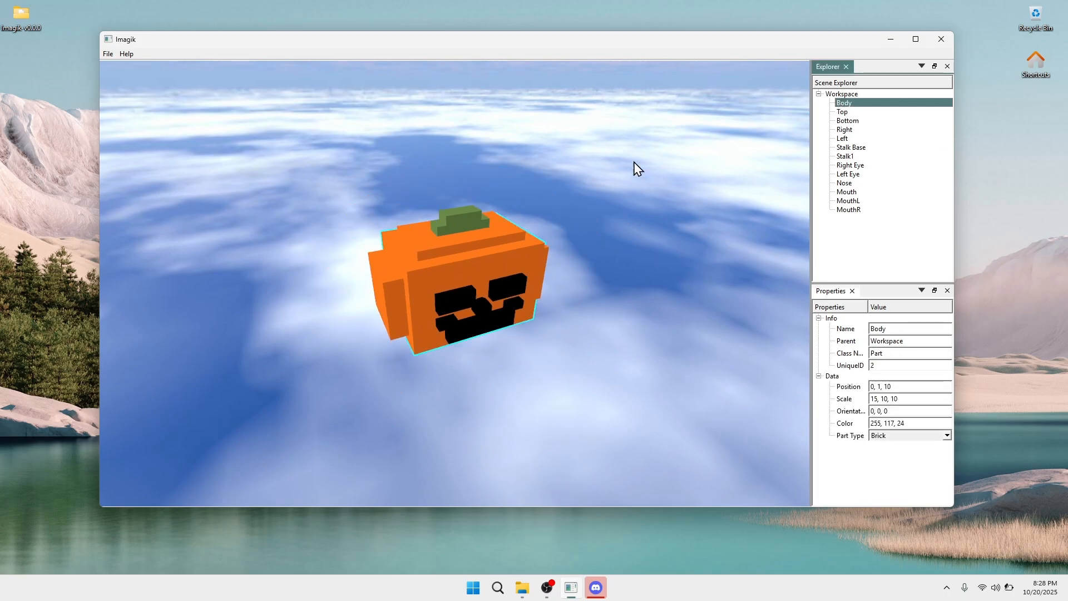
key("d")
right_click_drag(634, 162, 612, 117)
key("d")
key("a")
key("s")
left_click_drag(898, 382, 885, 388)
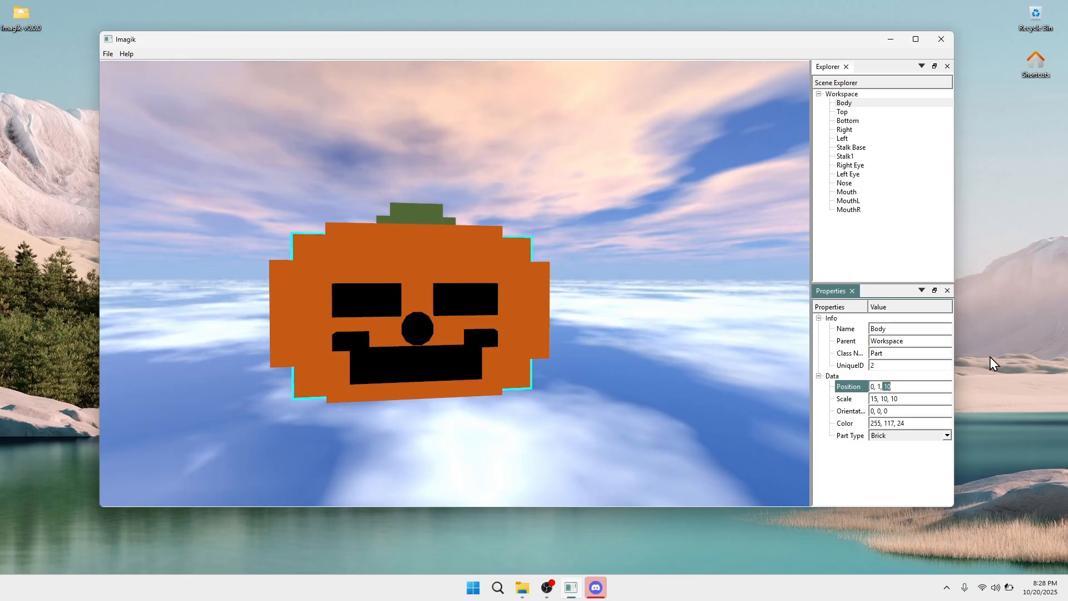
key("BackSpace")
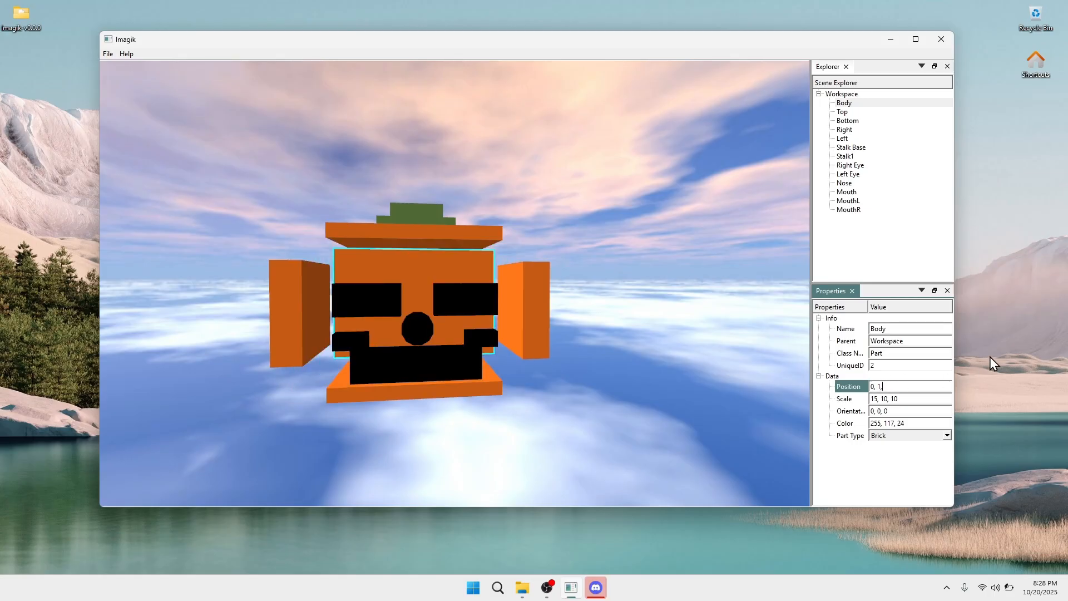
type("40")
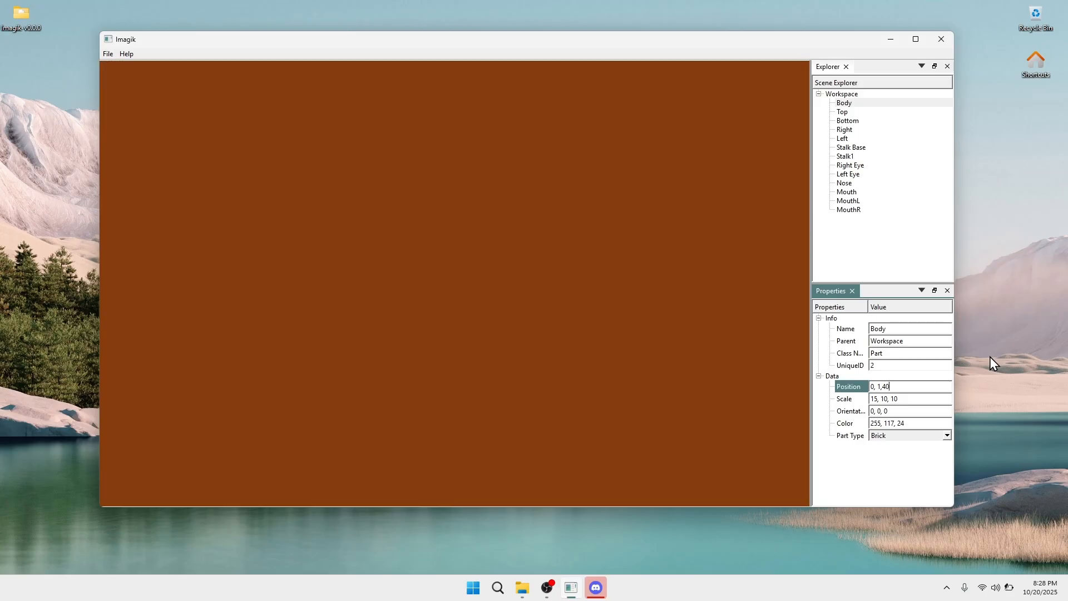
right_click_drag(451, 225, 451, 224)
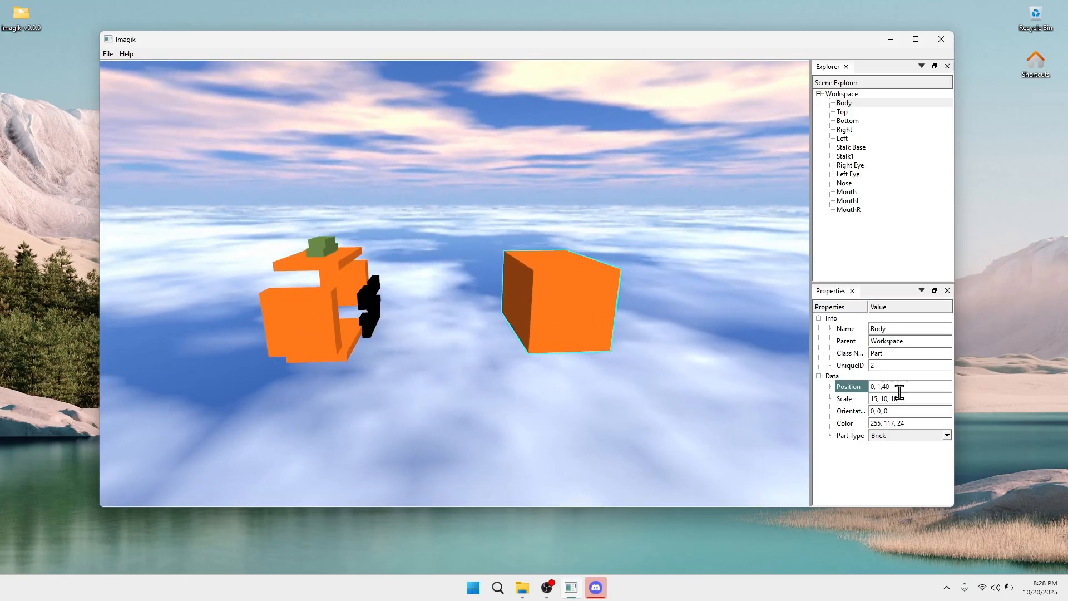
left_click(930, 381)
key("BackSpace")
key("BackSpace")
type("10")
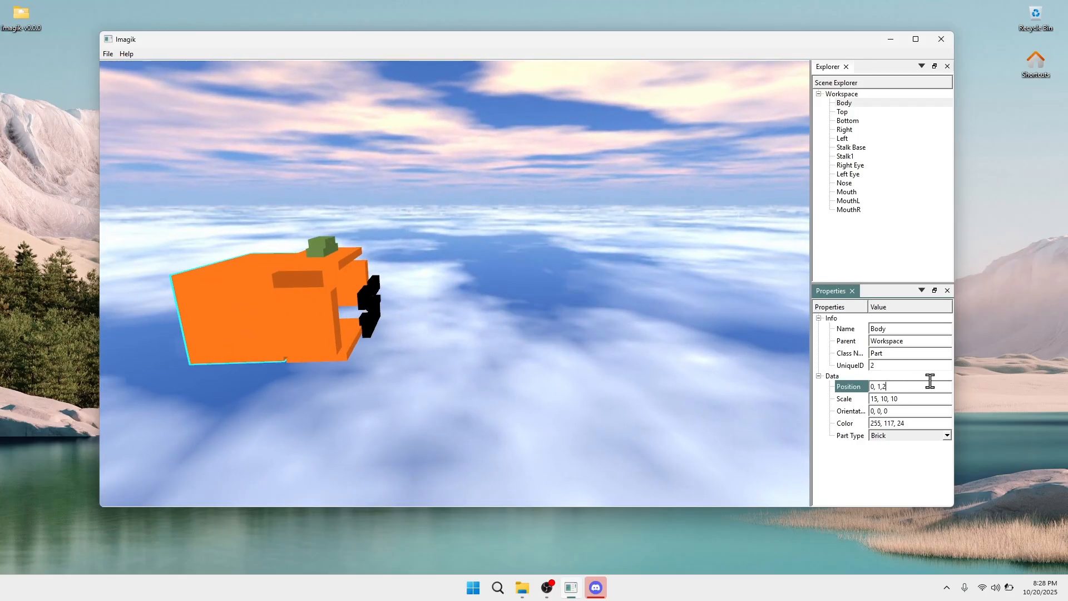
right_click(627, 373)
key("d")
right_click_drag(623, 367, 638, 363)
key("d")
key("a")
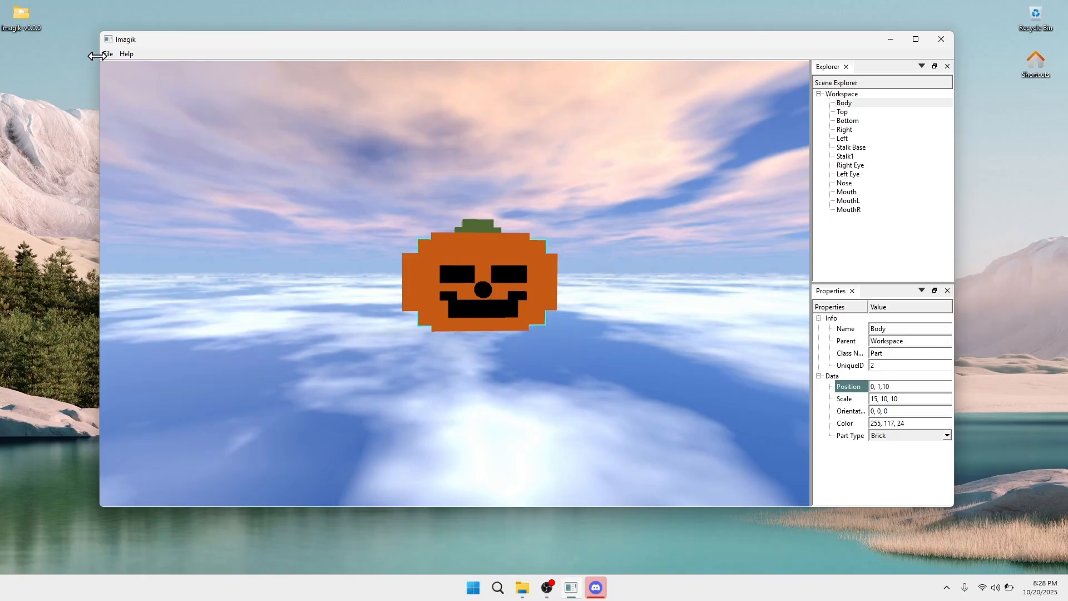
left_click(108, 54)
Fly closer to the pumpkin and orbit it from several angles
left_click(109, 54)
left_click(109, 54)
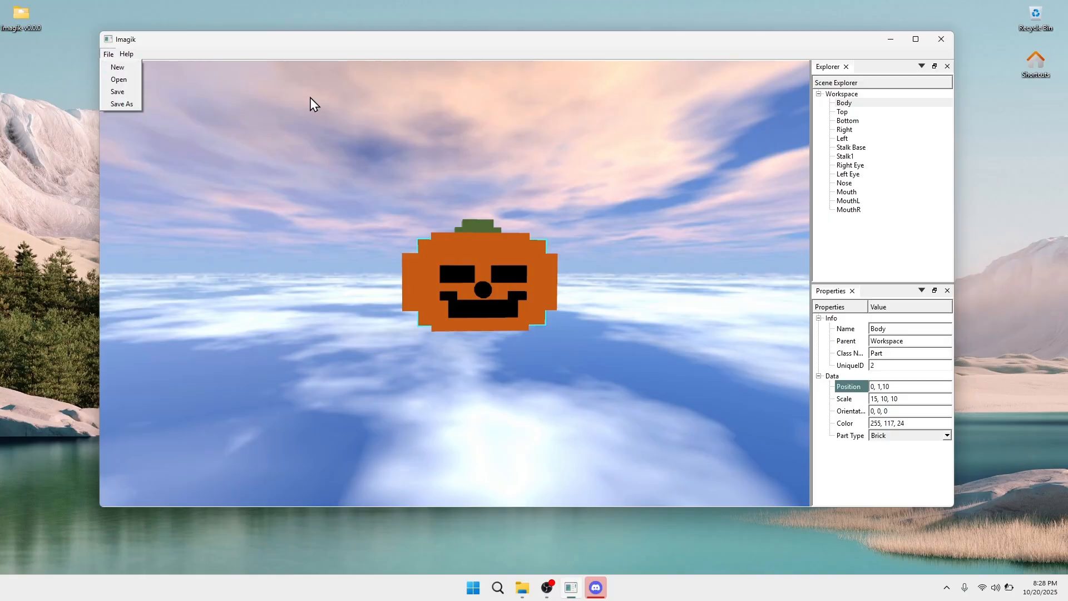
right_click_drag(310, 98, 309, 98)
key("w")
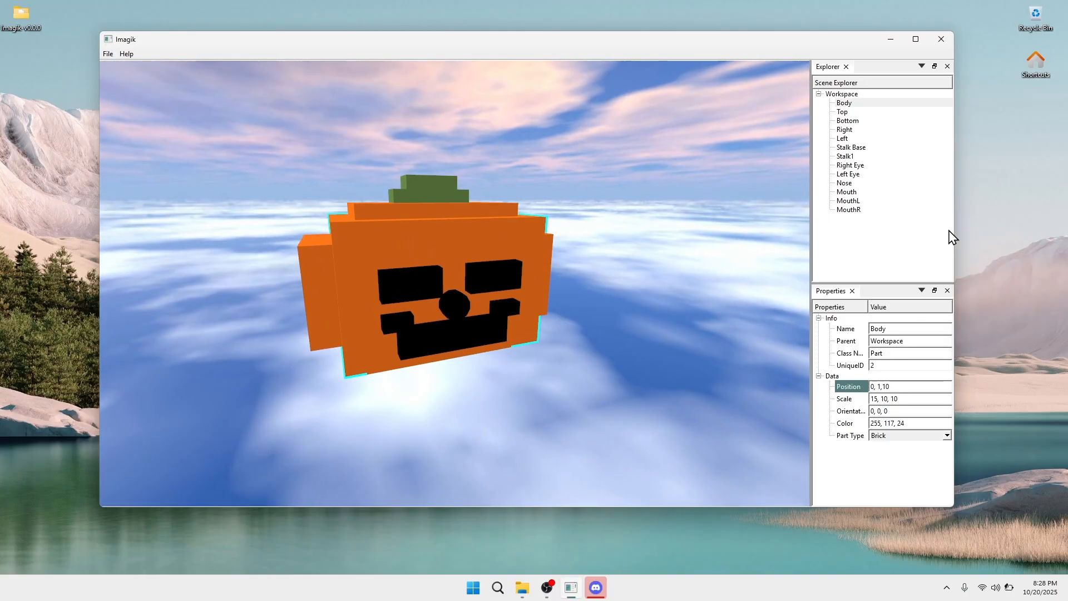
right_click_drag(674, 131, 675, 131)
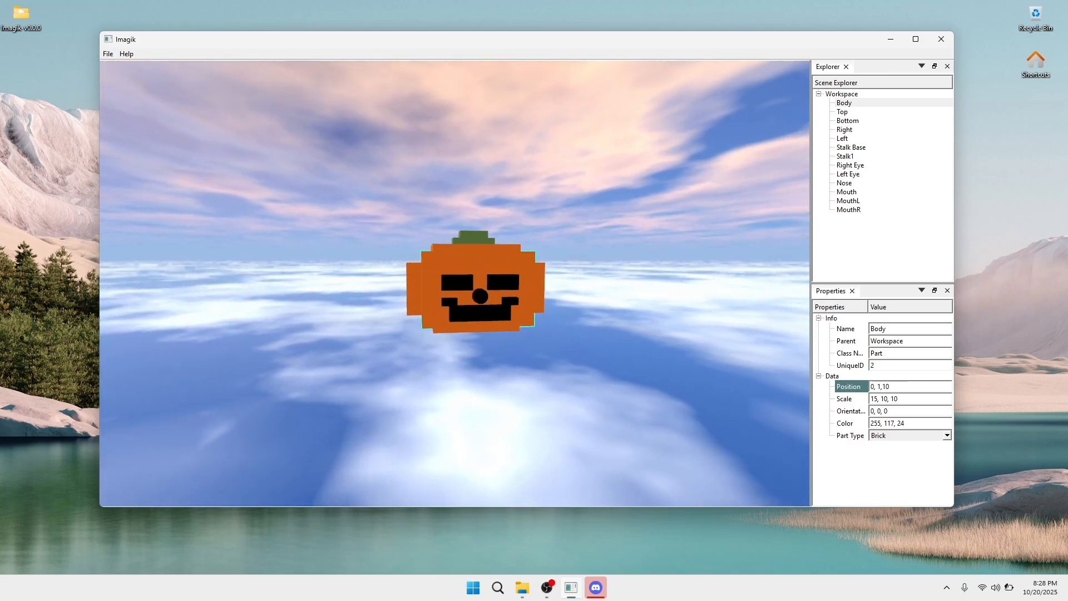
Close Imagik without saving, returning to the Windows desktop
left_click(108, 54)
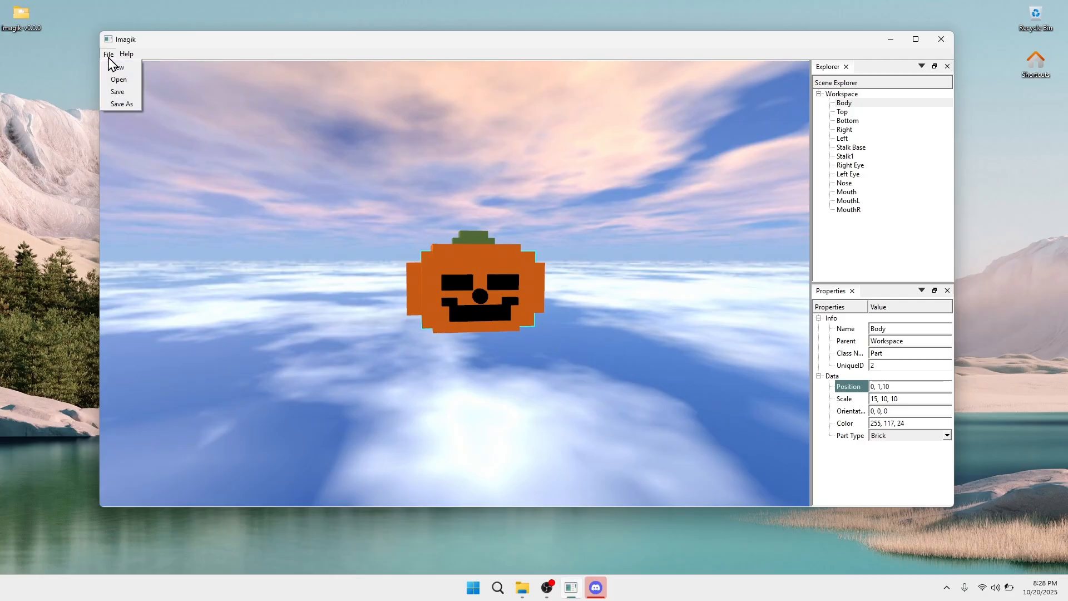
left_click(108, 54)
left_click(942, 39)
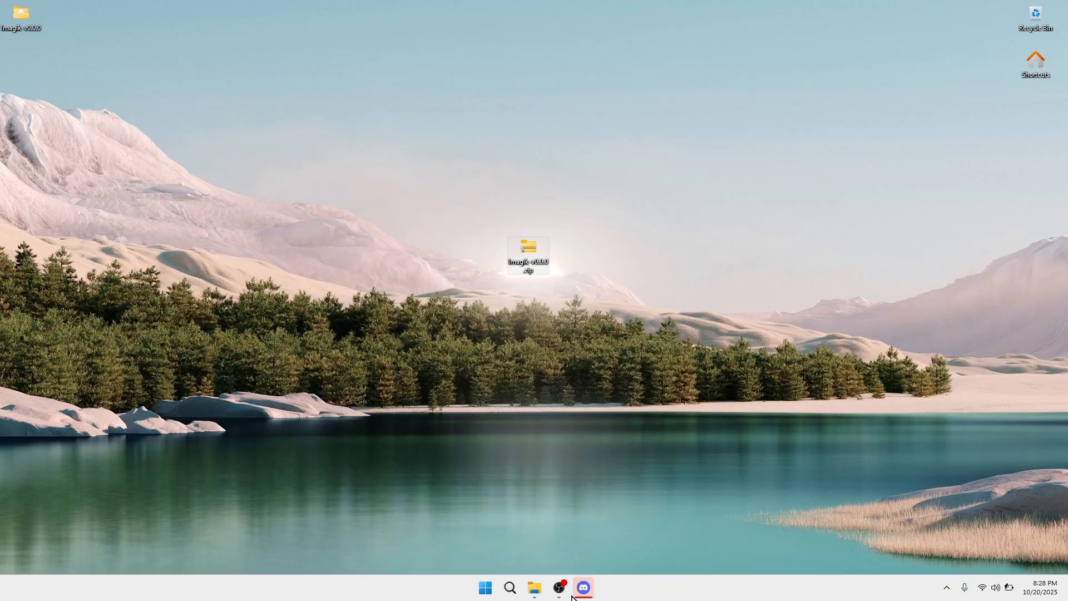